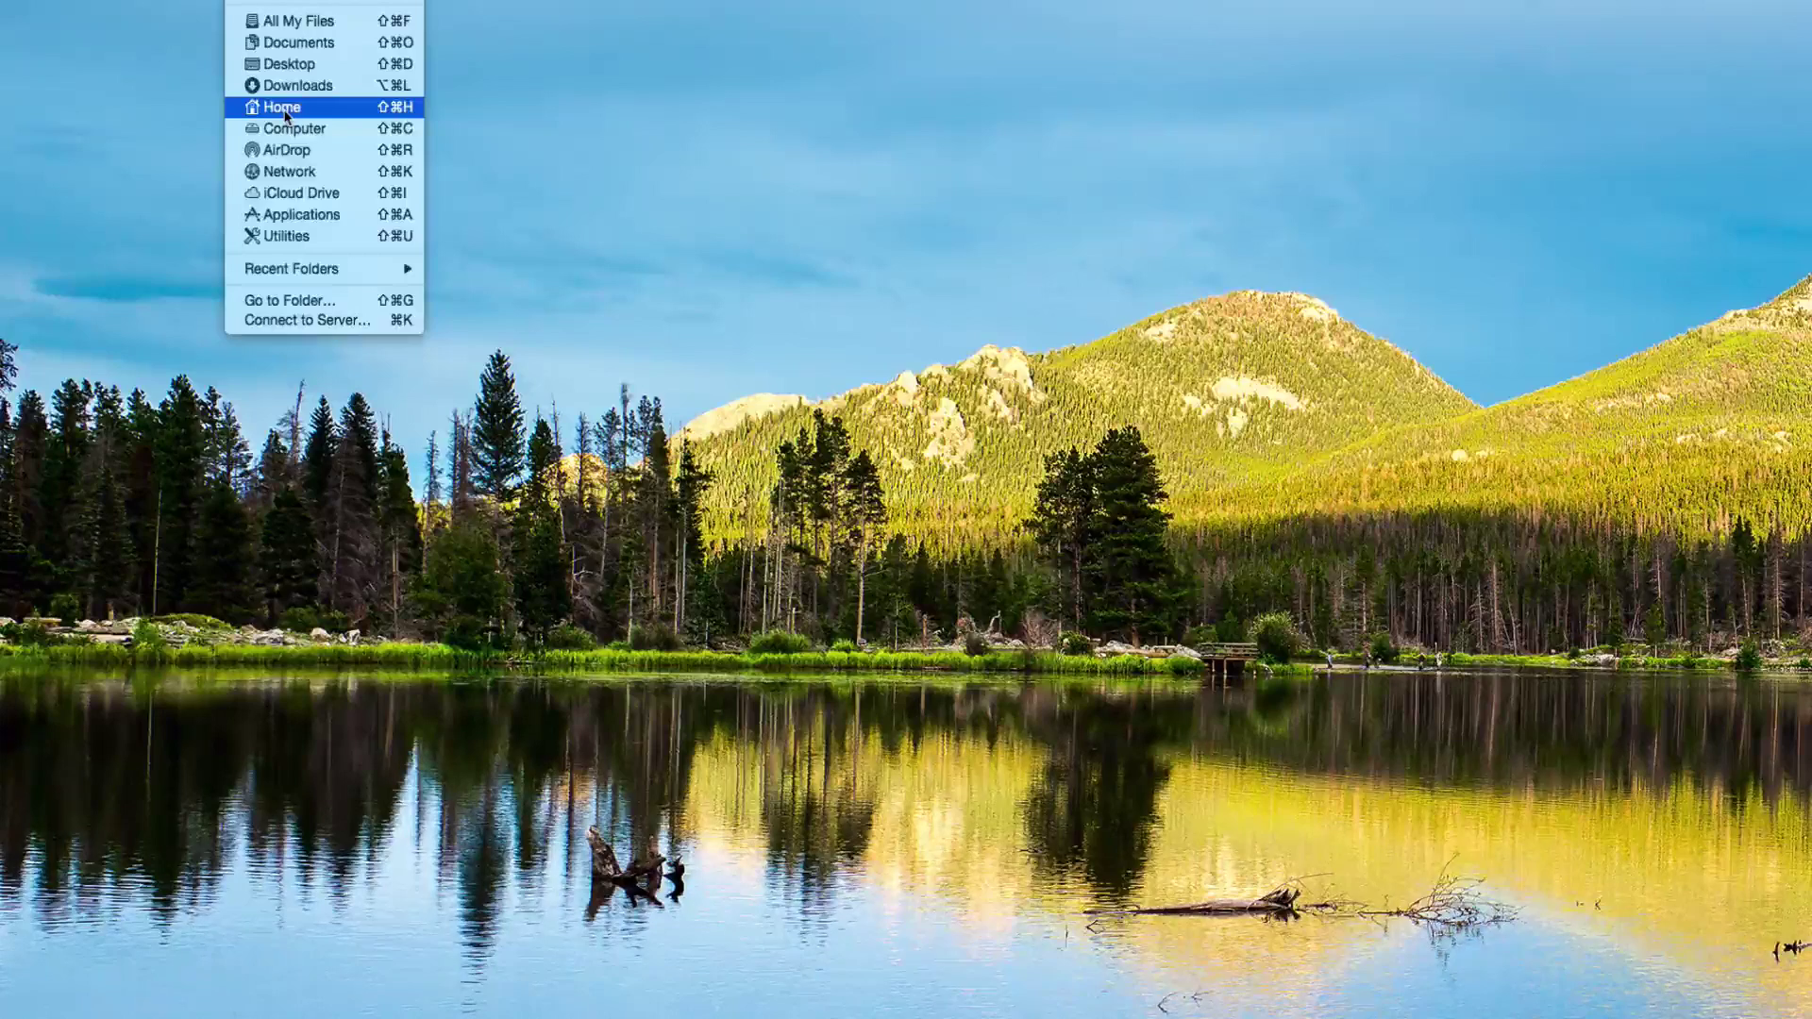
- Open the Kodi folder inside the home folder's Library, under Application Support
left_click(283, 108)
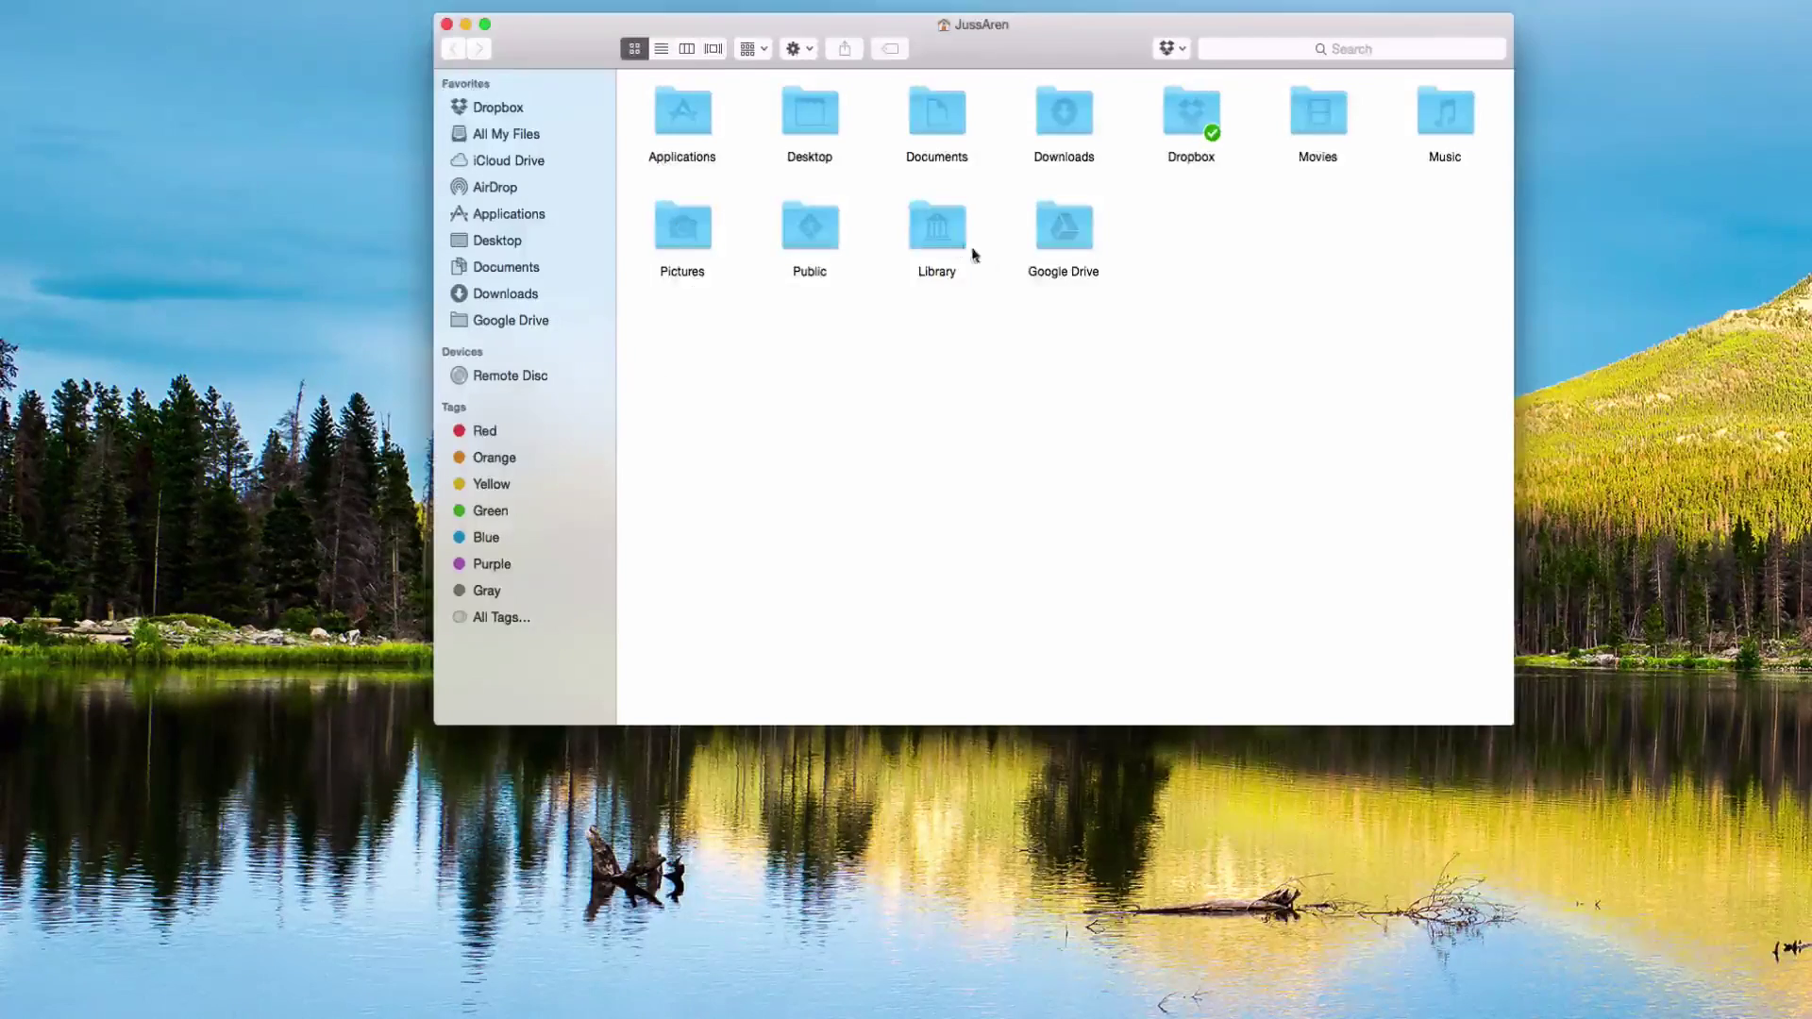
left_click(946, 243)
double_click(946, 244)
scroll(1126, 476, "down", 3)
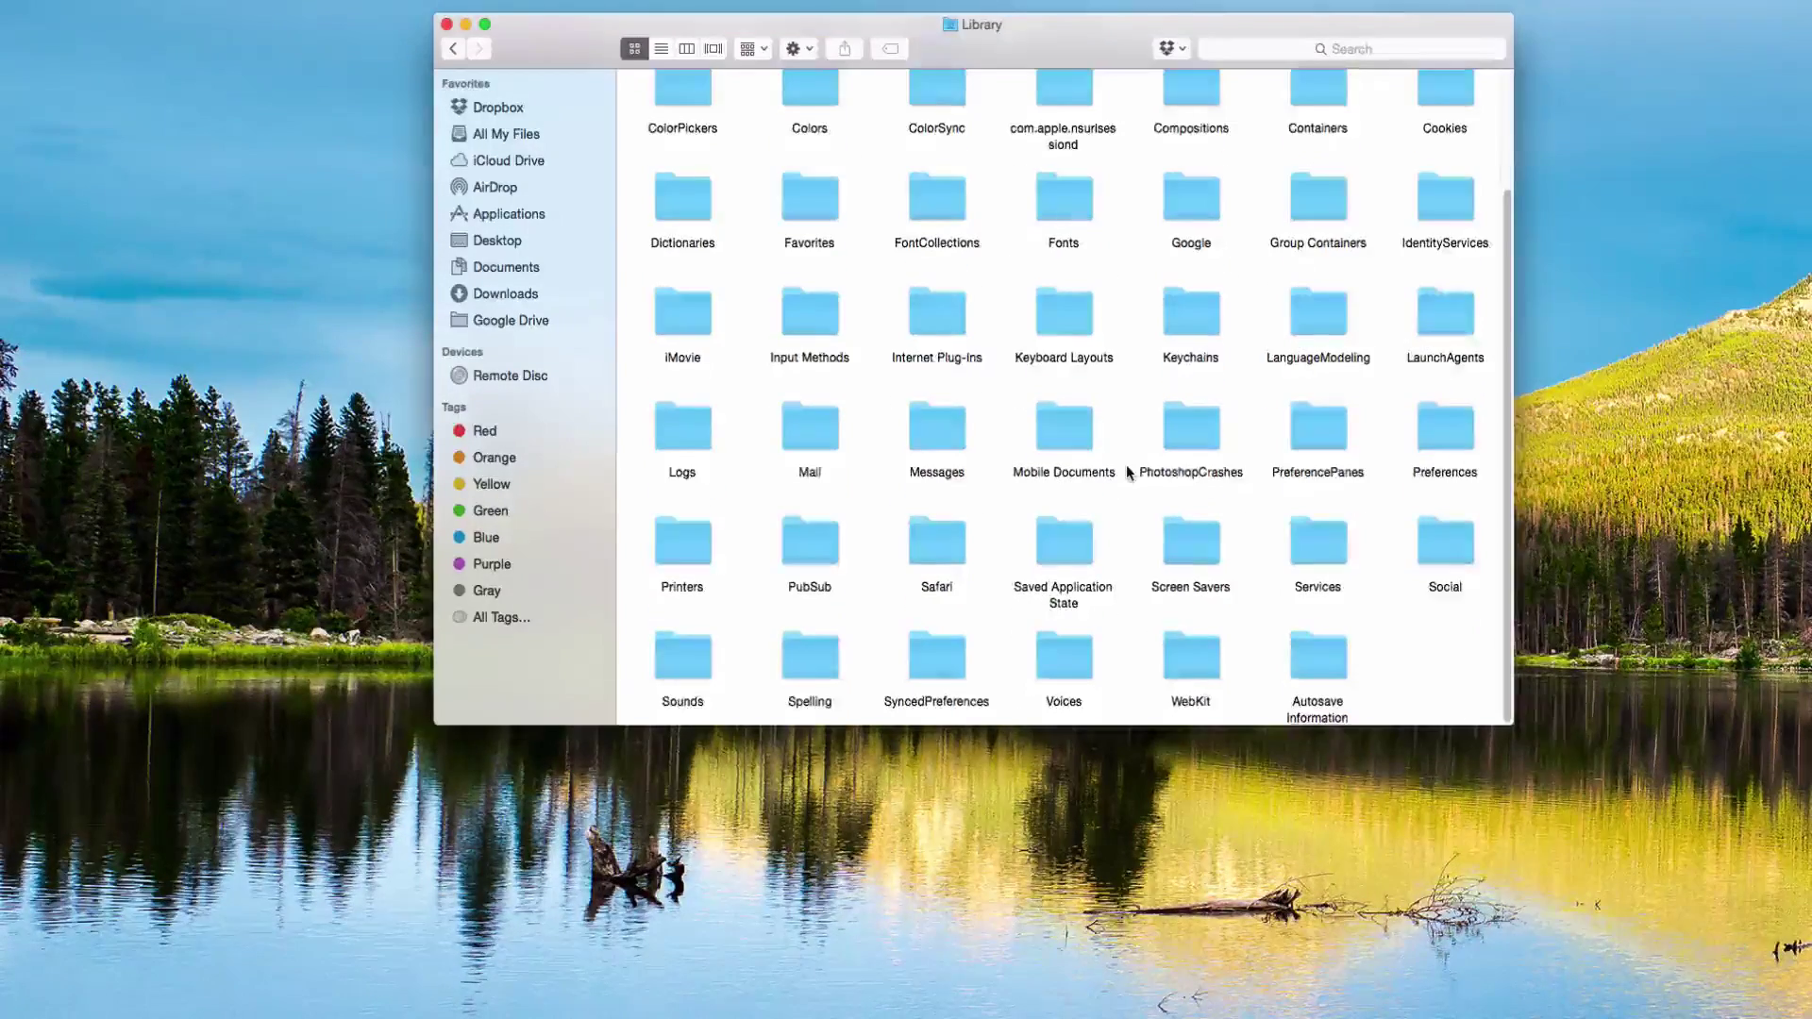
scroll(1128, 472, "up", 3)
double_click(926, 107)
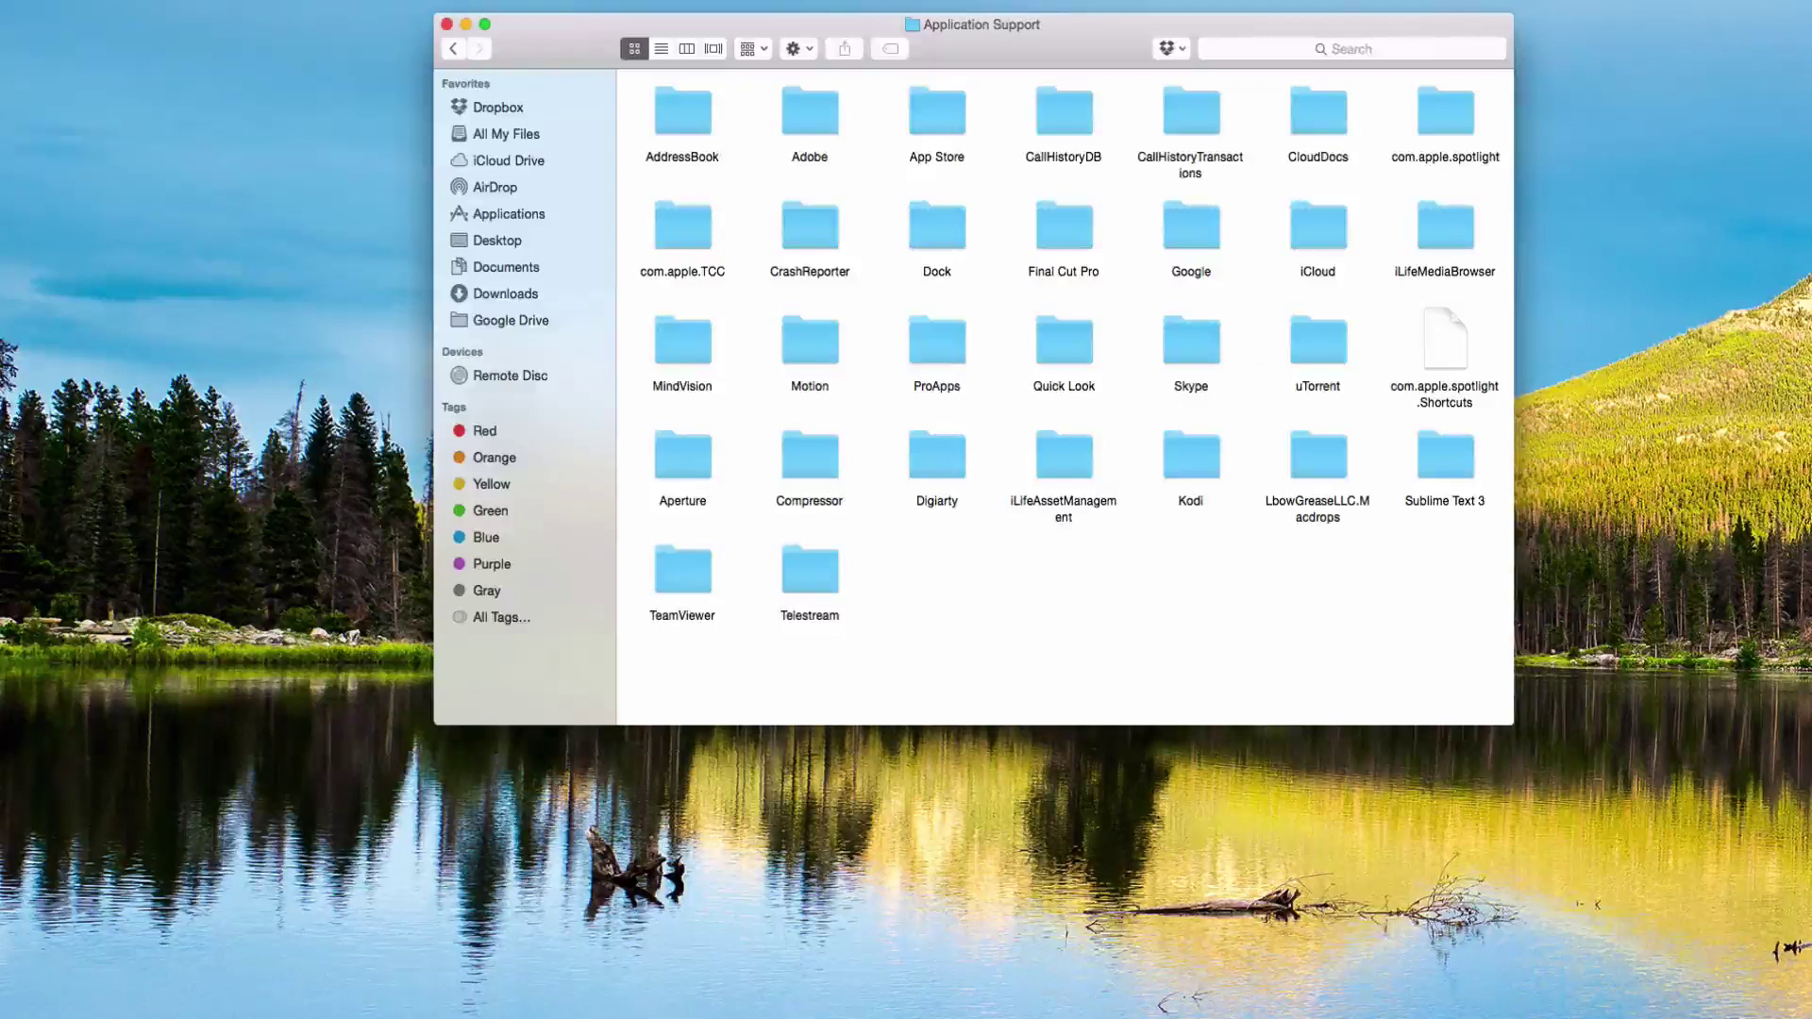
double_click(1191, 455)
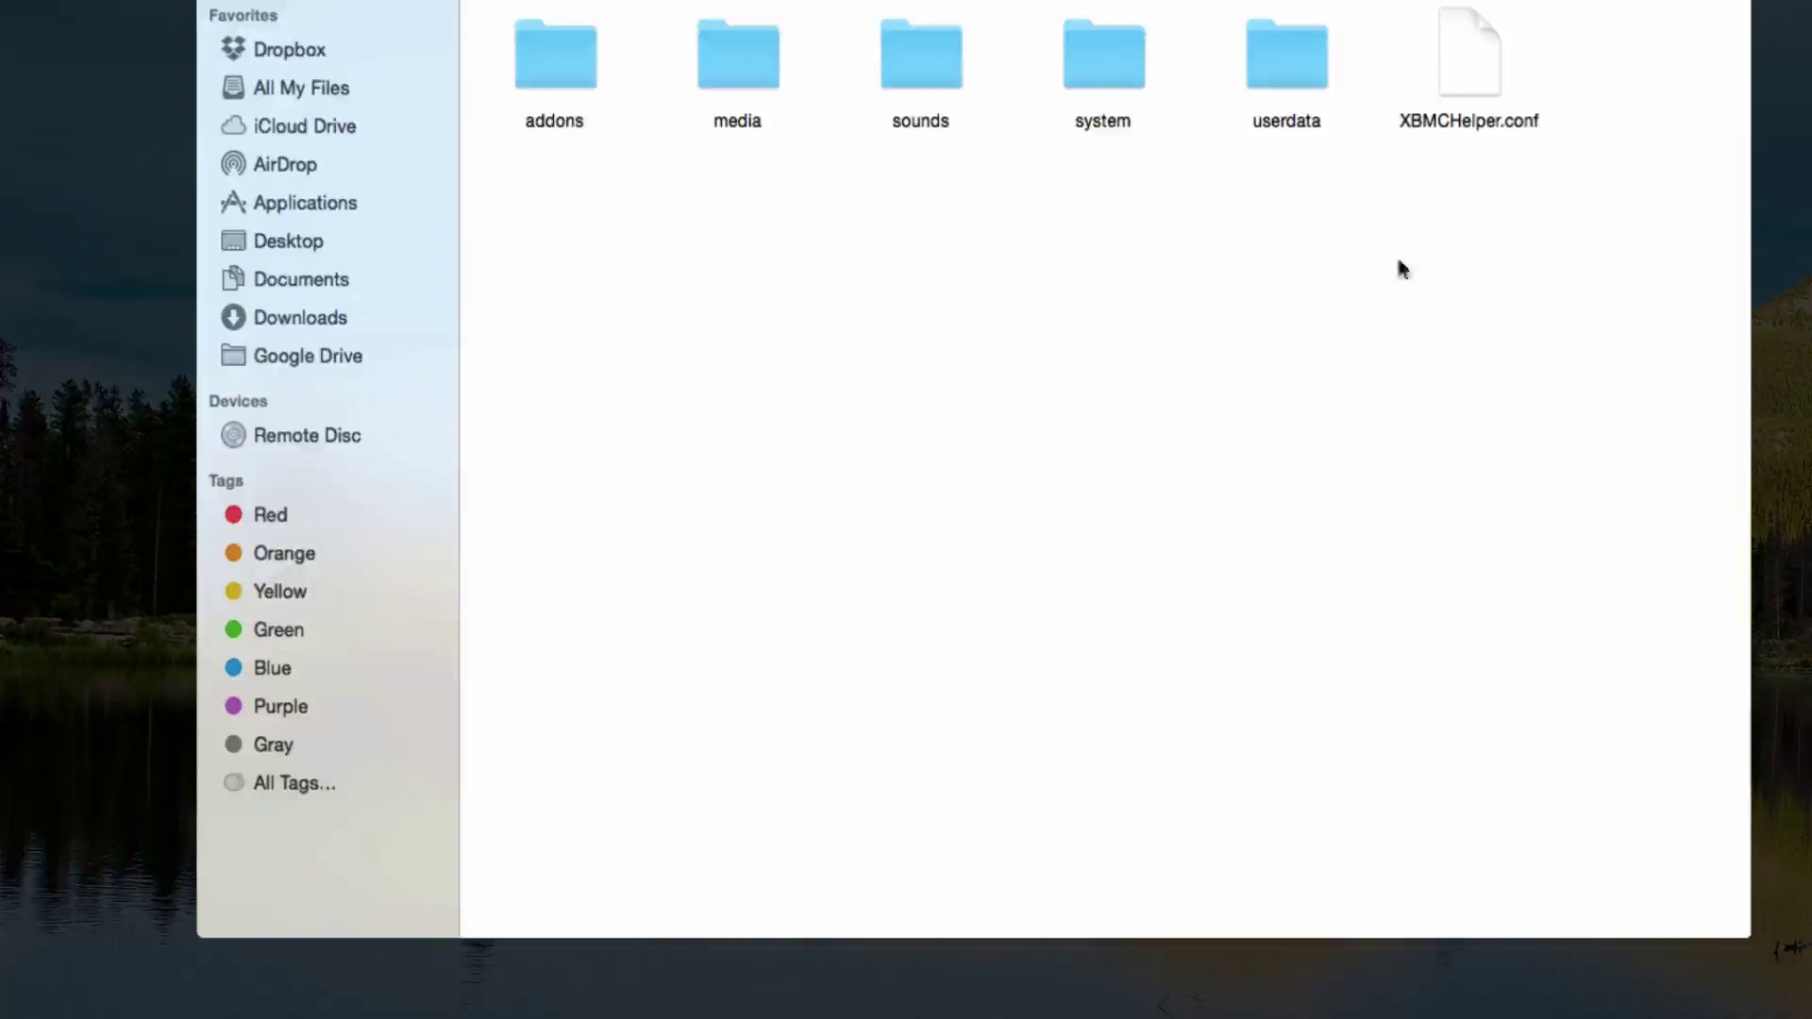
- Look over the subfolders of the Kodi folder and open userdata
left_click(1281, 62)
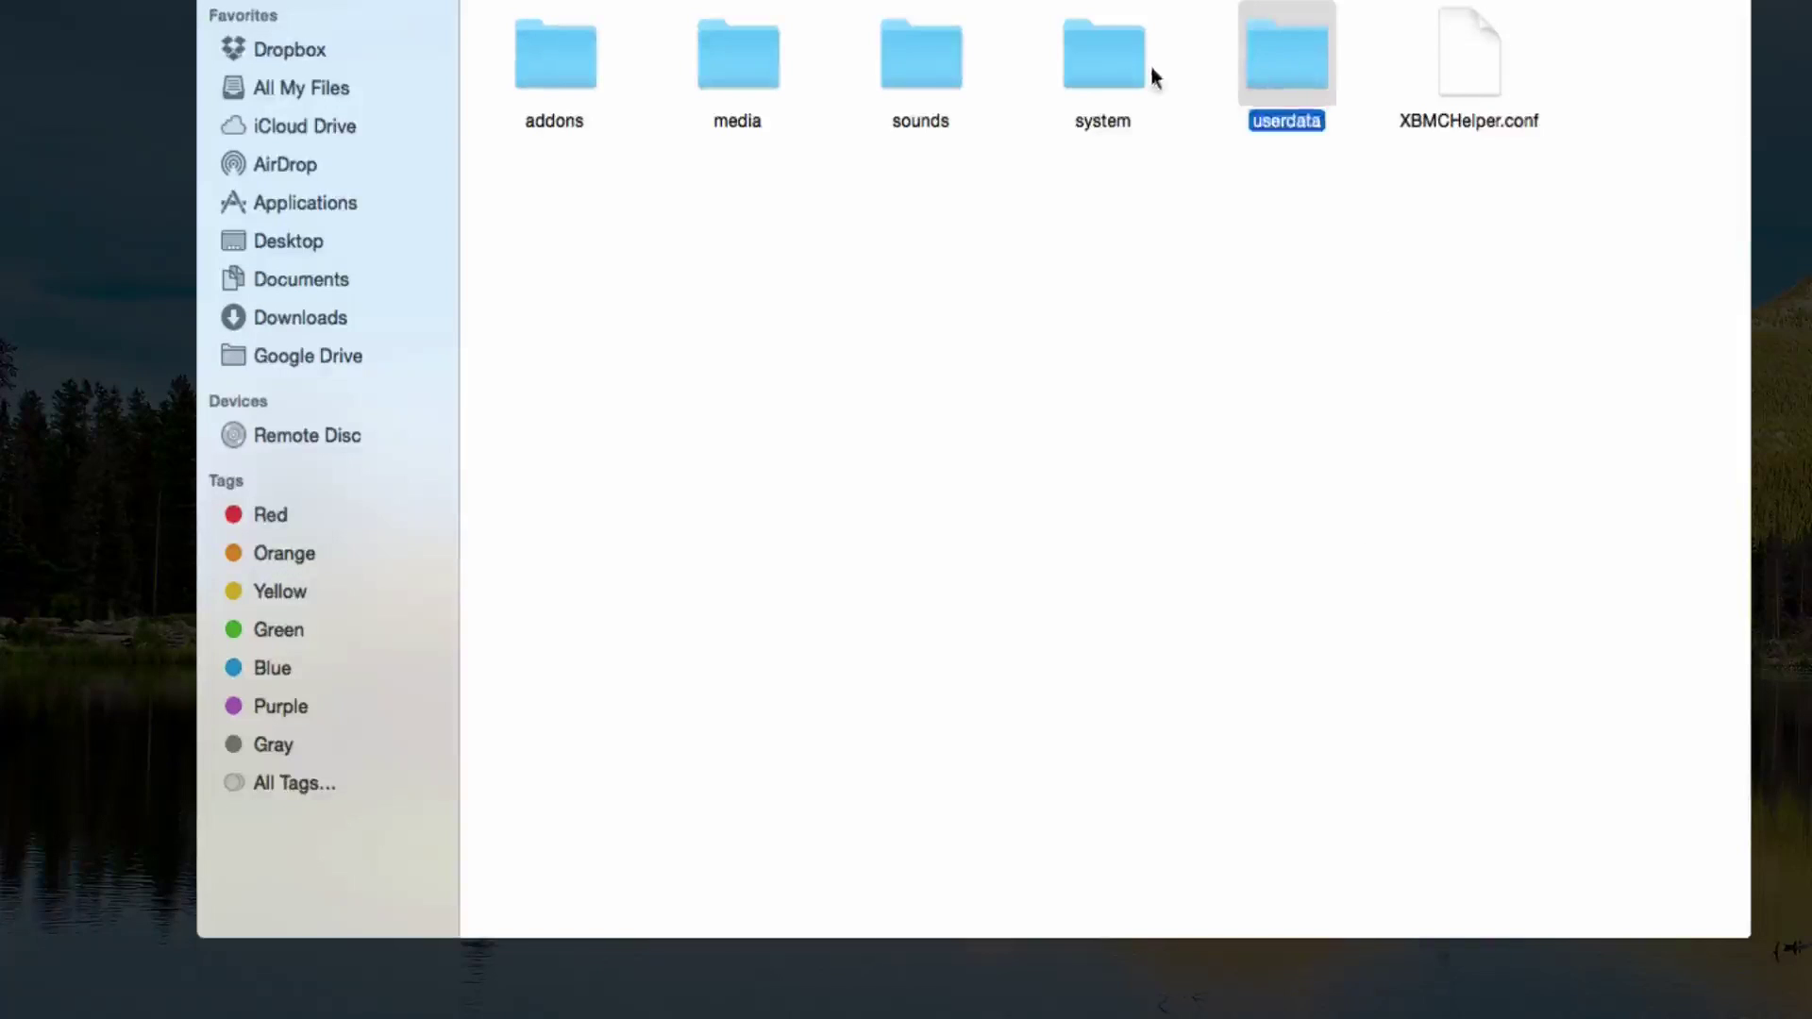
left_click(1063, 66)
left_click(554, 71)
left_click(761, 73)
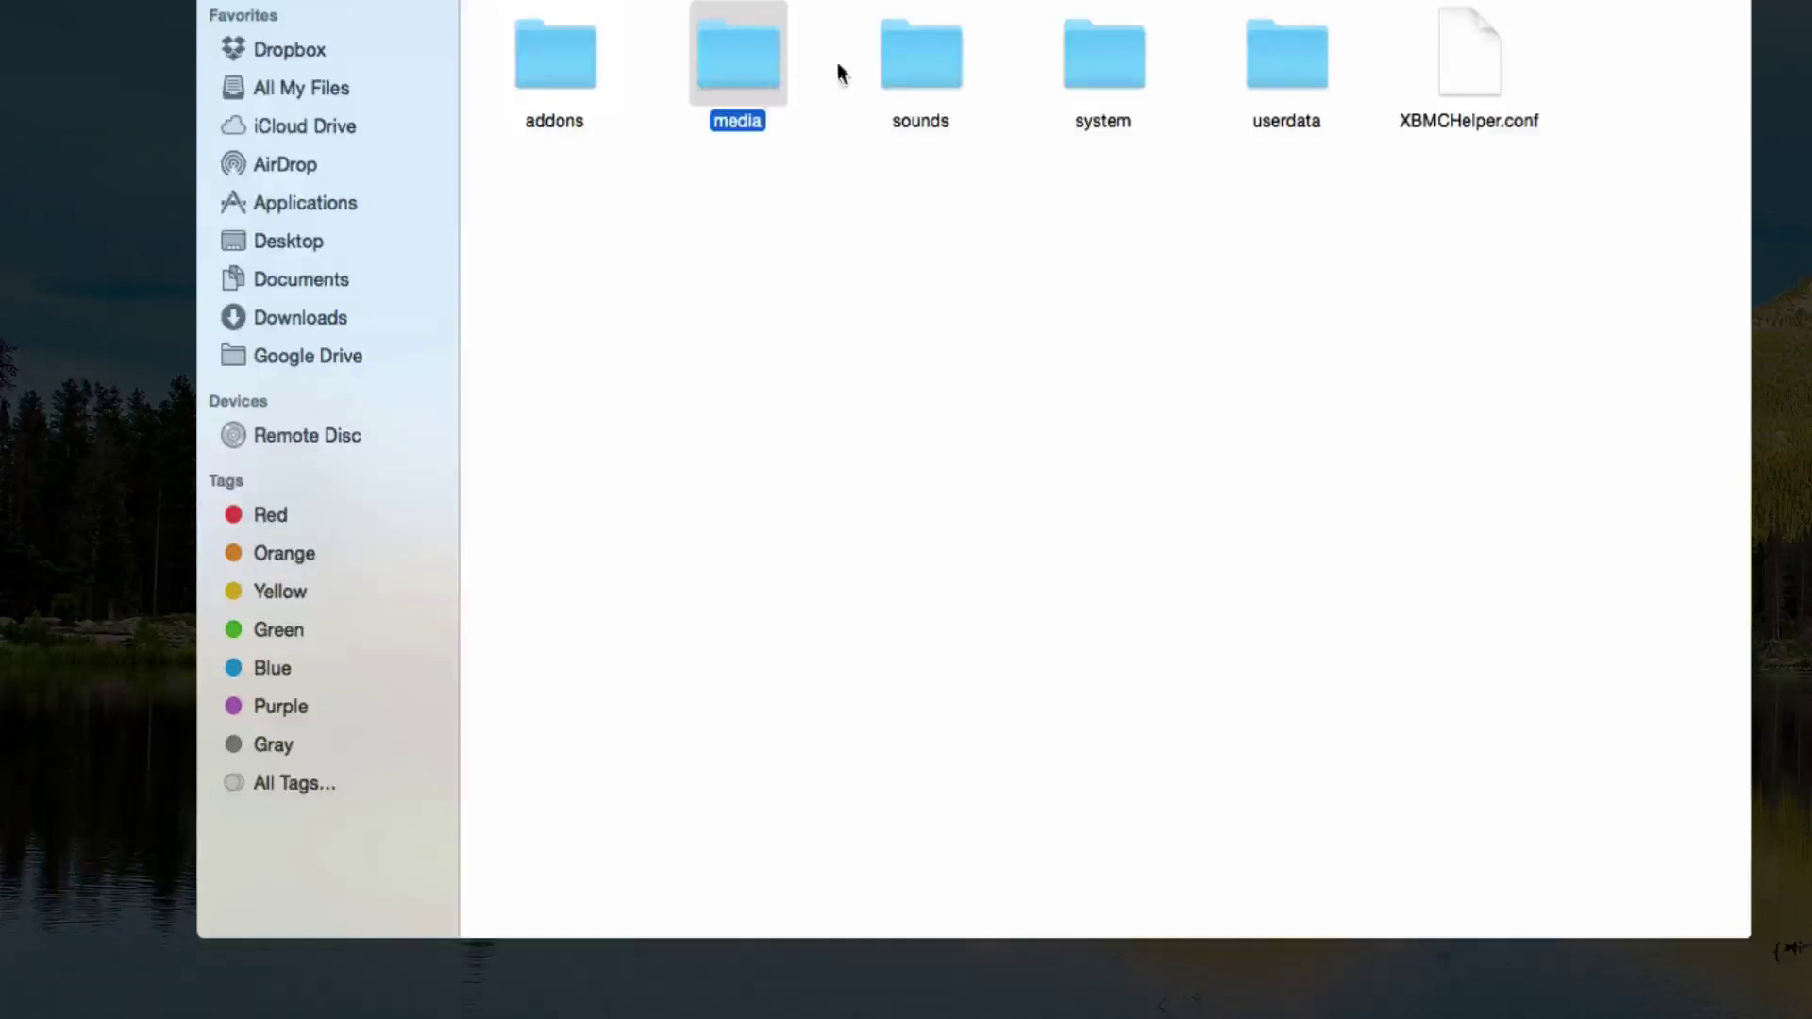
left_click(920, 61)
left_click(1106, 62)
left_click(1293, 63)
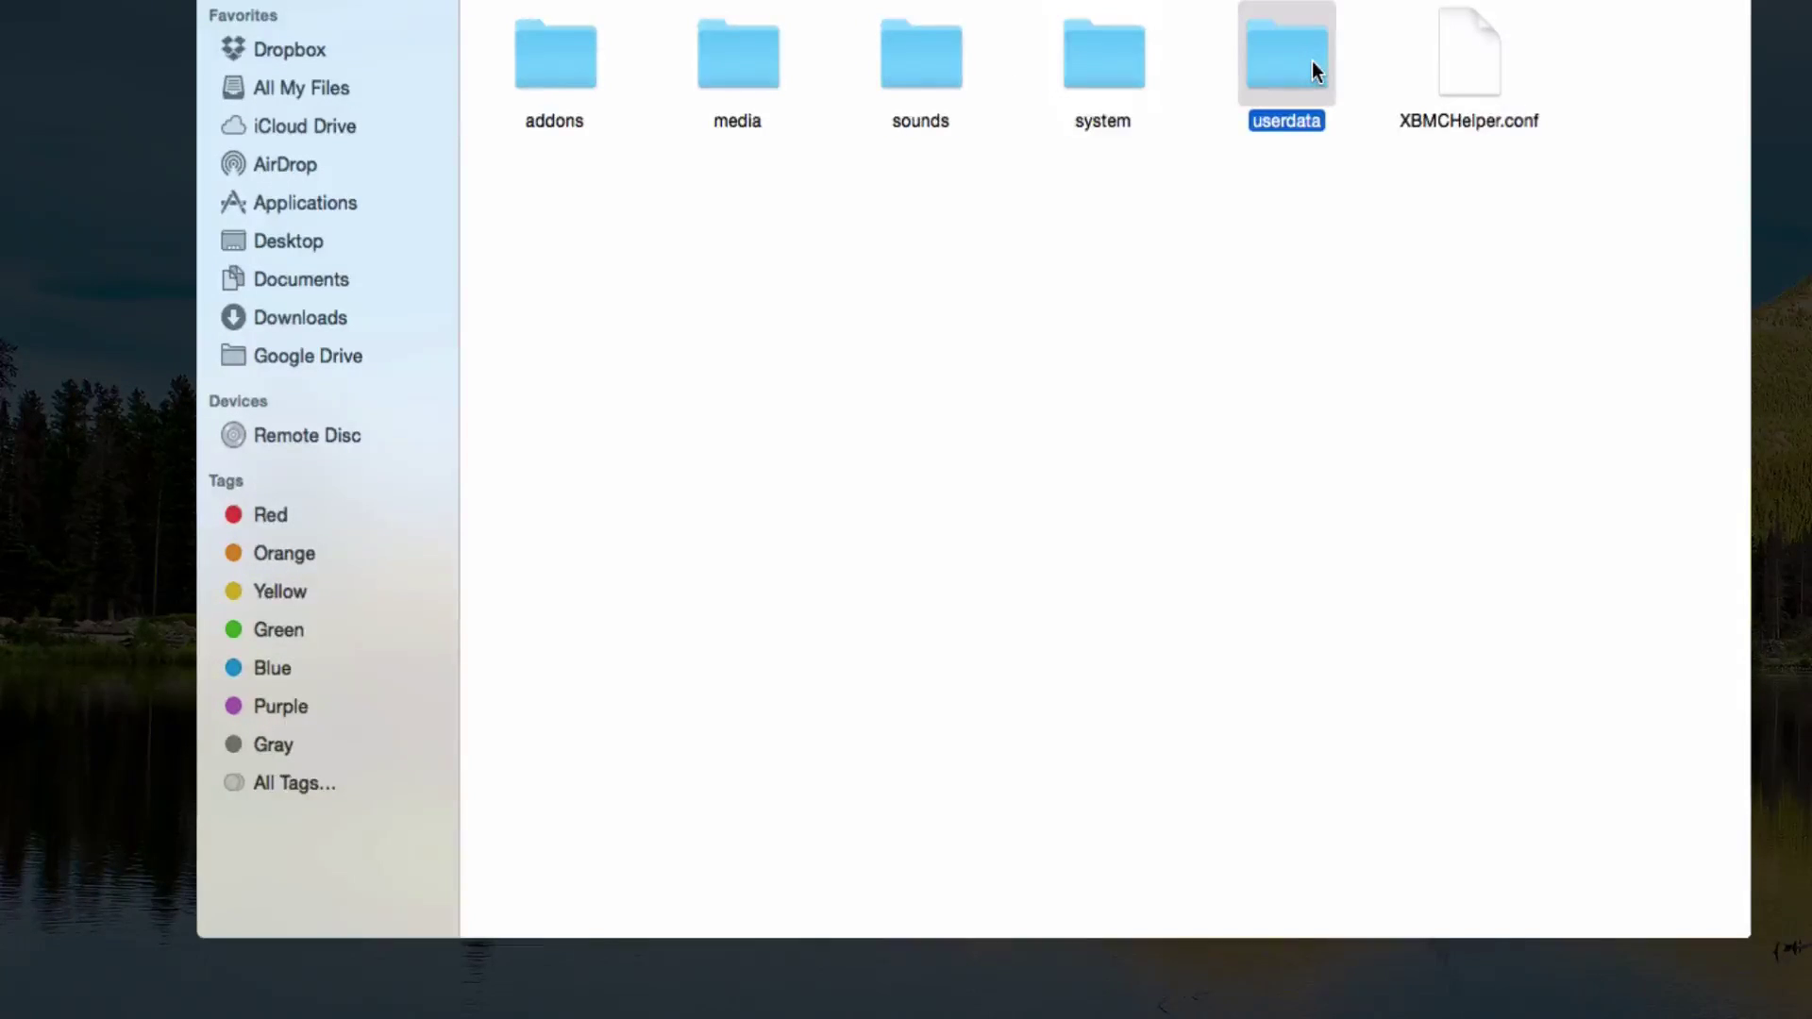
double_click(1312, 61)
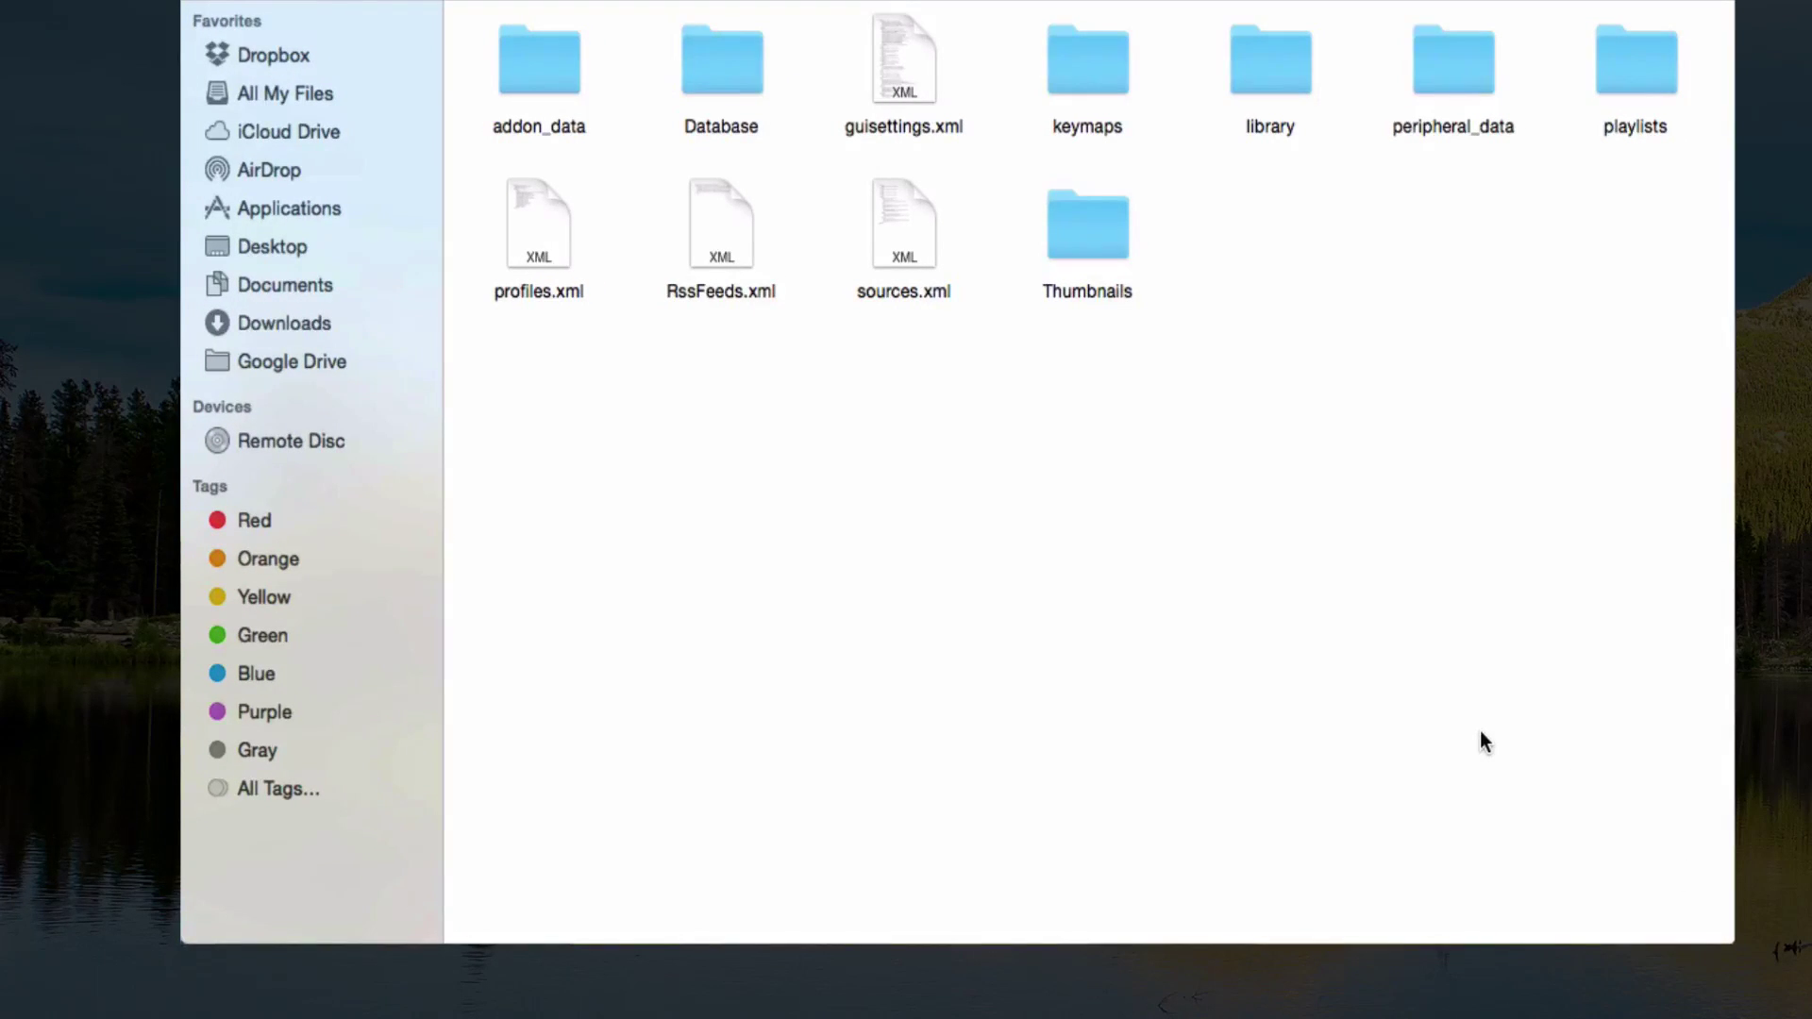
- Examine the add-on settings folders inside addon_data and return to the userdata folder
double_click(561, 59)
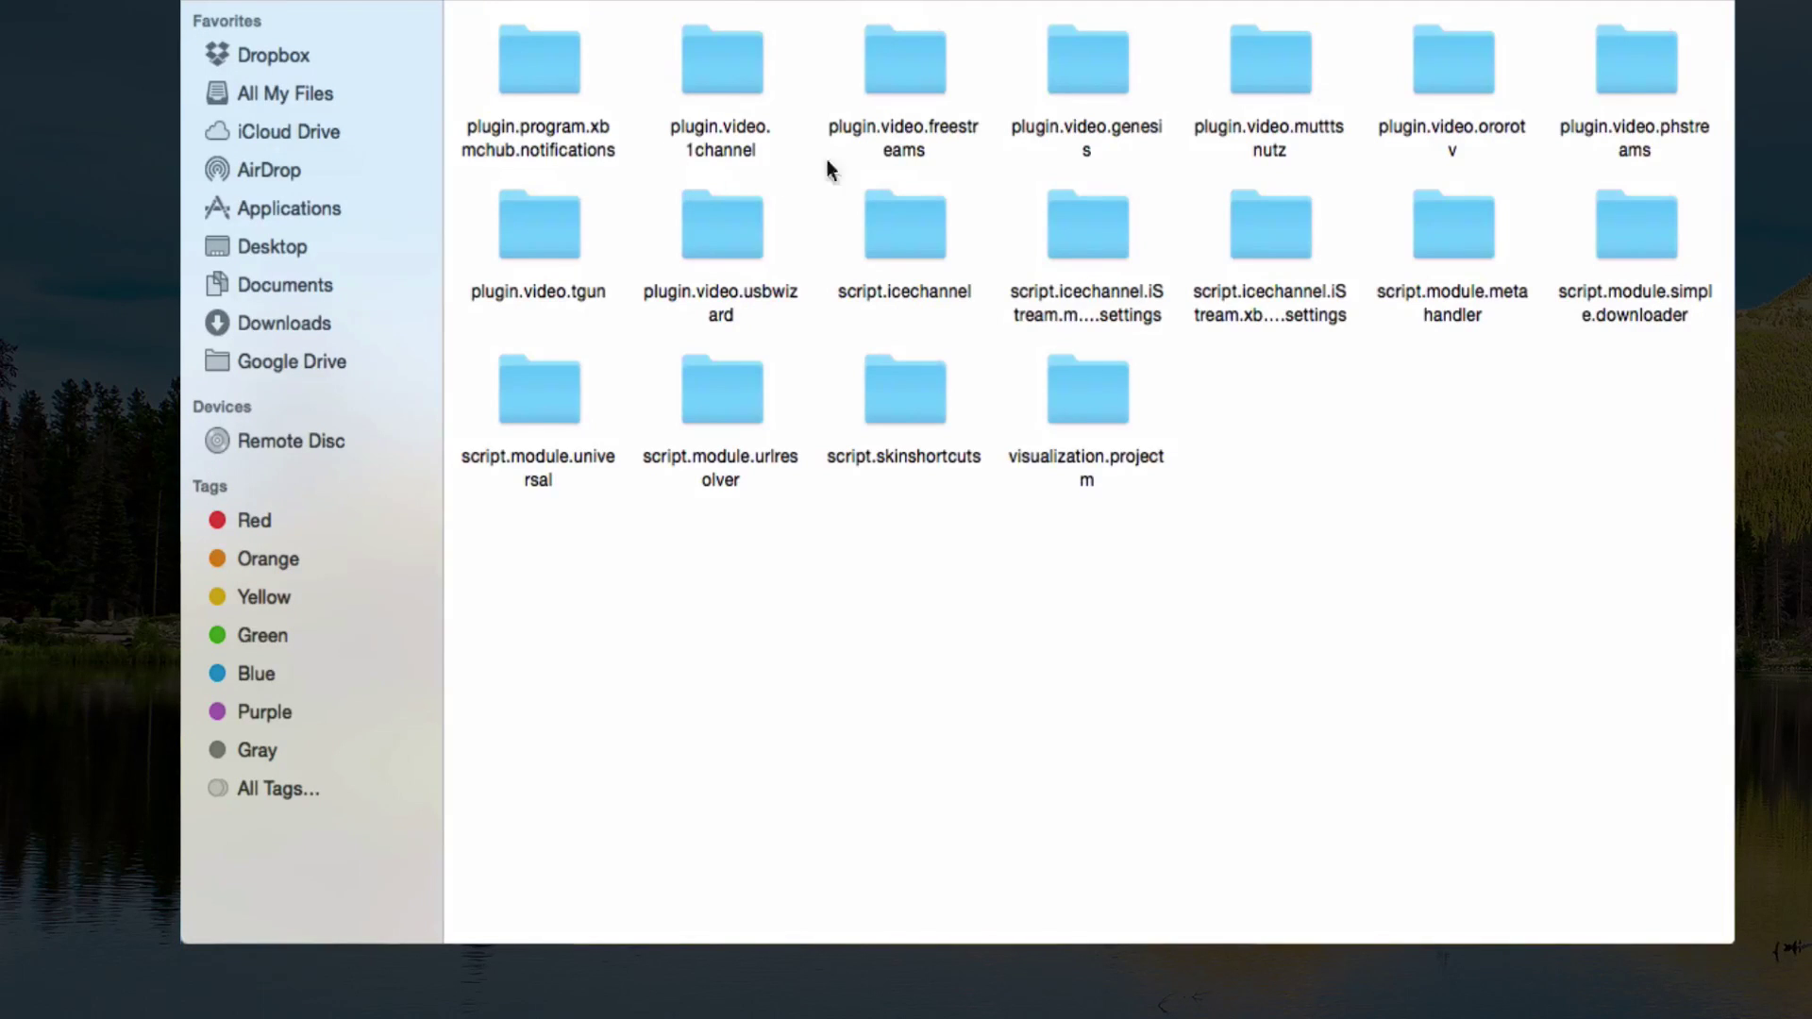
left_click(1062, 255)
left_click(855, 253)
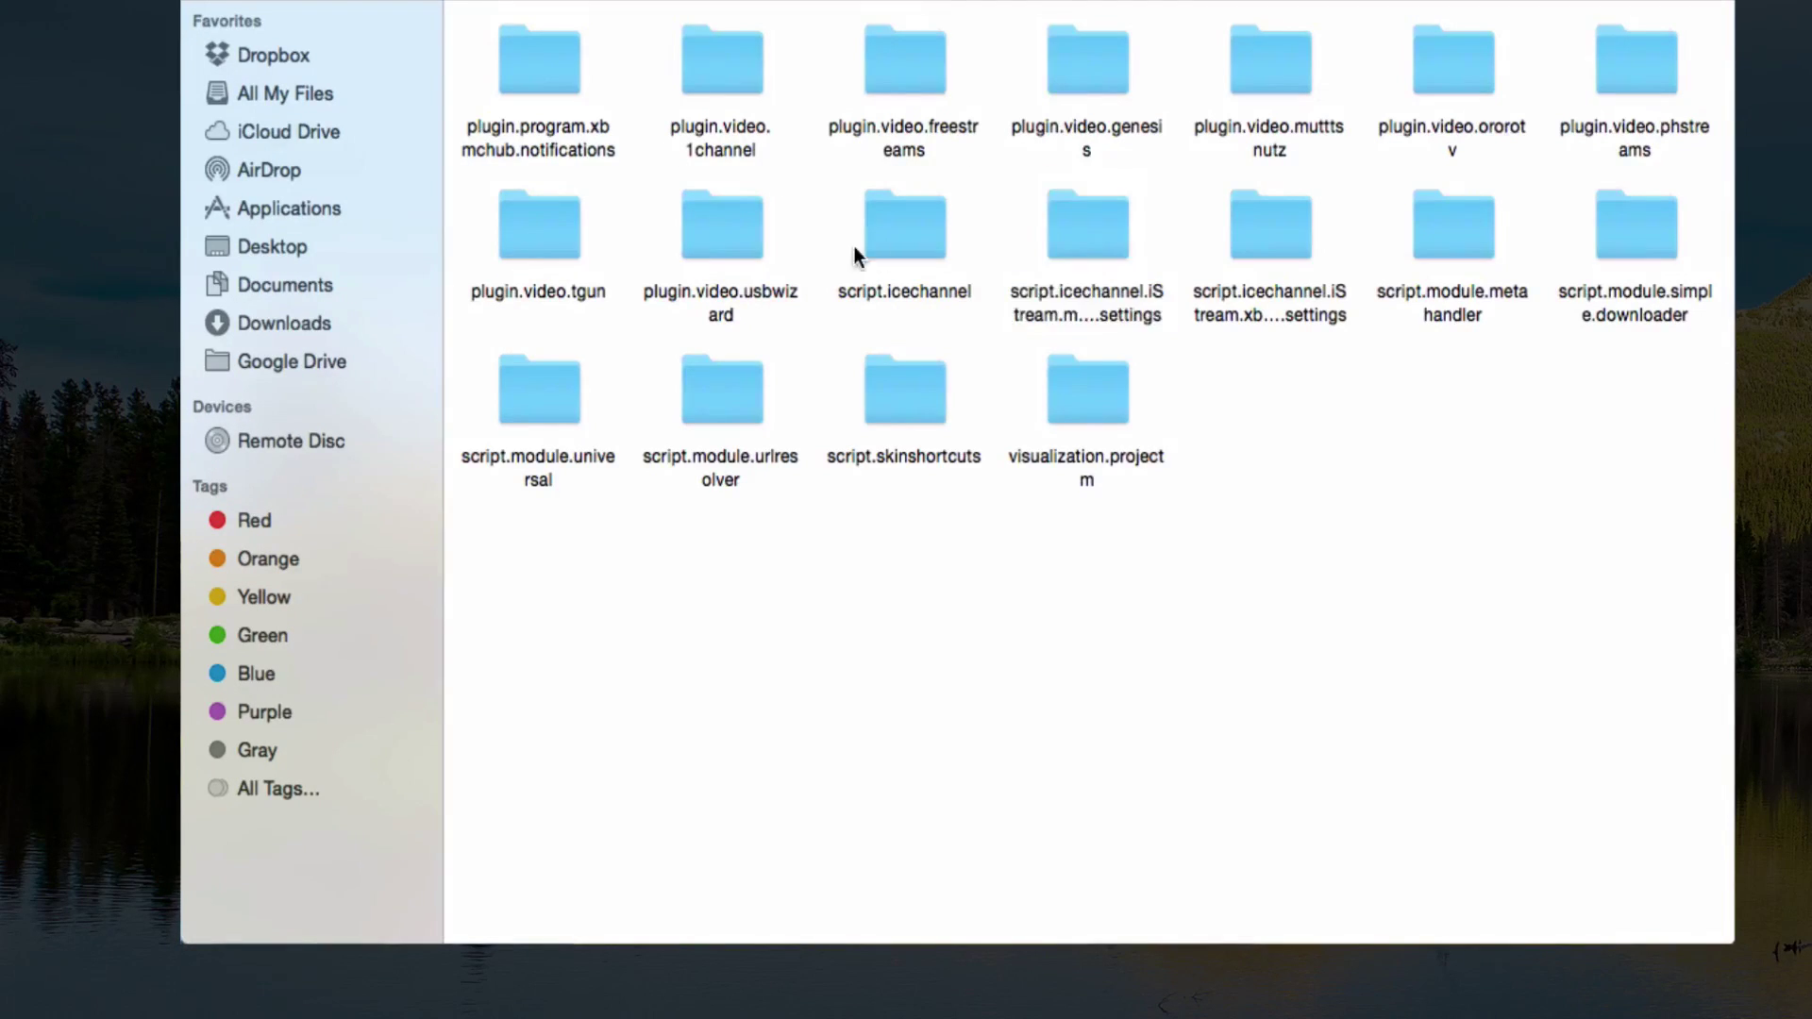
left_click(868, 387)
left_click(1090, 401)
left_click(1472, 226)
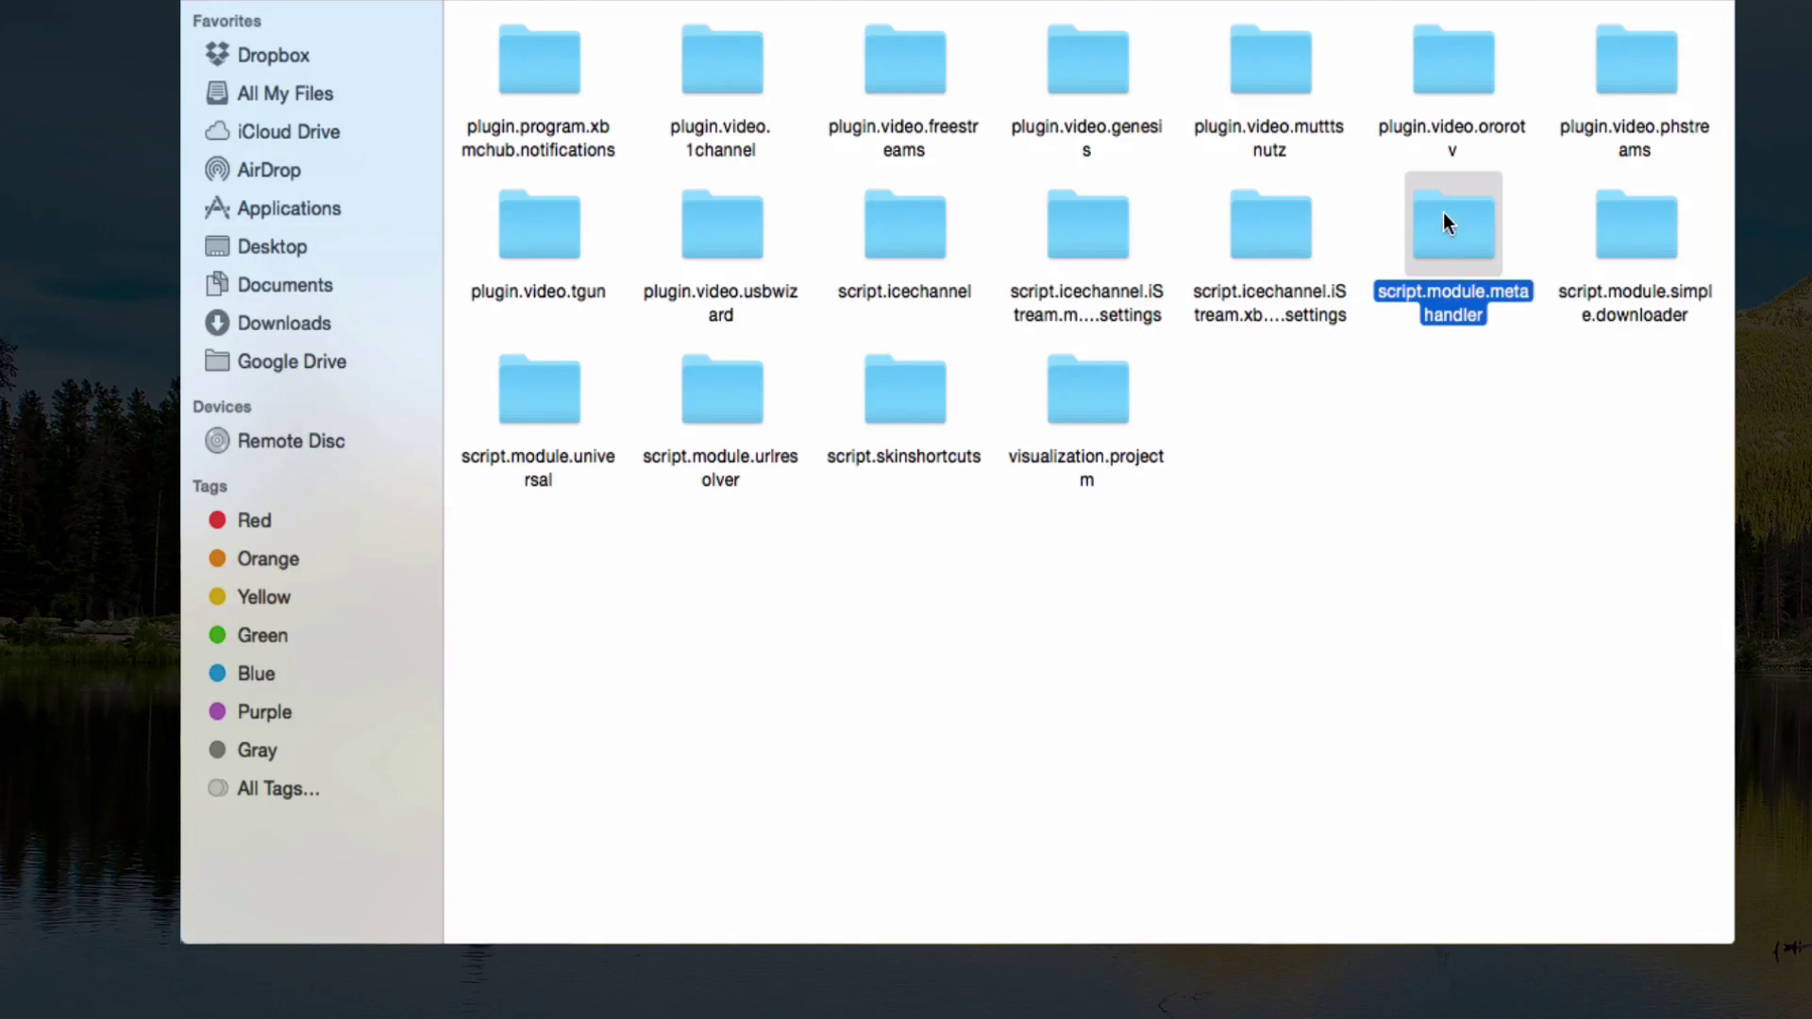
left_click(1085, 57)
left_click(880, 59)
left_click(1069, 68)
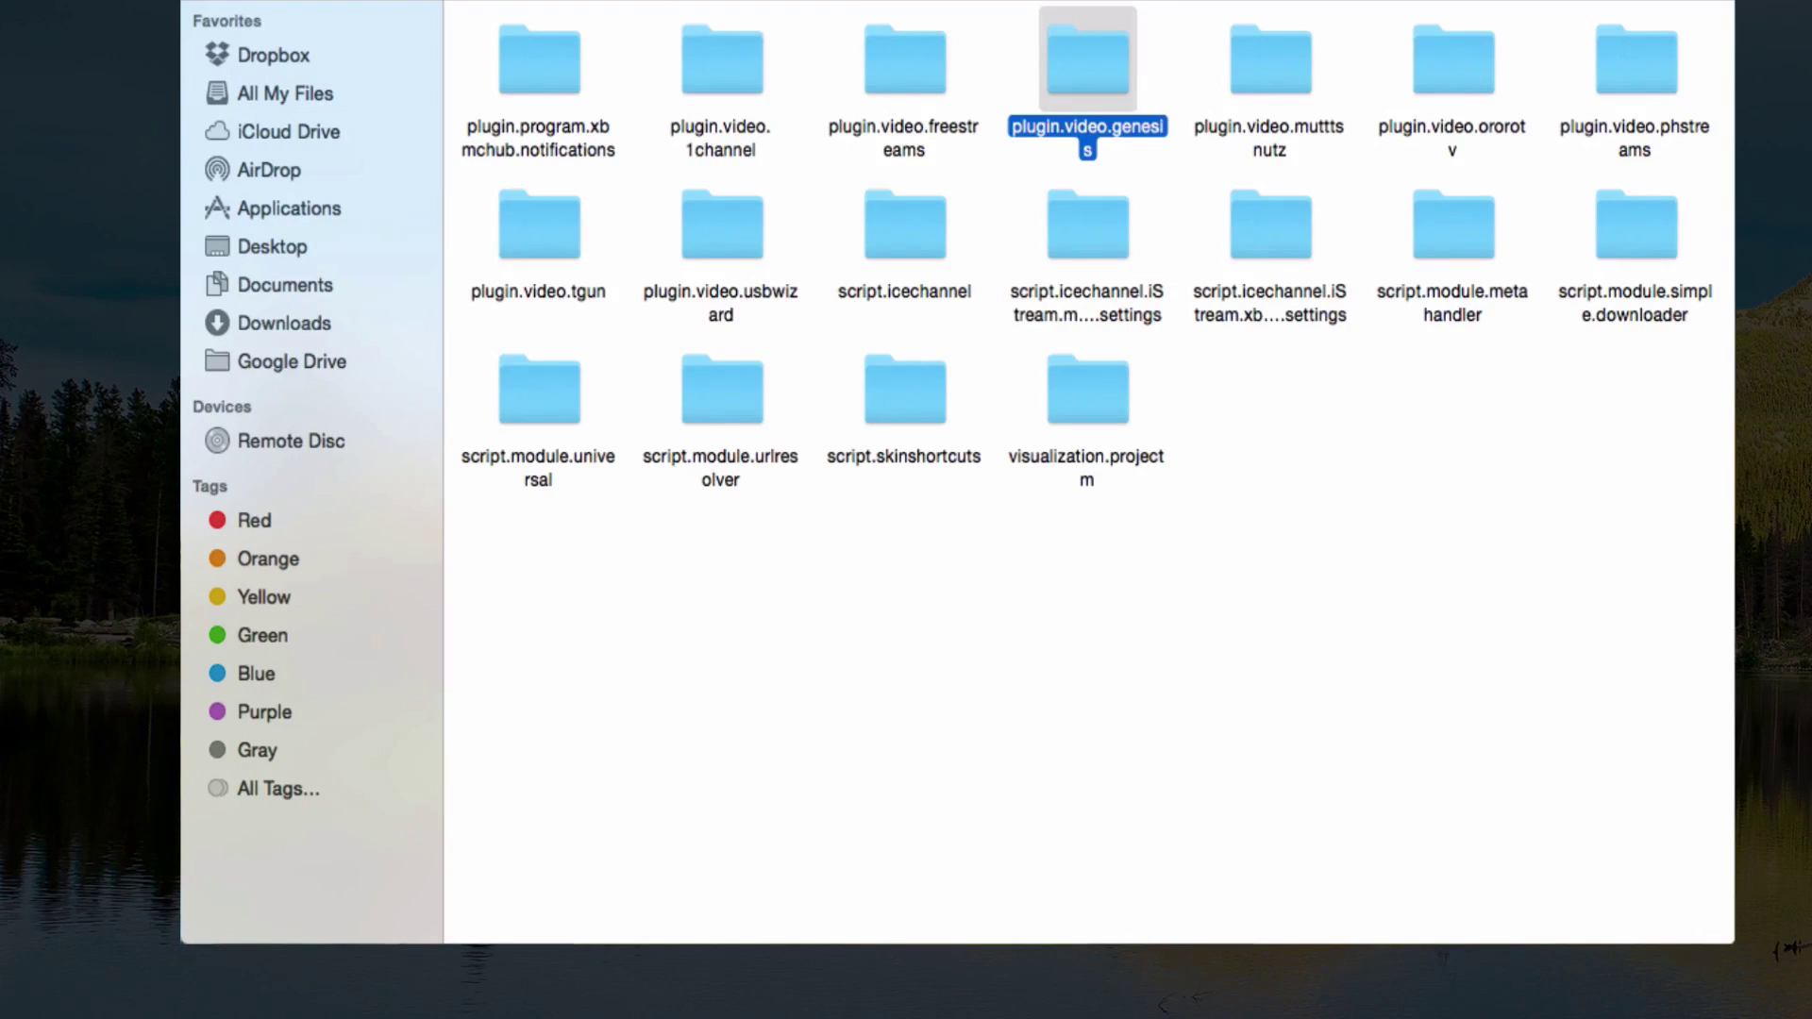
left_click(1533, 809)
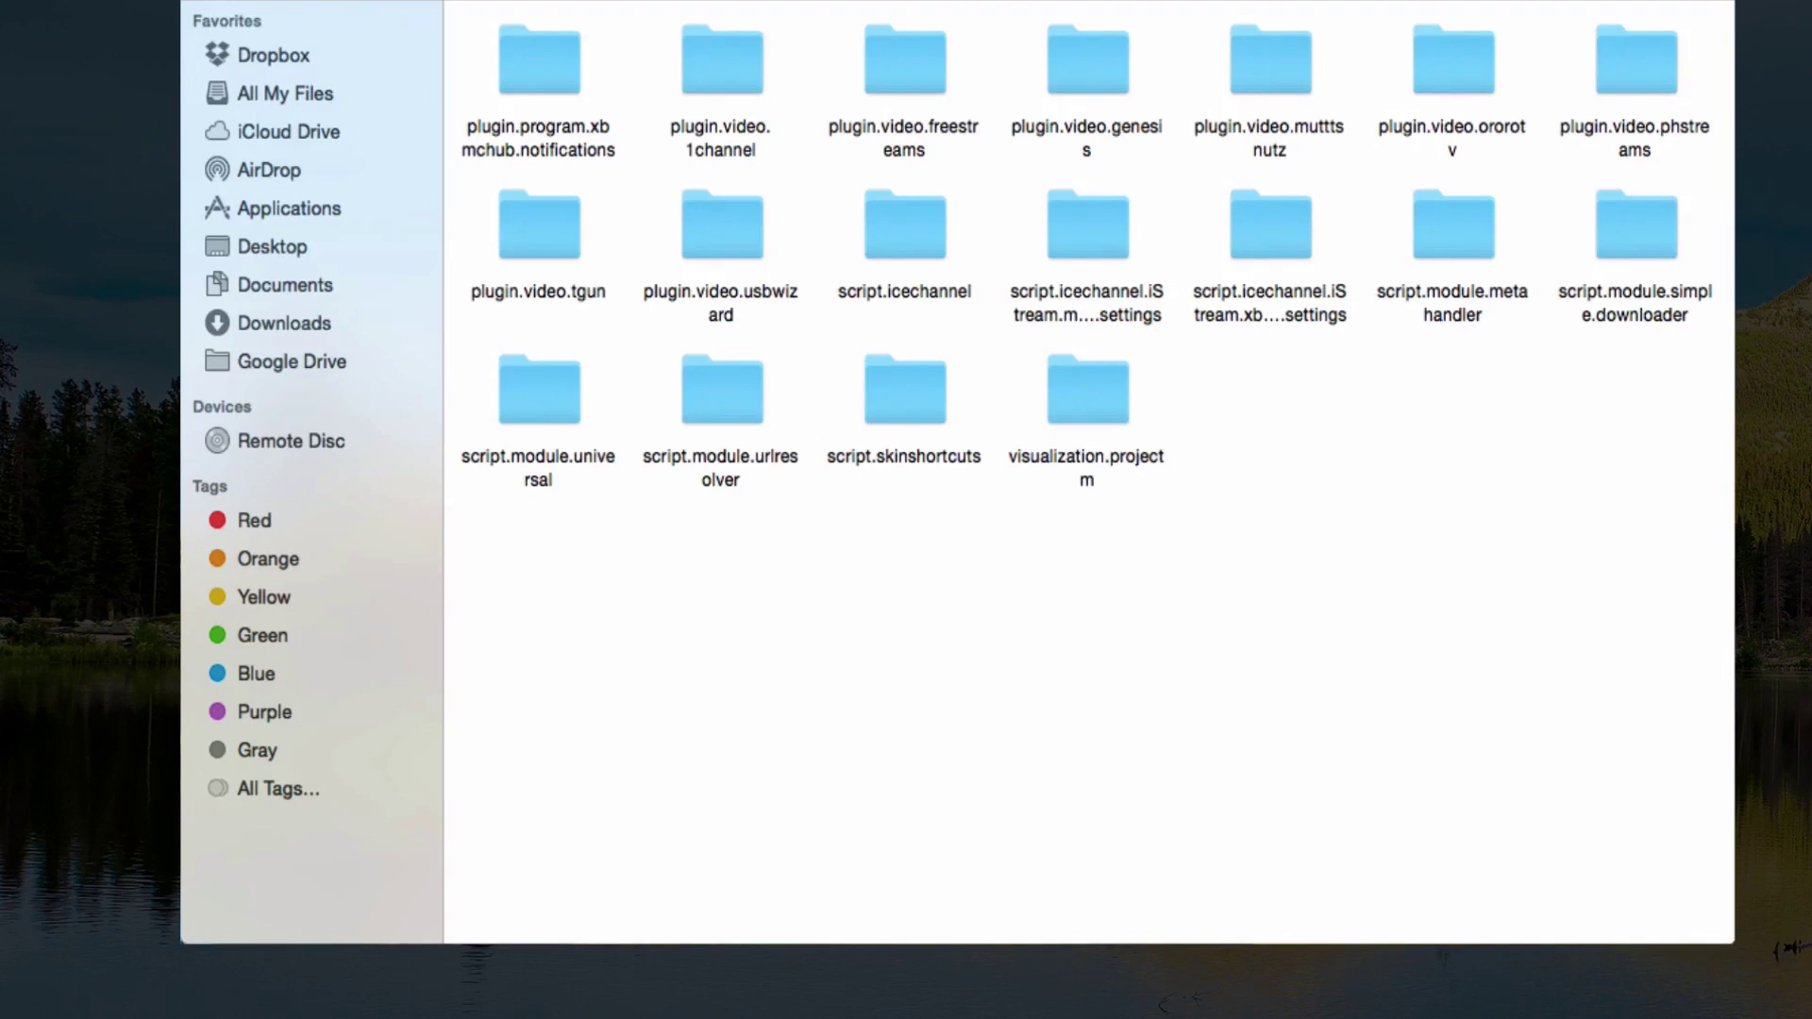
key("super+bracketleft")
left_click(556, 64)
left_click(1332, 449)
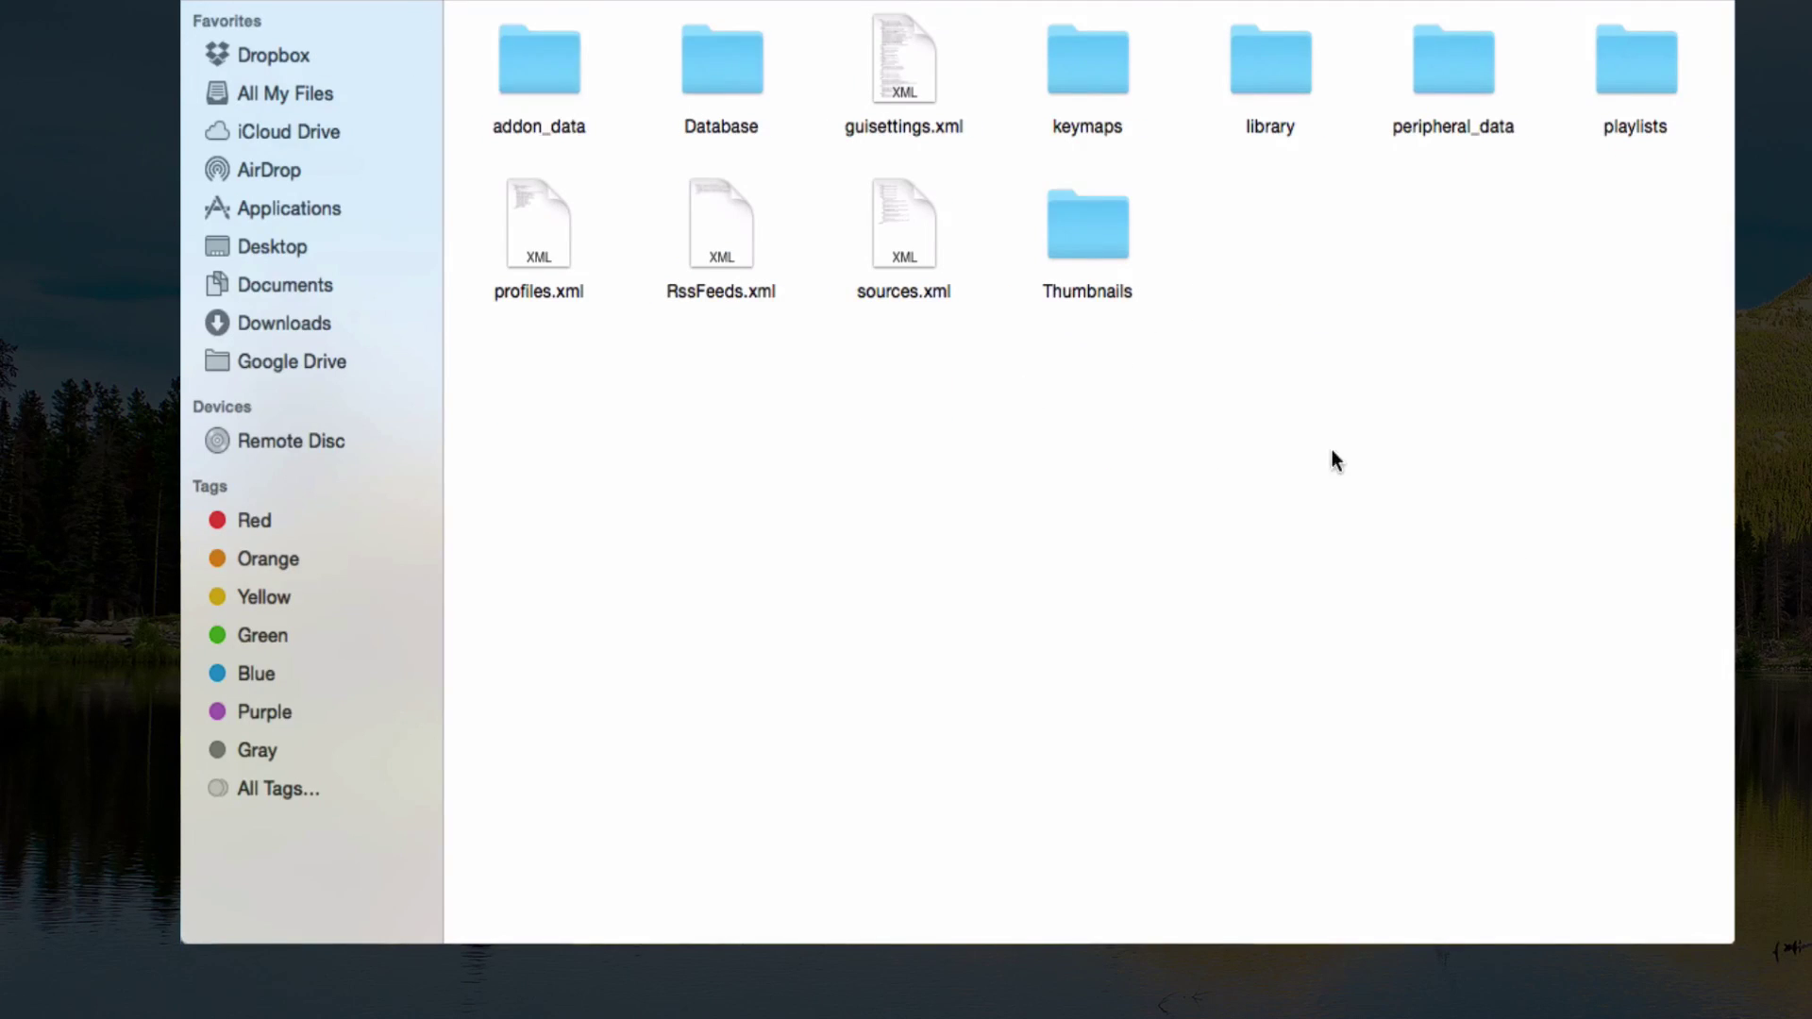
- Open sources.xml with Sublime Text, decline the update, and review the path URLs of the listed sources
left_click(906, 64)
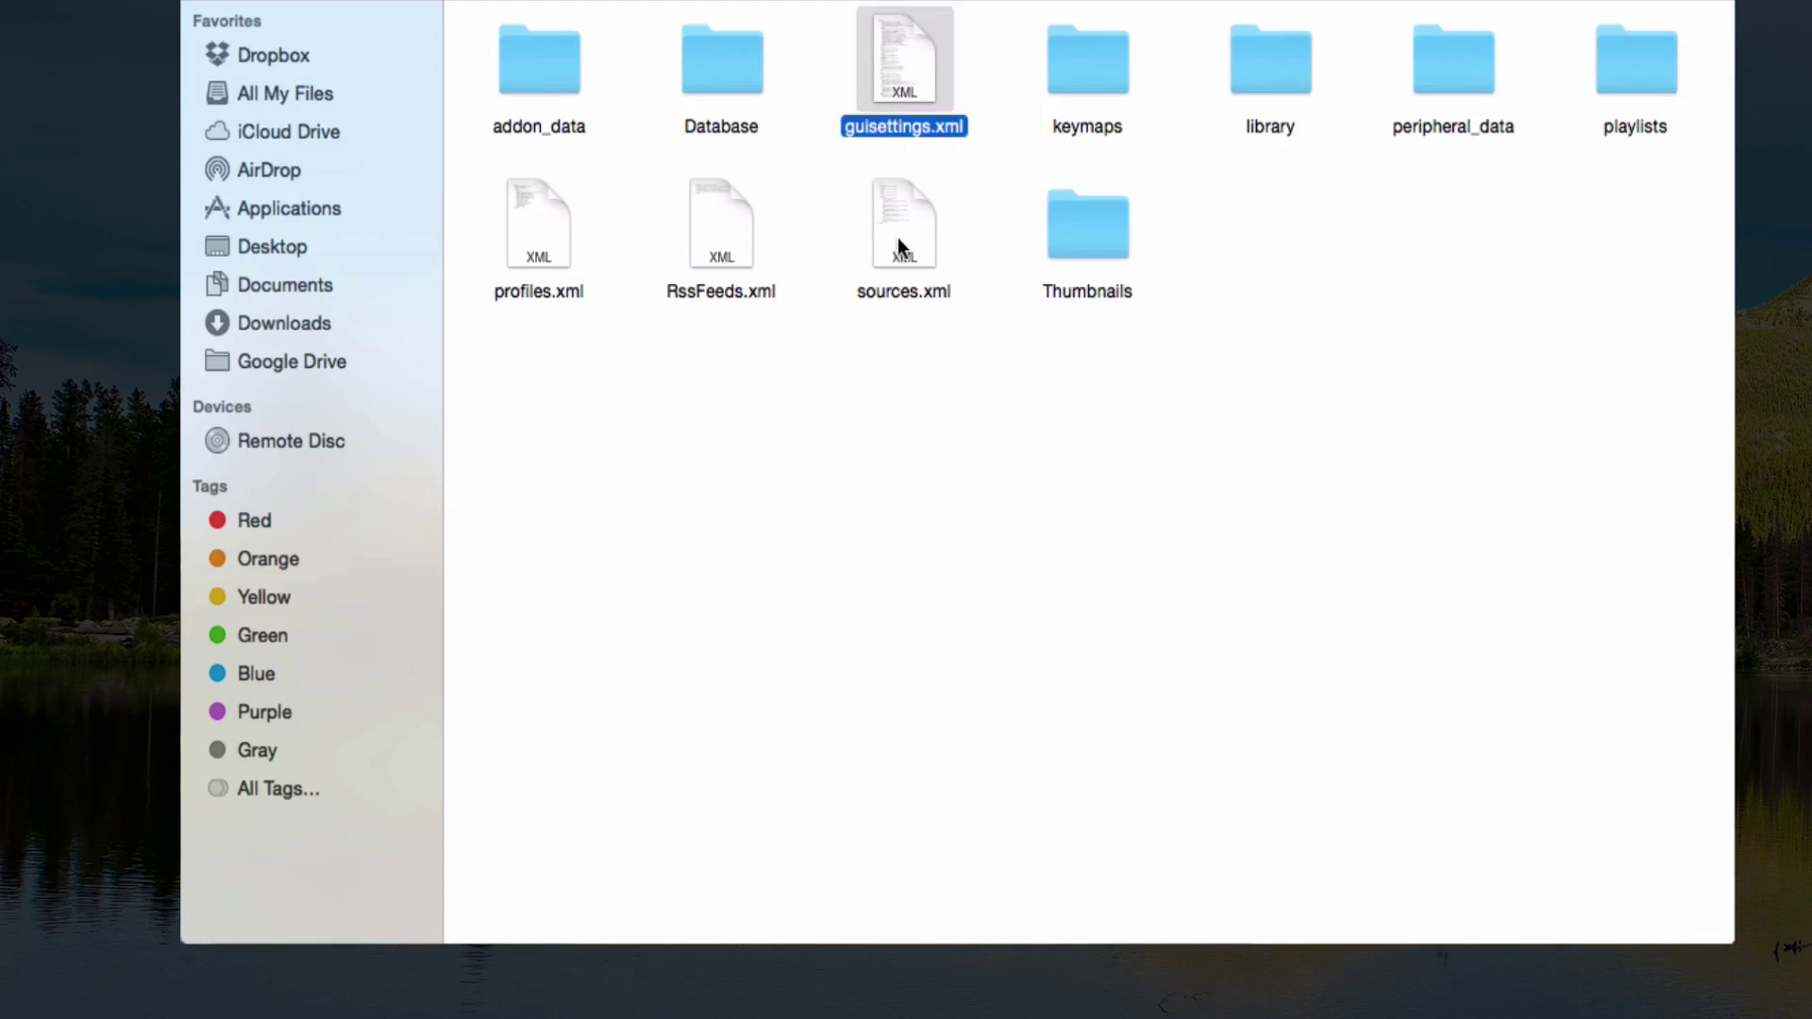
left_click(895, 215)
right_click(895, 215)
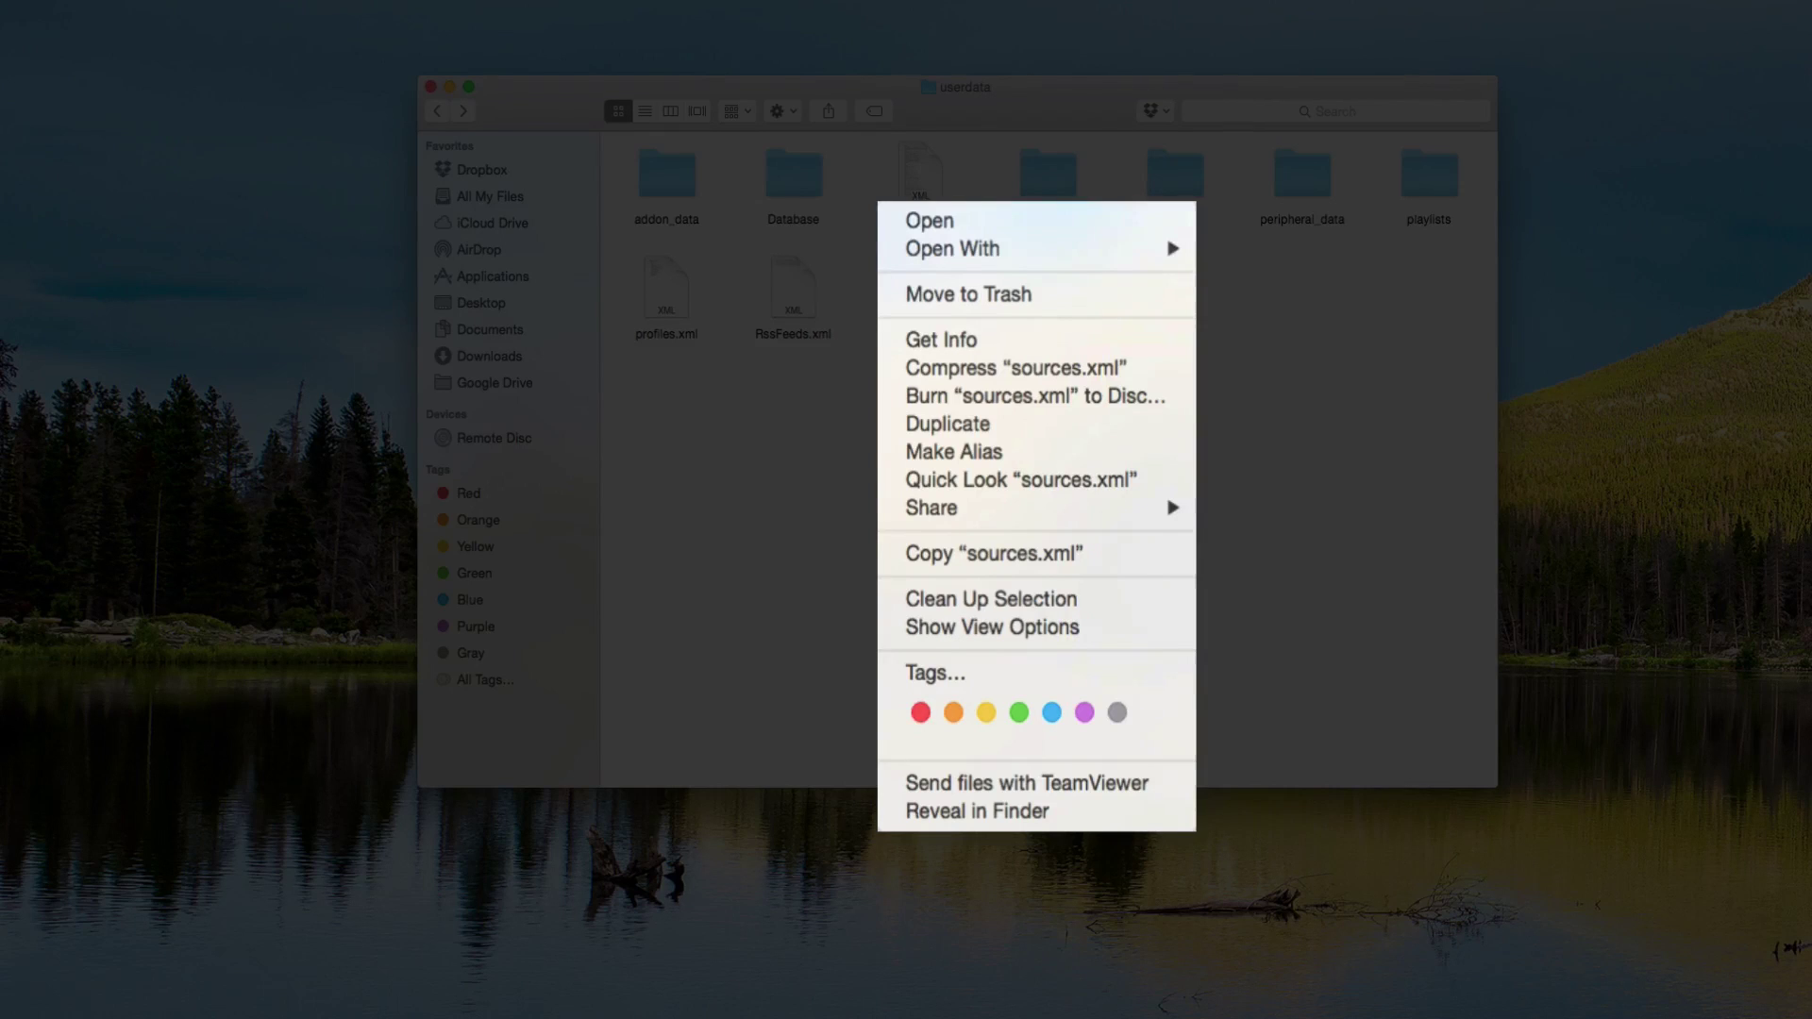
mouse_move(935, 253)
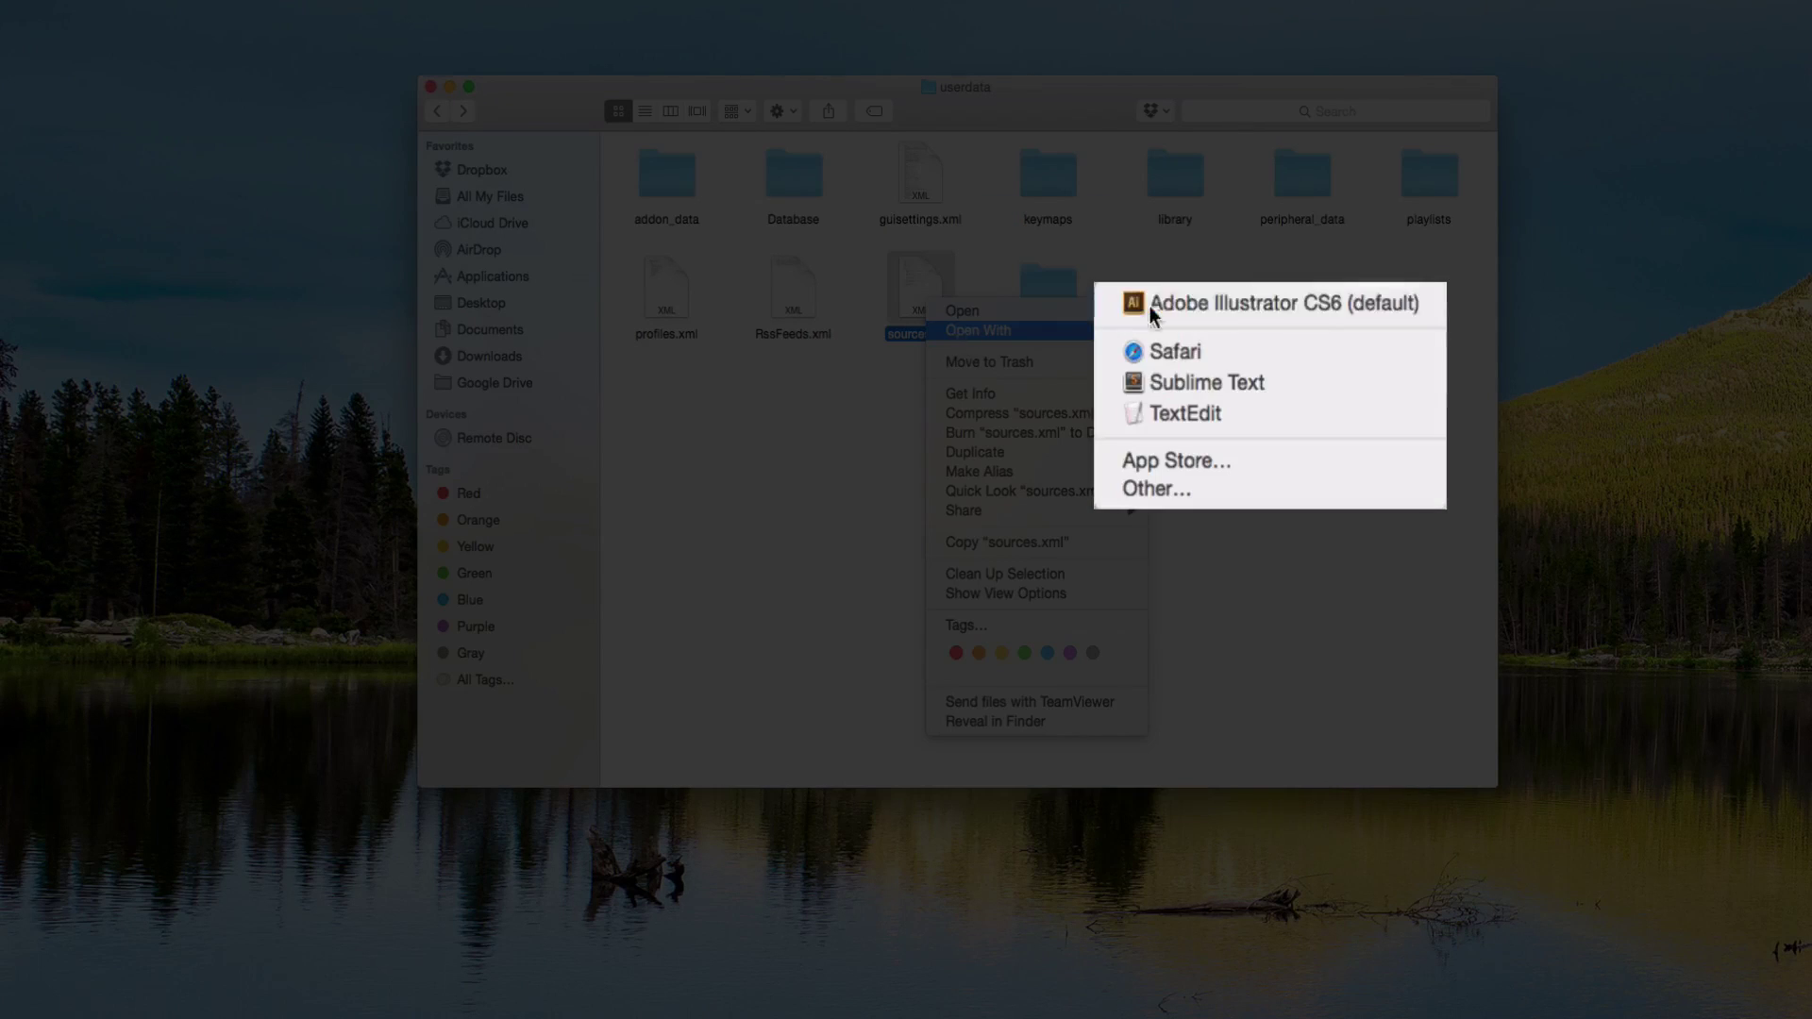
left_click(1247, 383)
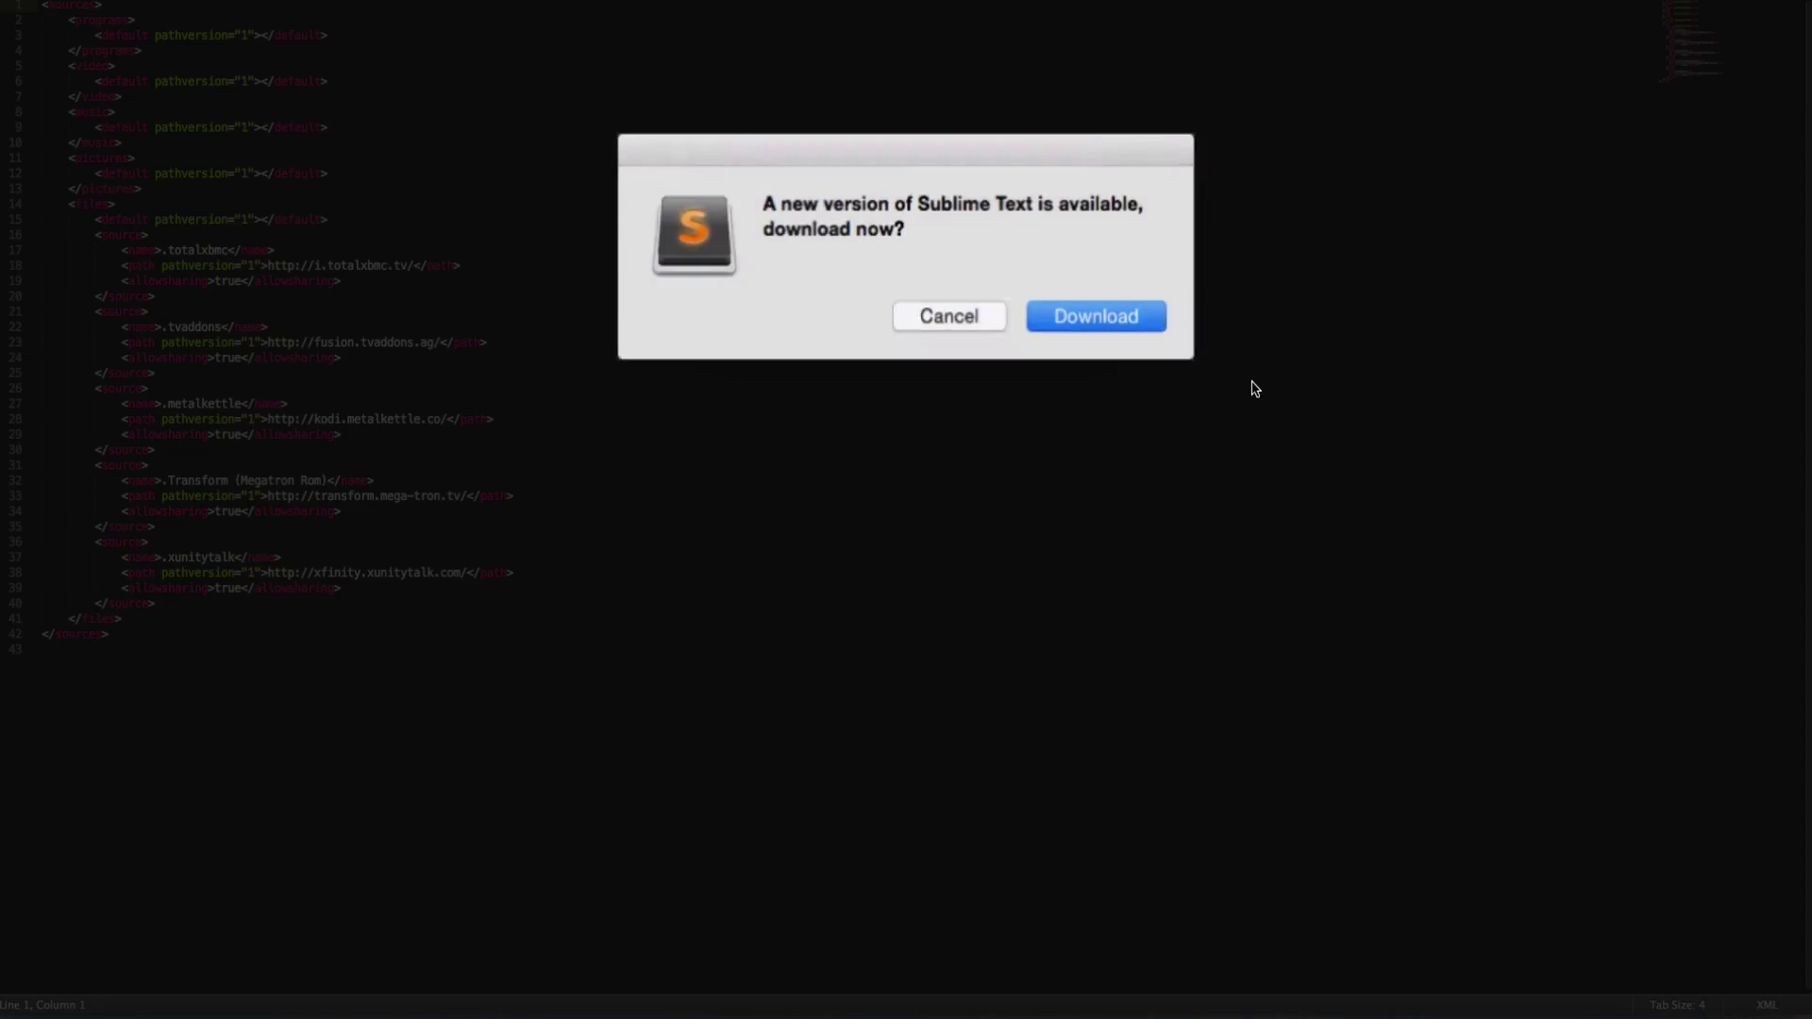
left_click(948, 315)
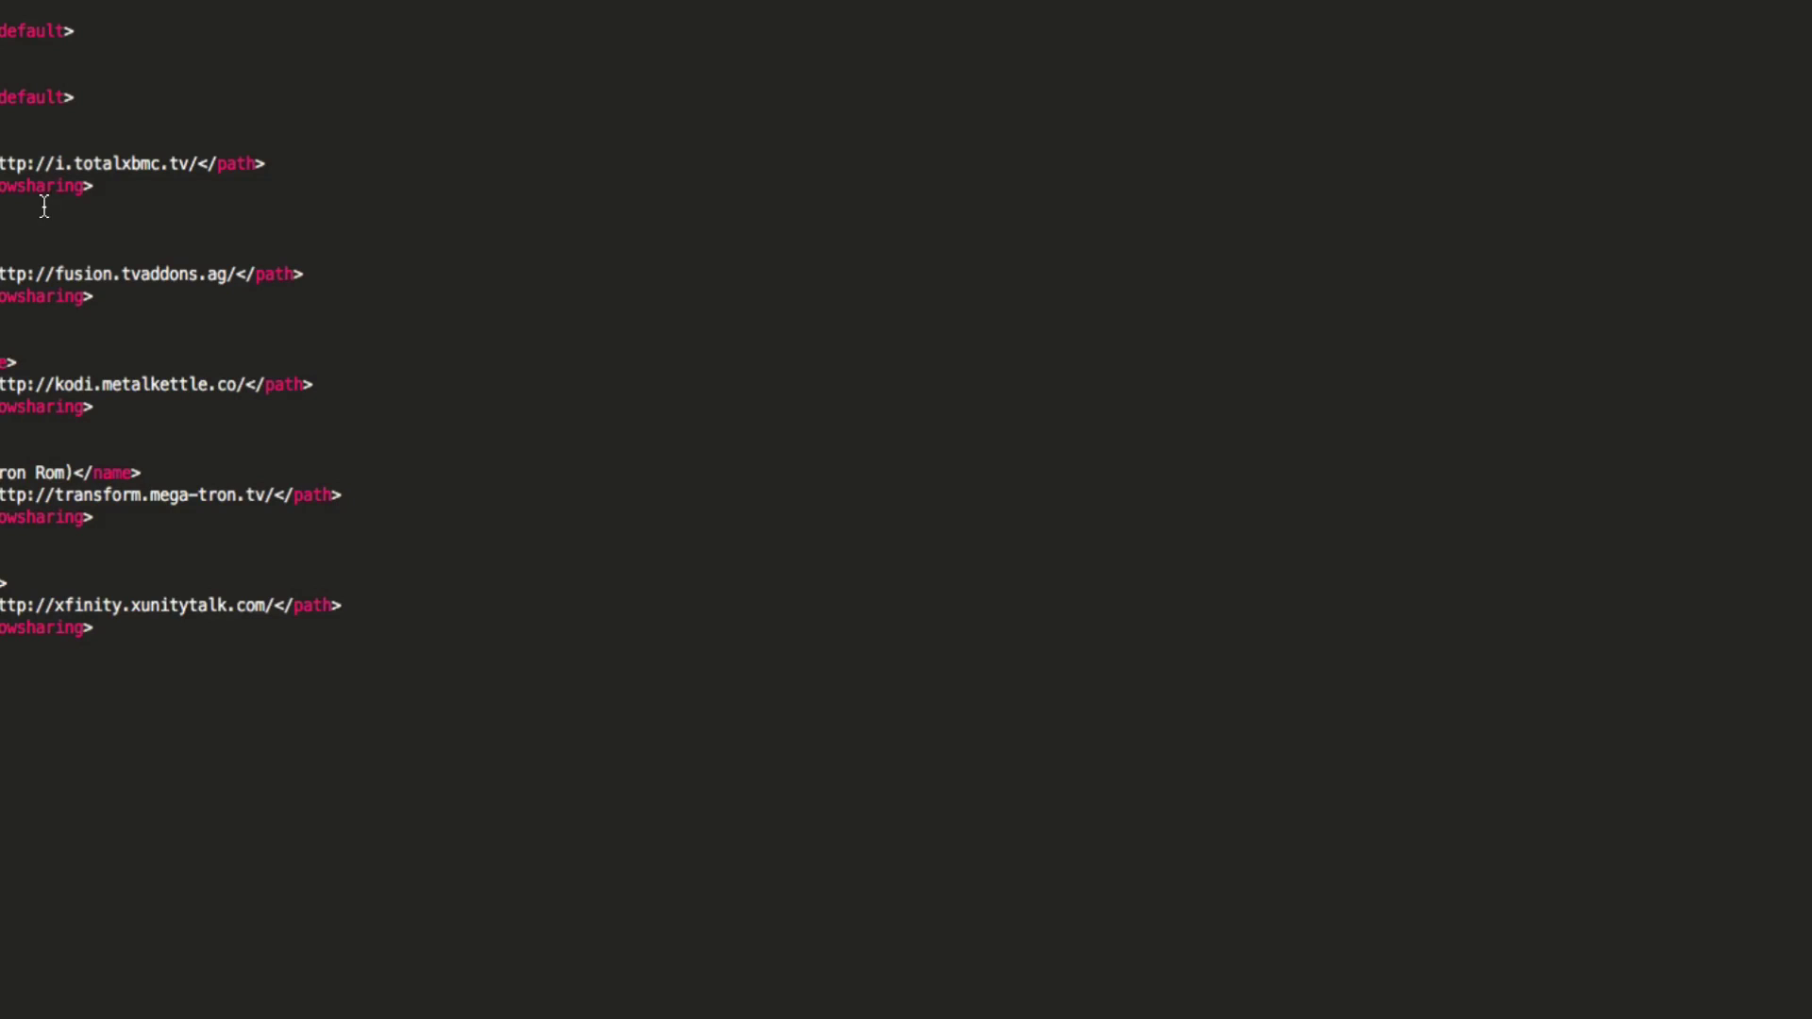
left_click(54, 384)
left_click(80, 495)
left_click(154, 603)
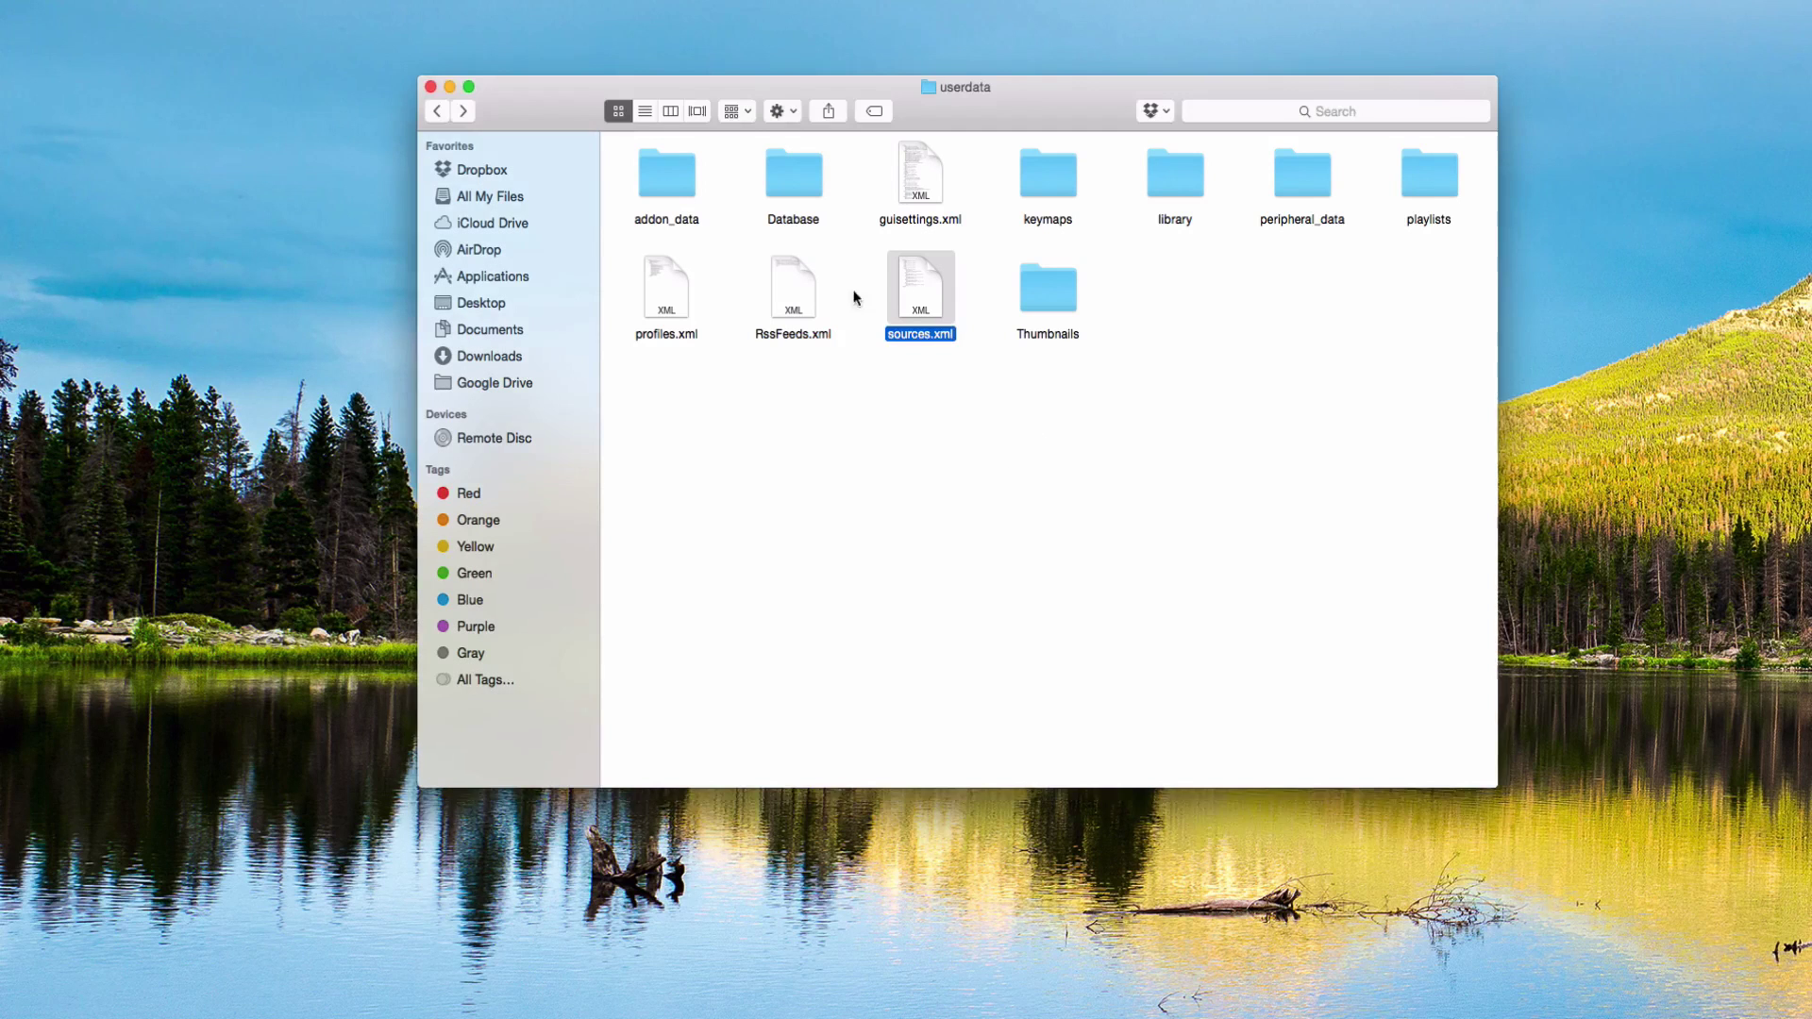
- Return to the userdata folder in Finder and open profiles.xml with Sublime Text
left_click(988, 435)
left_click(661, 302)
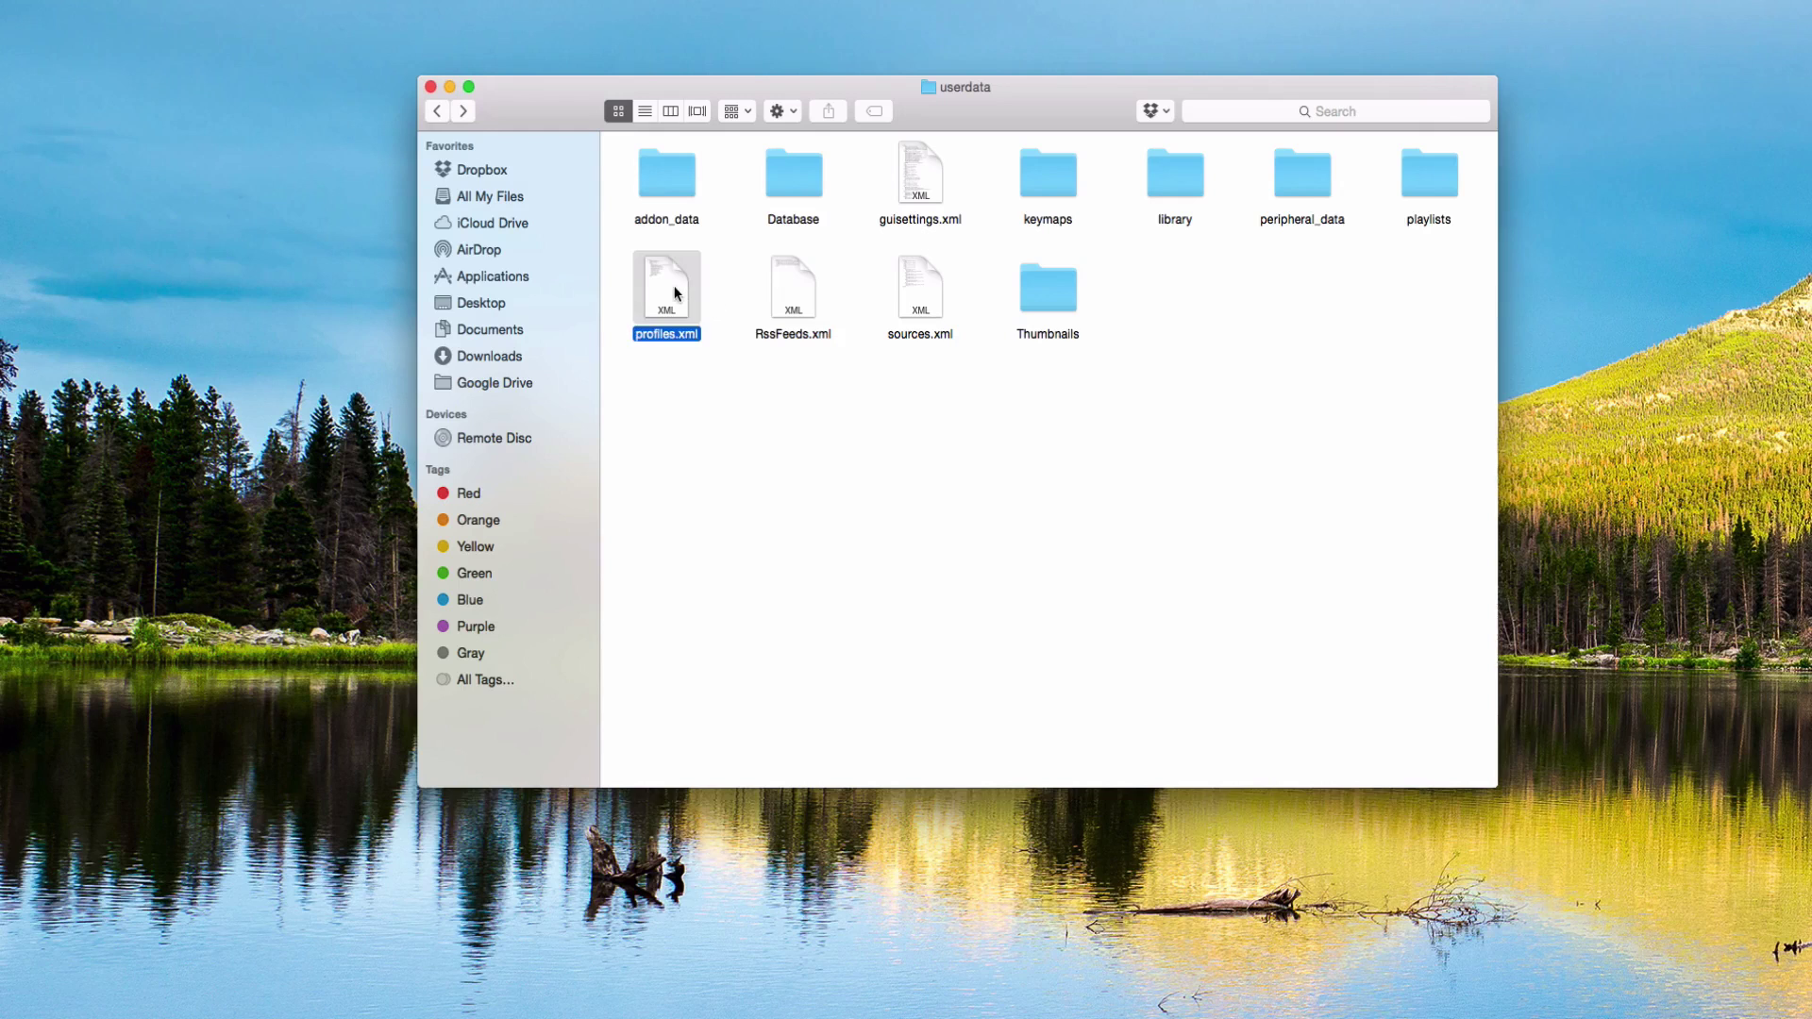
right_click(676, 283)
mouse_move(755, 321)
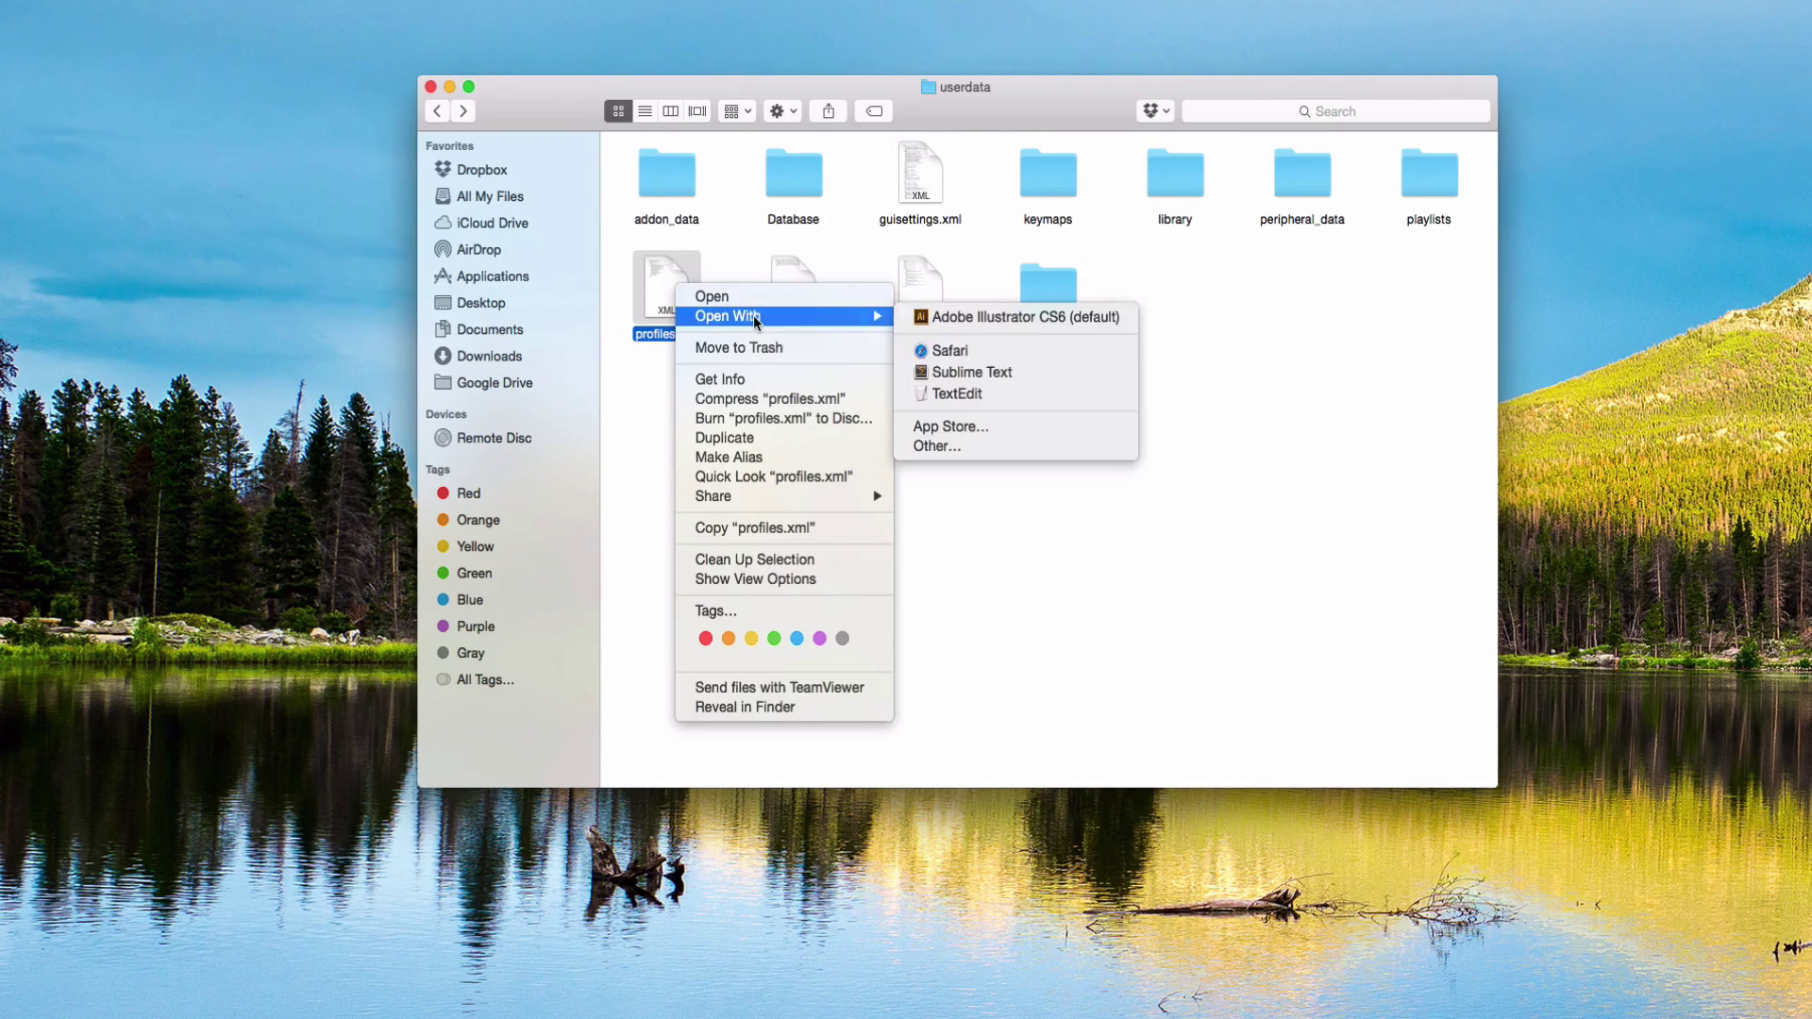
left_click(1000, 374)
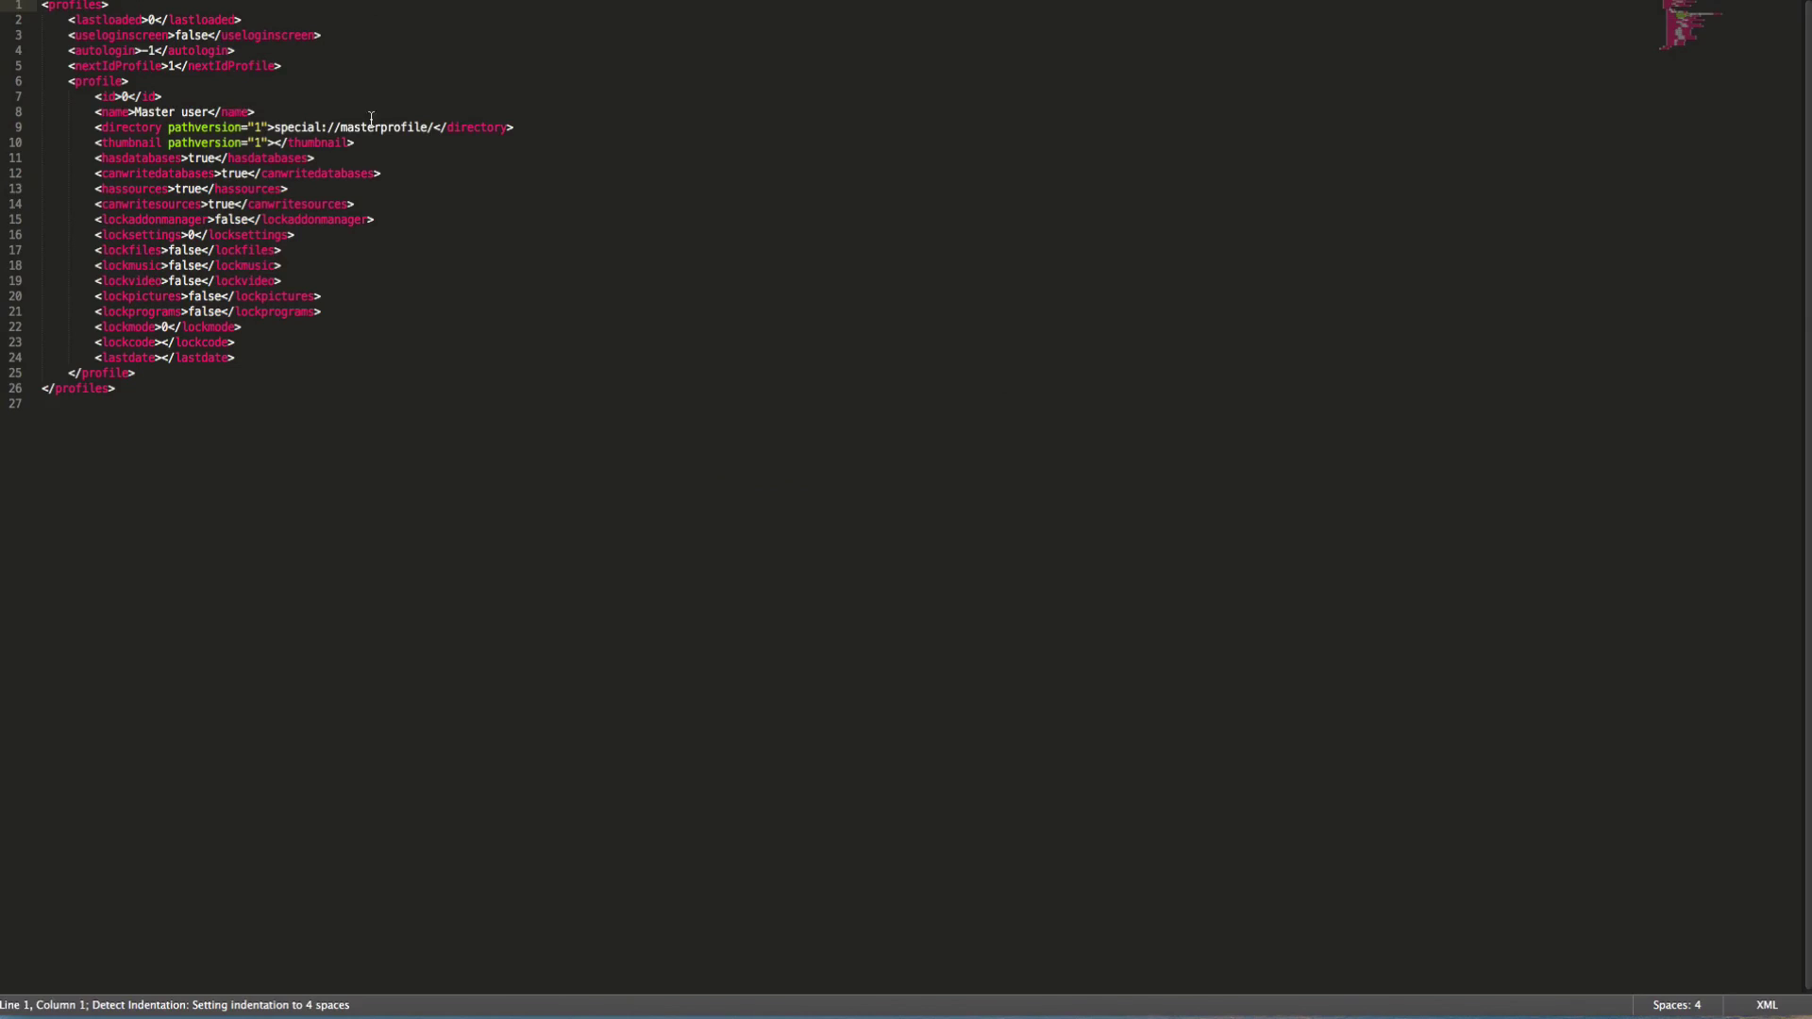
- Read through the profile entries down to the lockcode line, and quit Sublime Text to return to the userdata folder
left_click(344, 163)
key("Down")
key("Down")
key("Down")
key("Down")
key("Down")
key("Down")
key("Down")
key("Down")
key("Down")
key("Down")
key("Down")
key("Down")
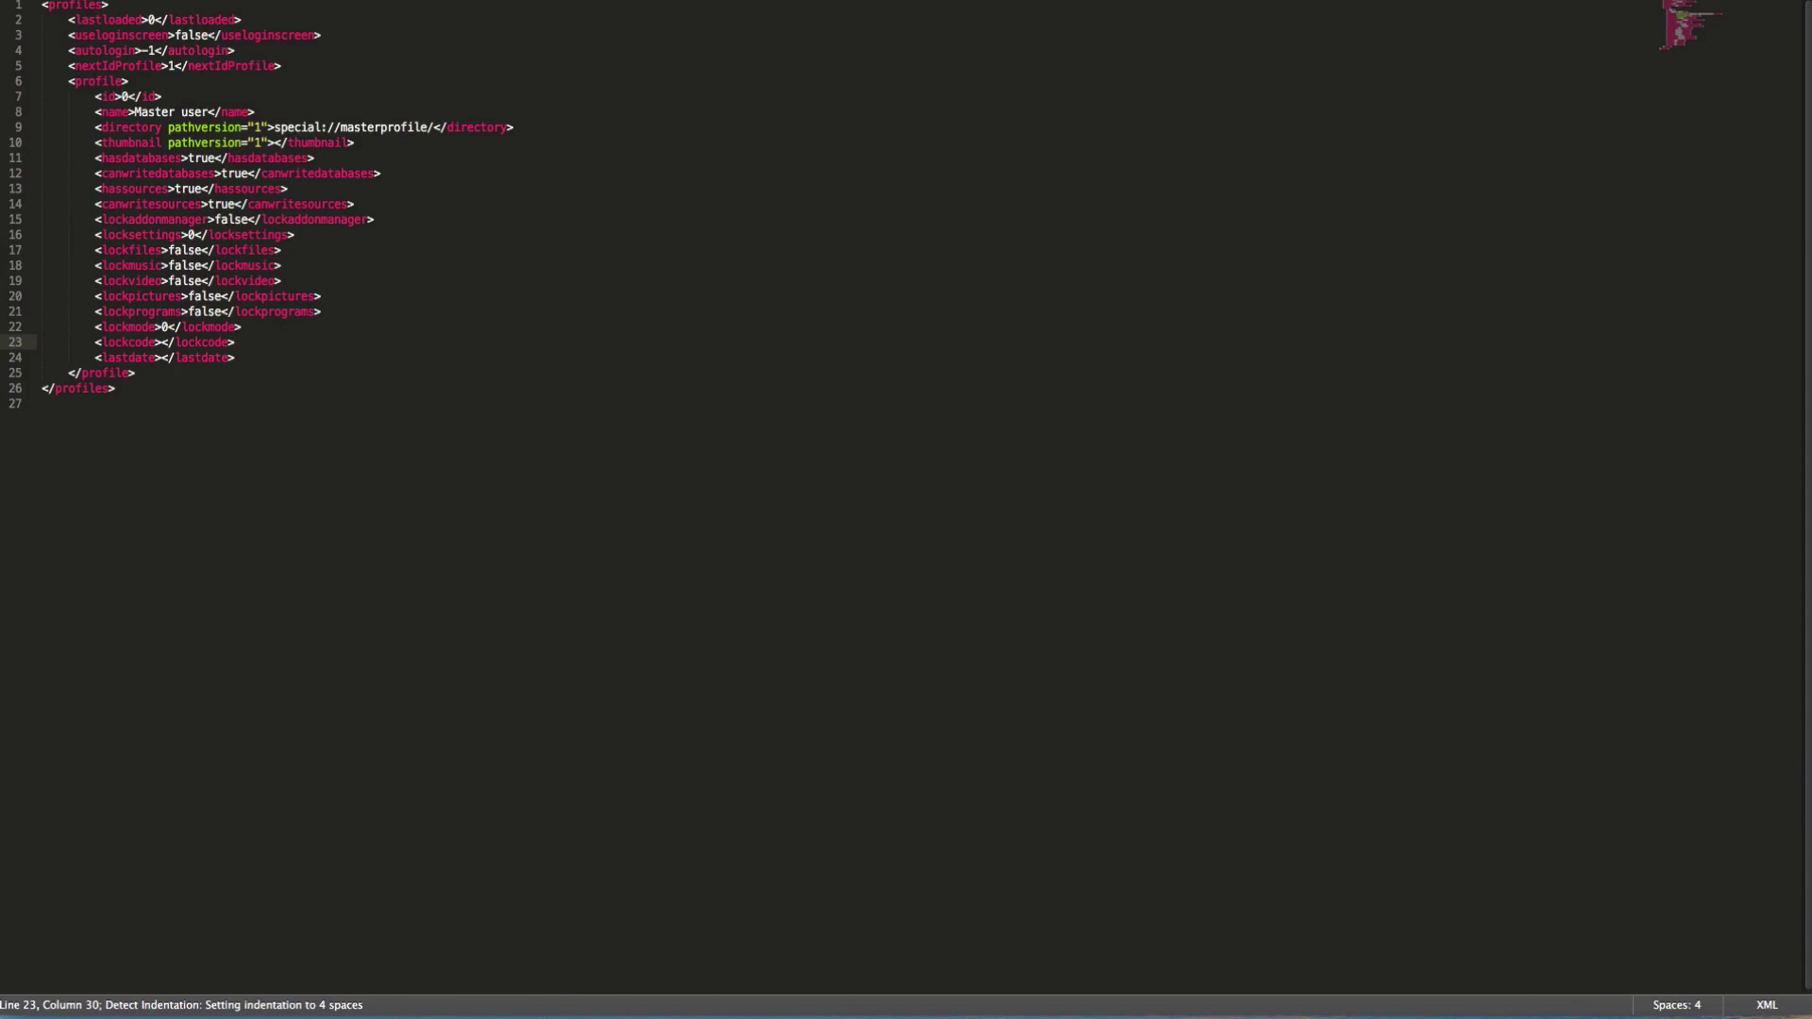
key("super+q")
left_click(1050, 442)
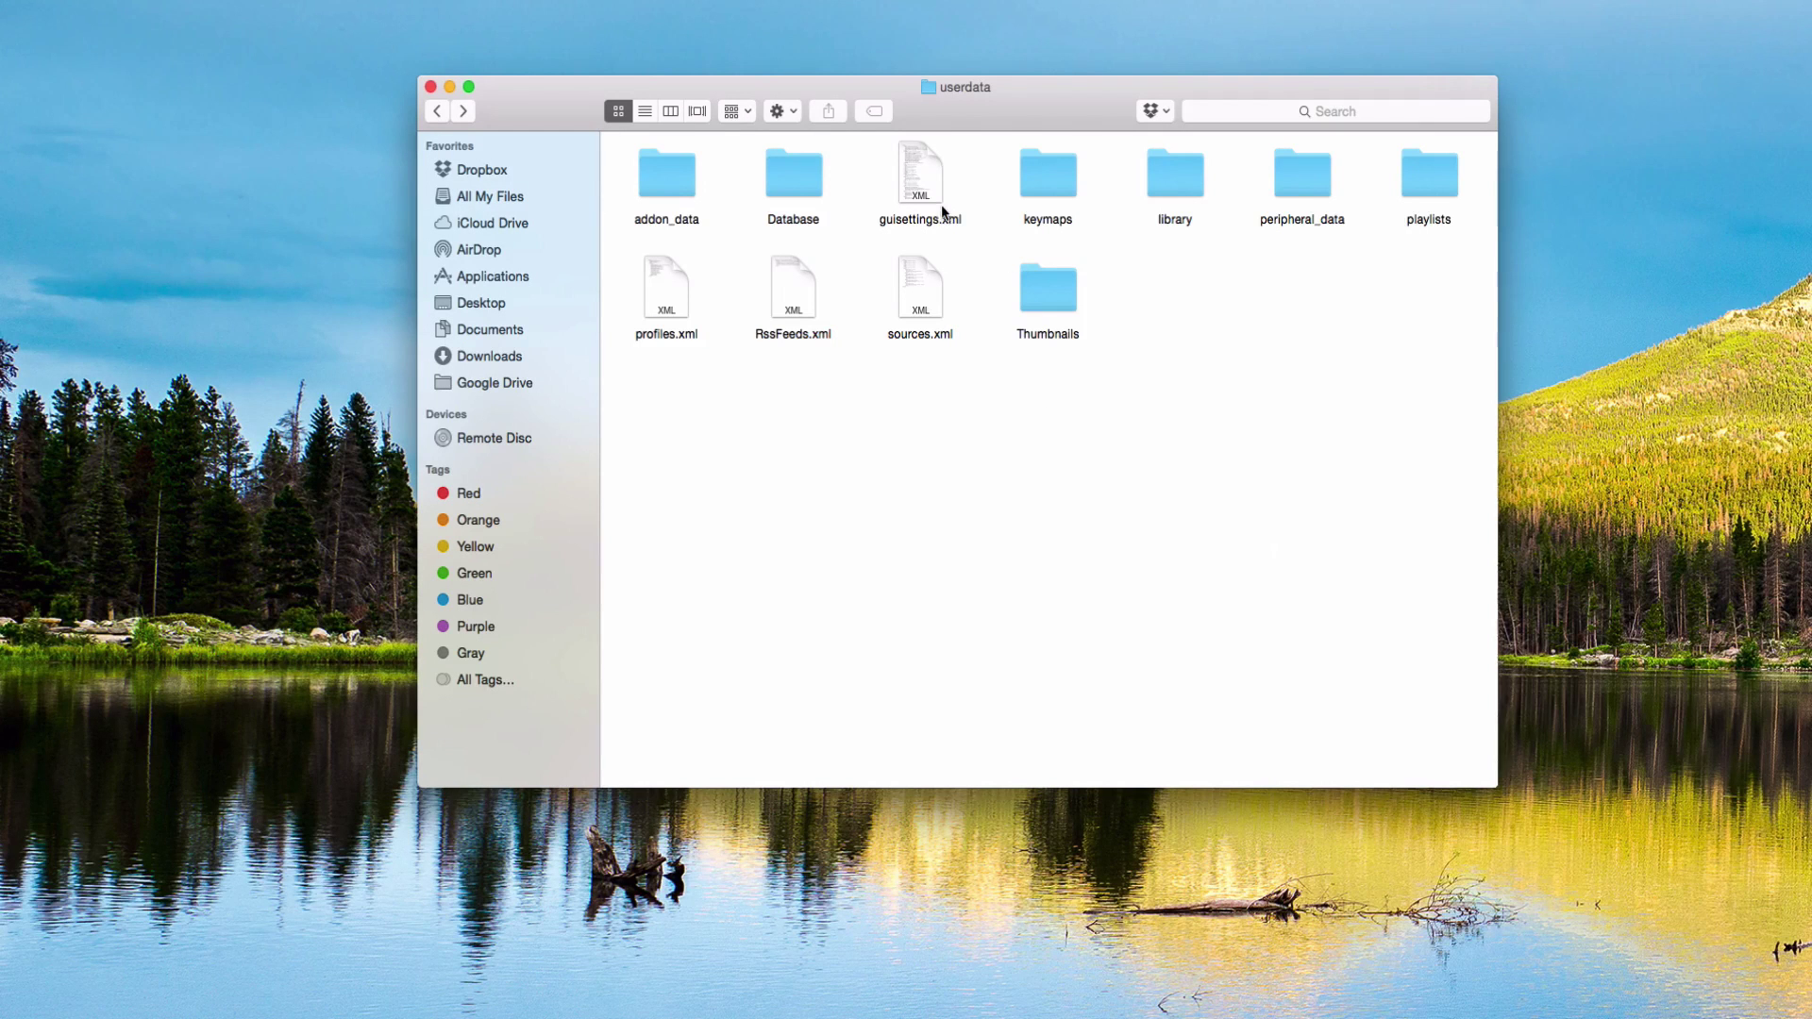
left_click(923, 191)
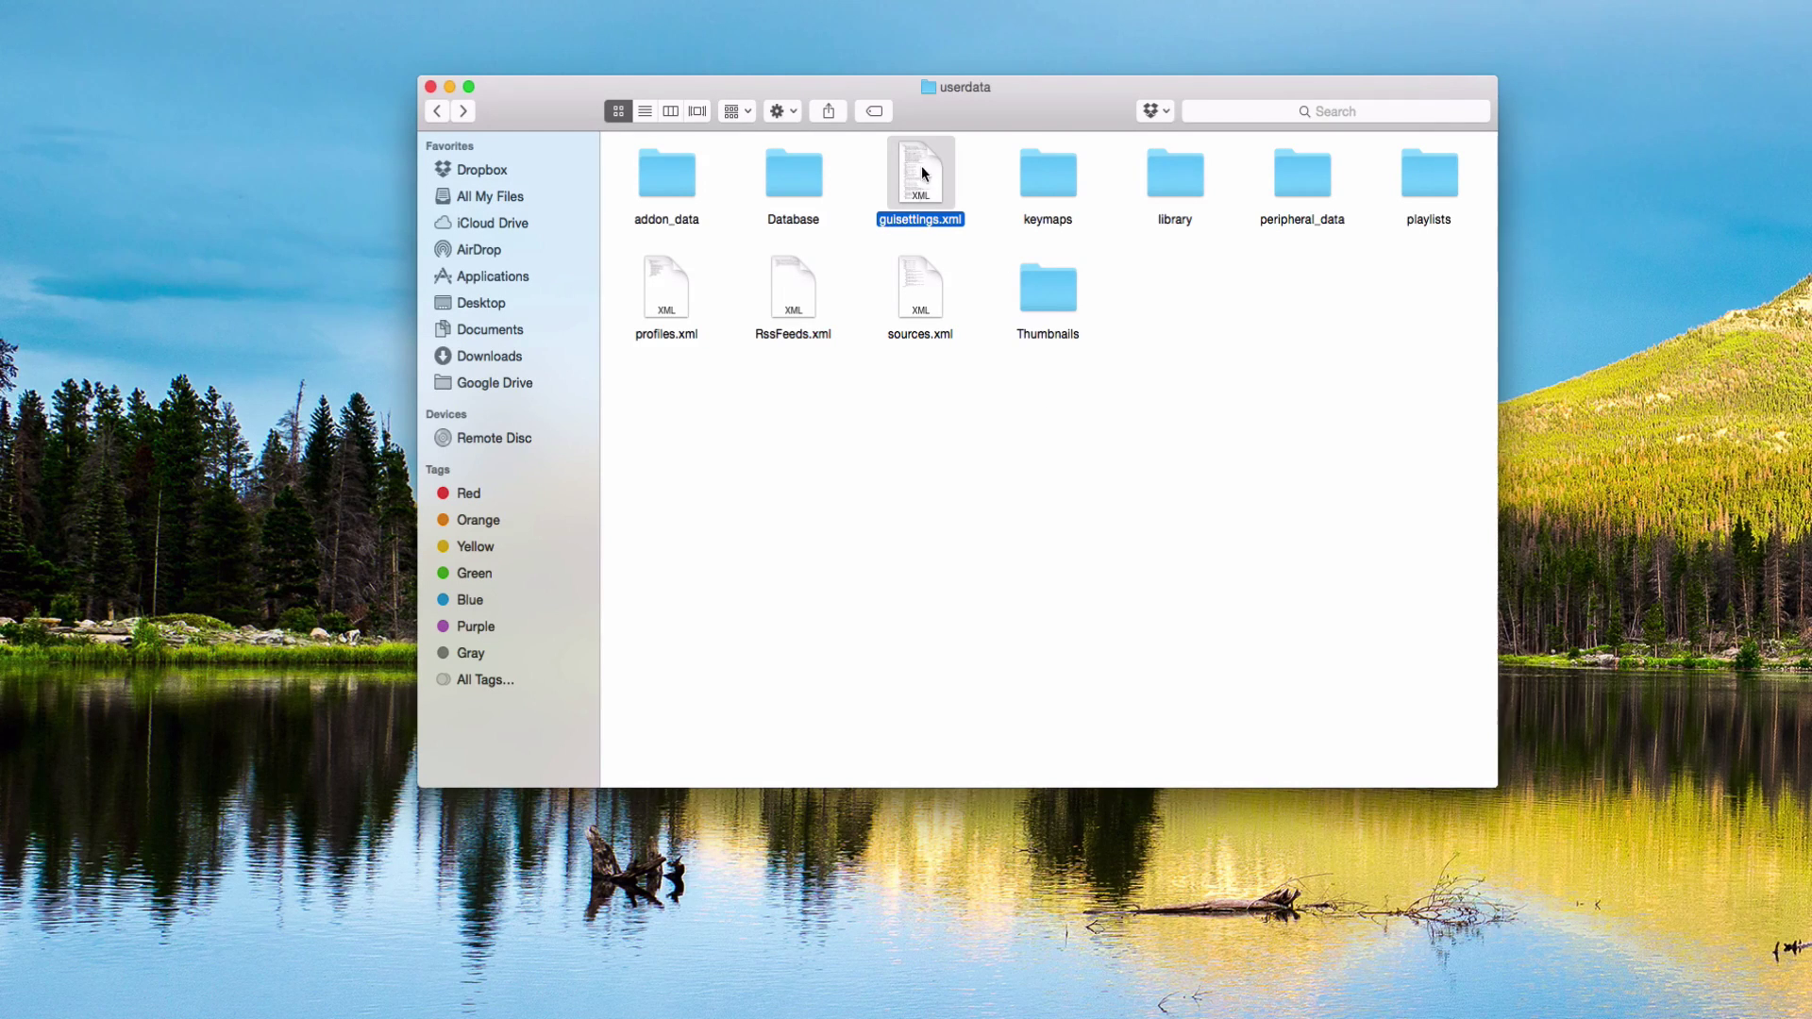
right_click(922, 167)
mouse_move(1061, 197)
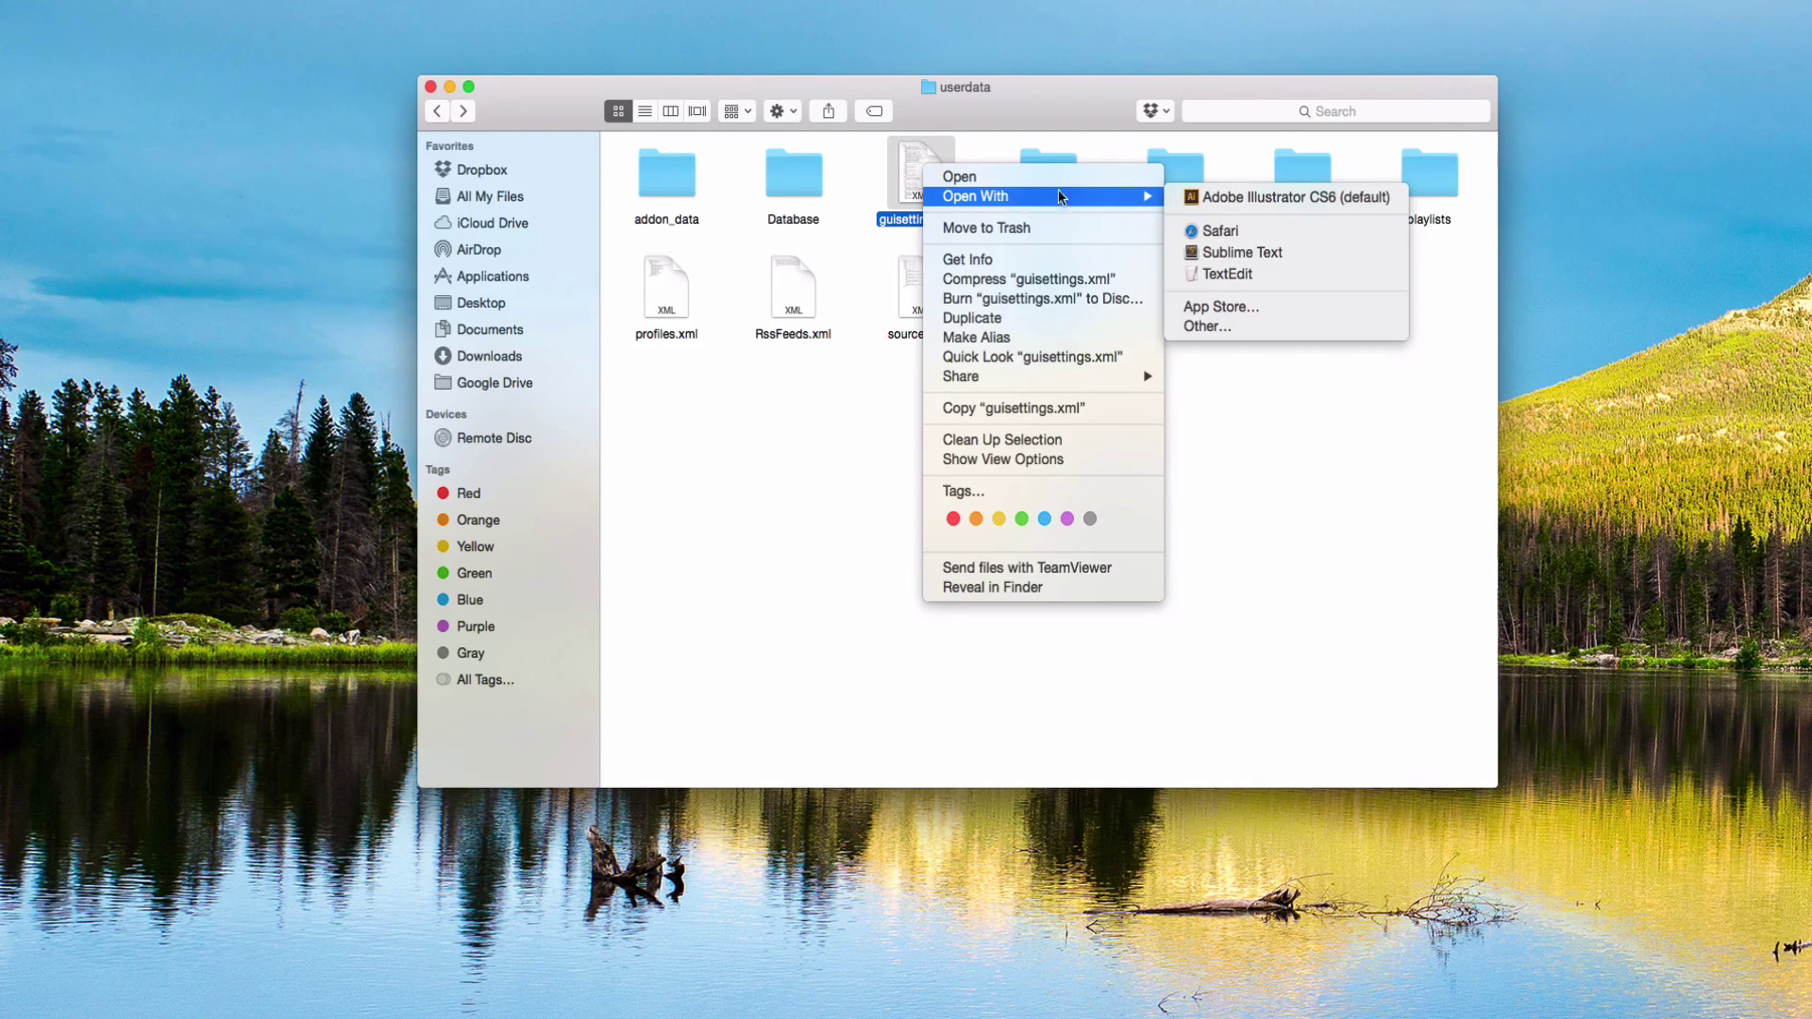
left_click(1368, 273)
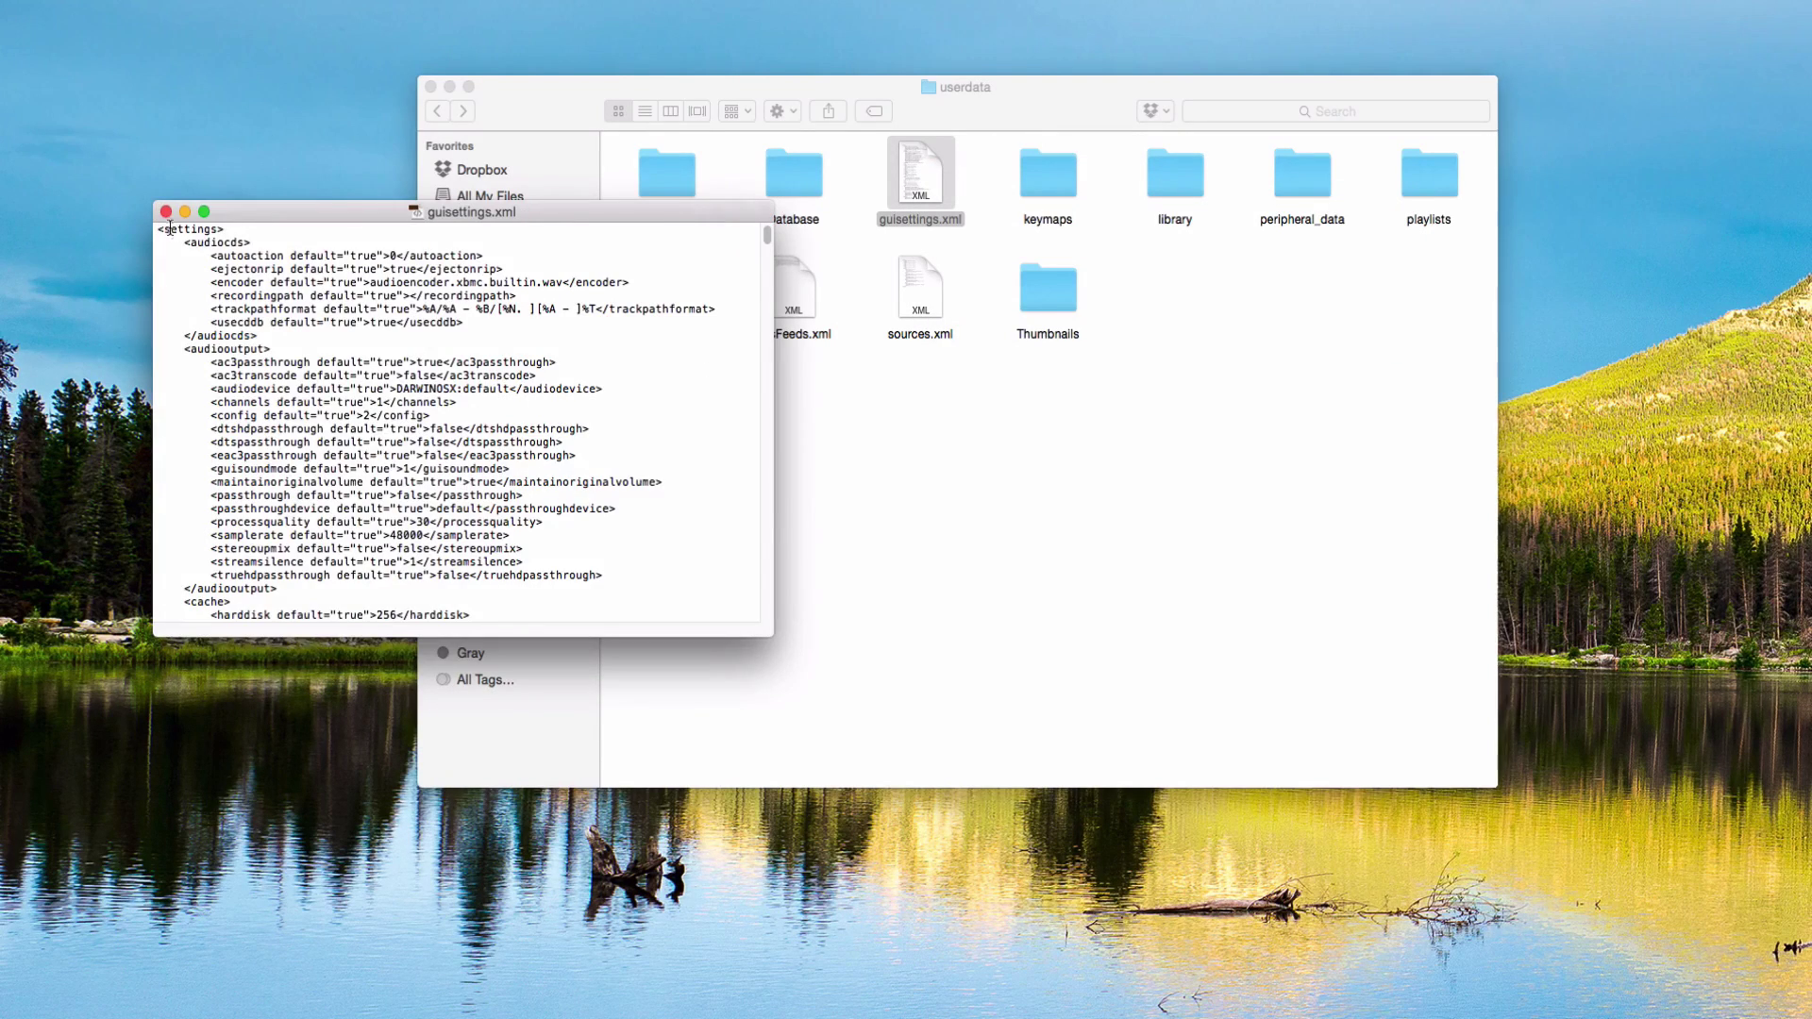
left_click(166, 212)
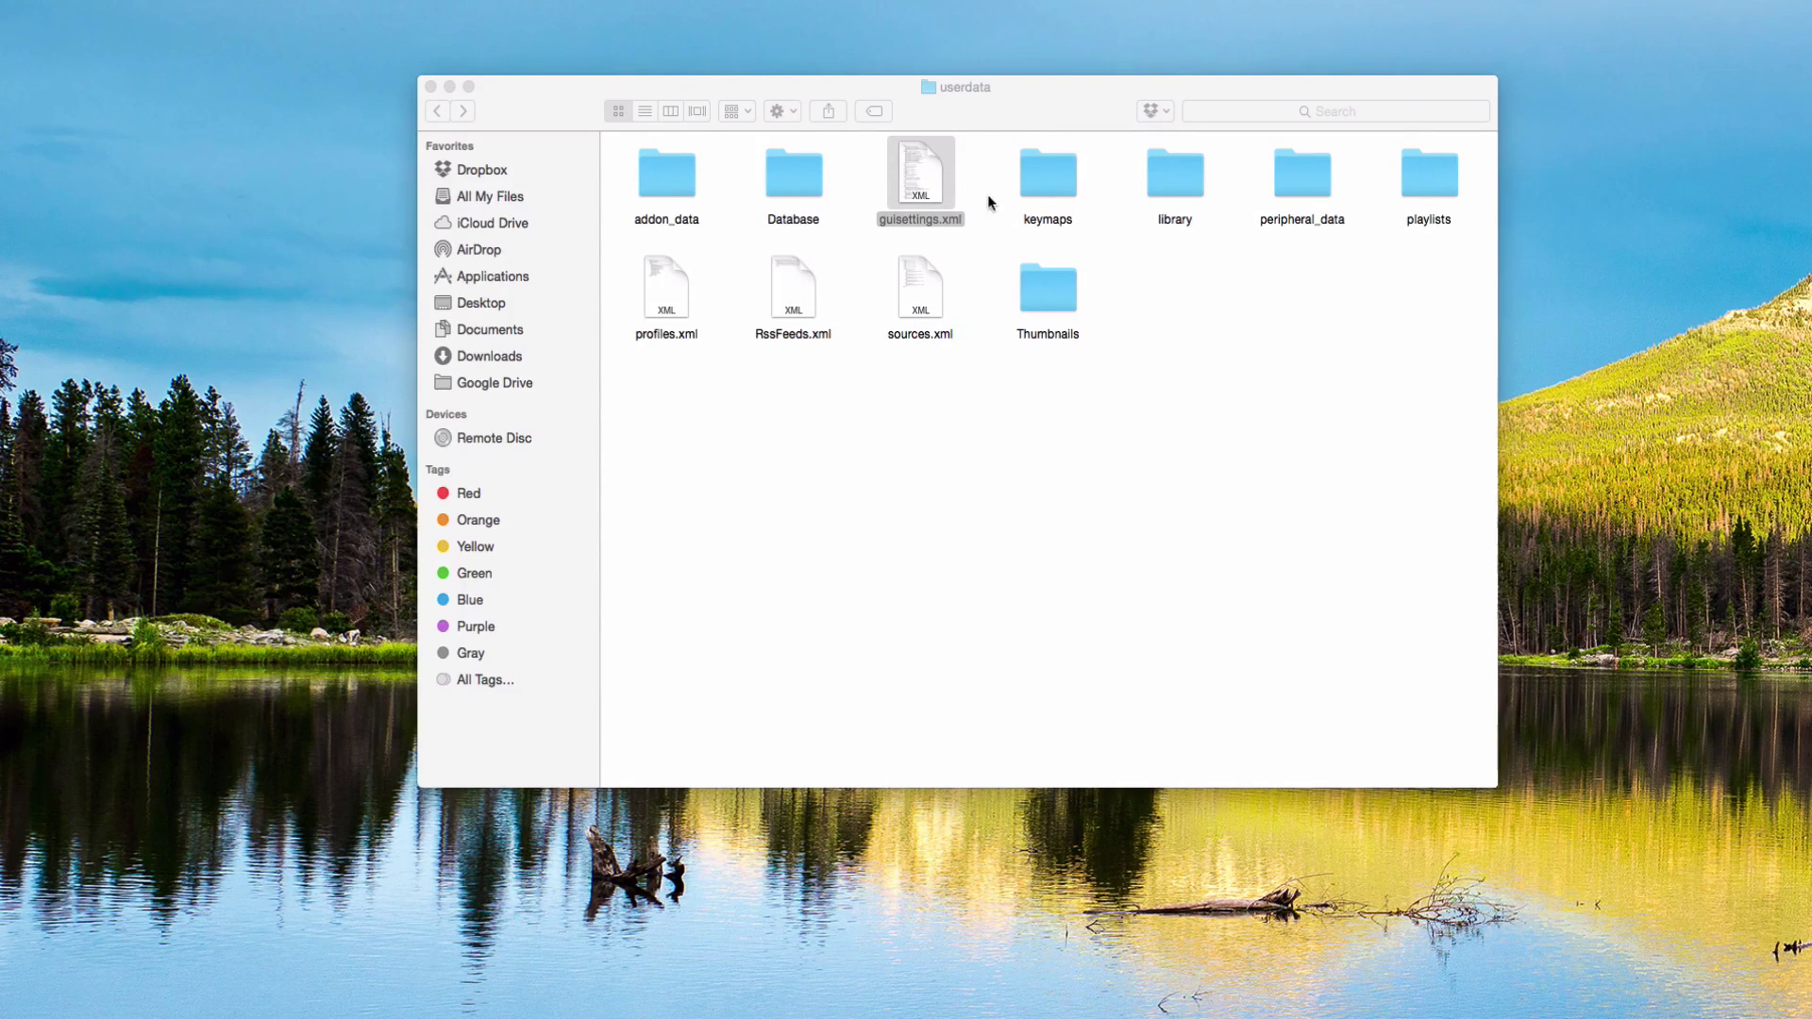
right_click(934, 171)
mouse_move(1061, 200)
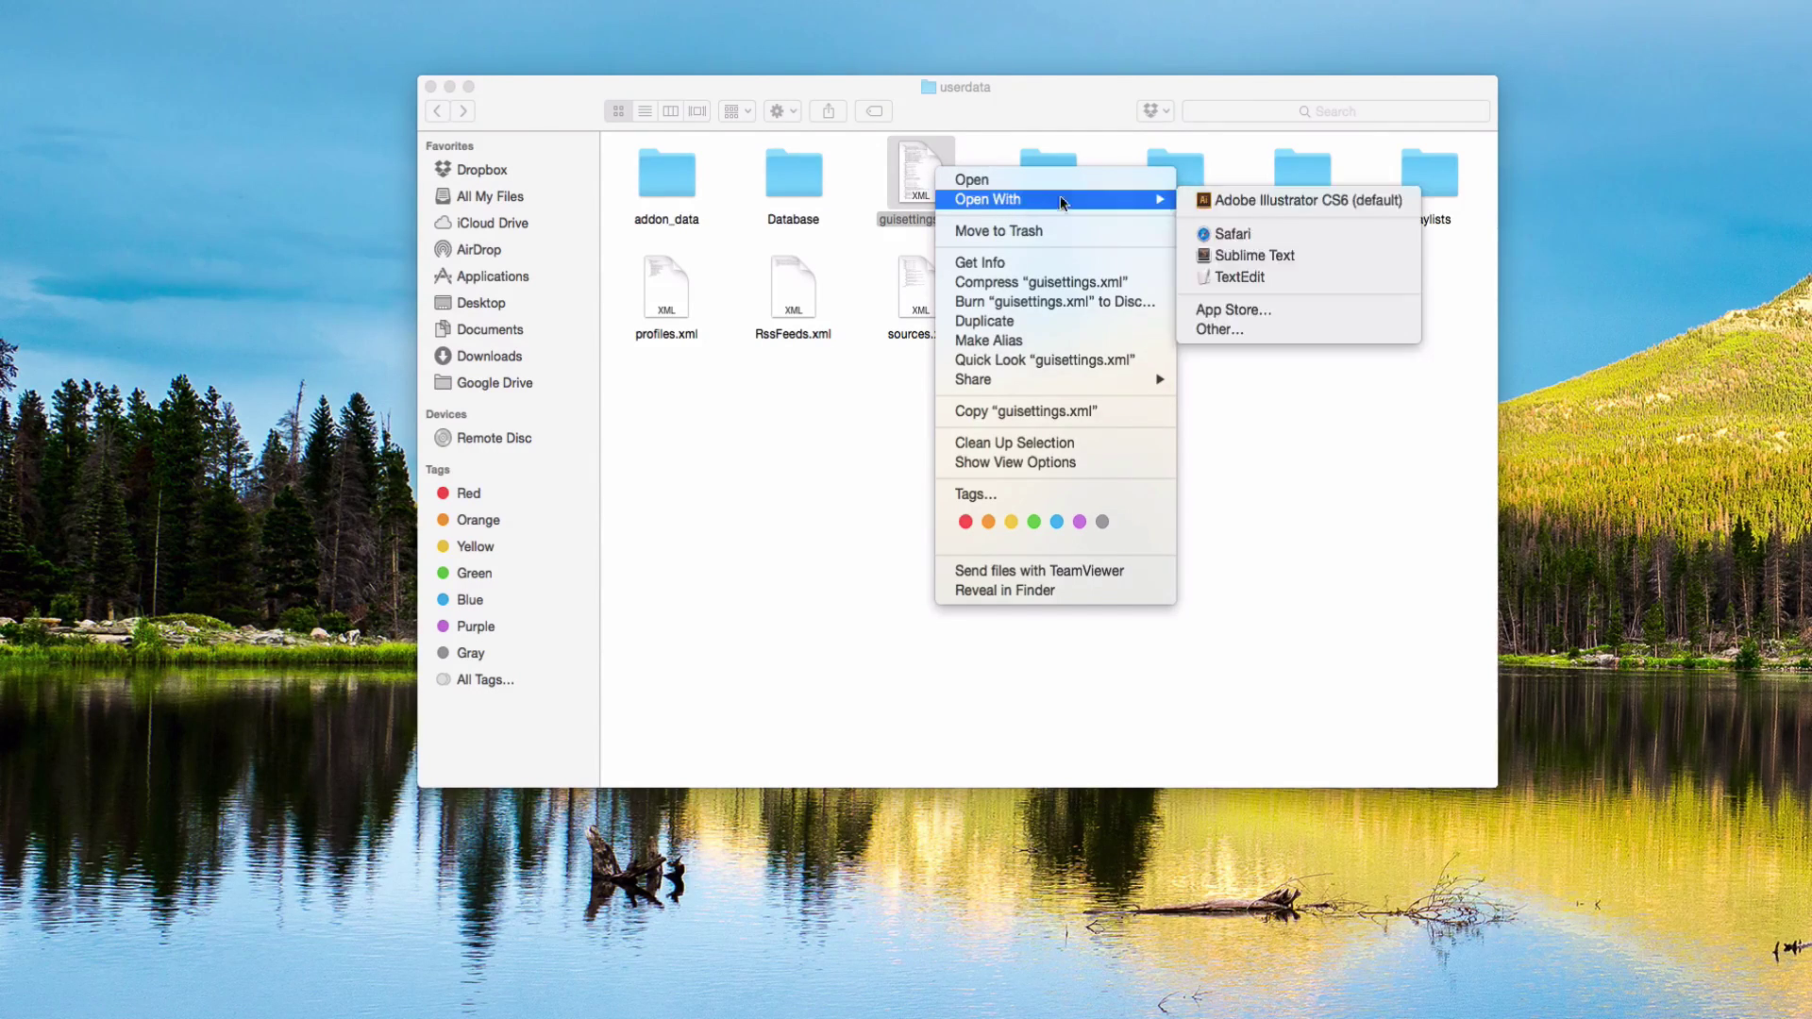
left_click(1282, 274)
left_click(167, 211)
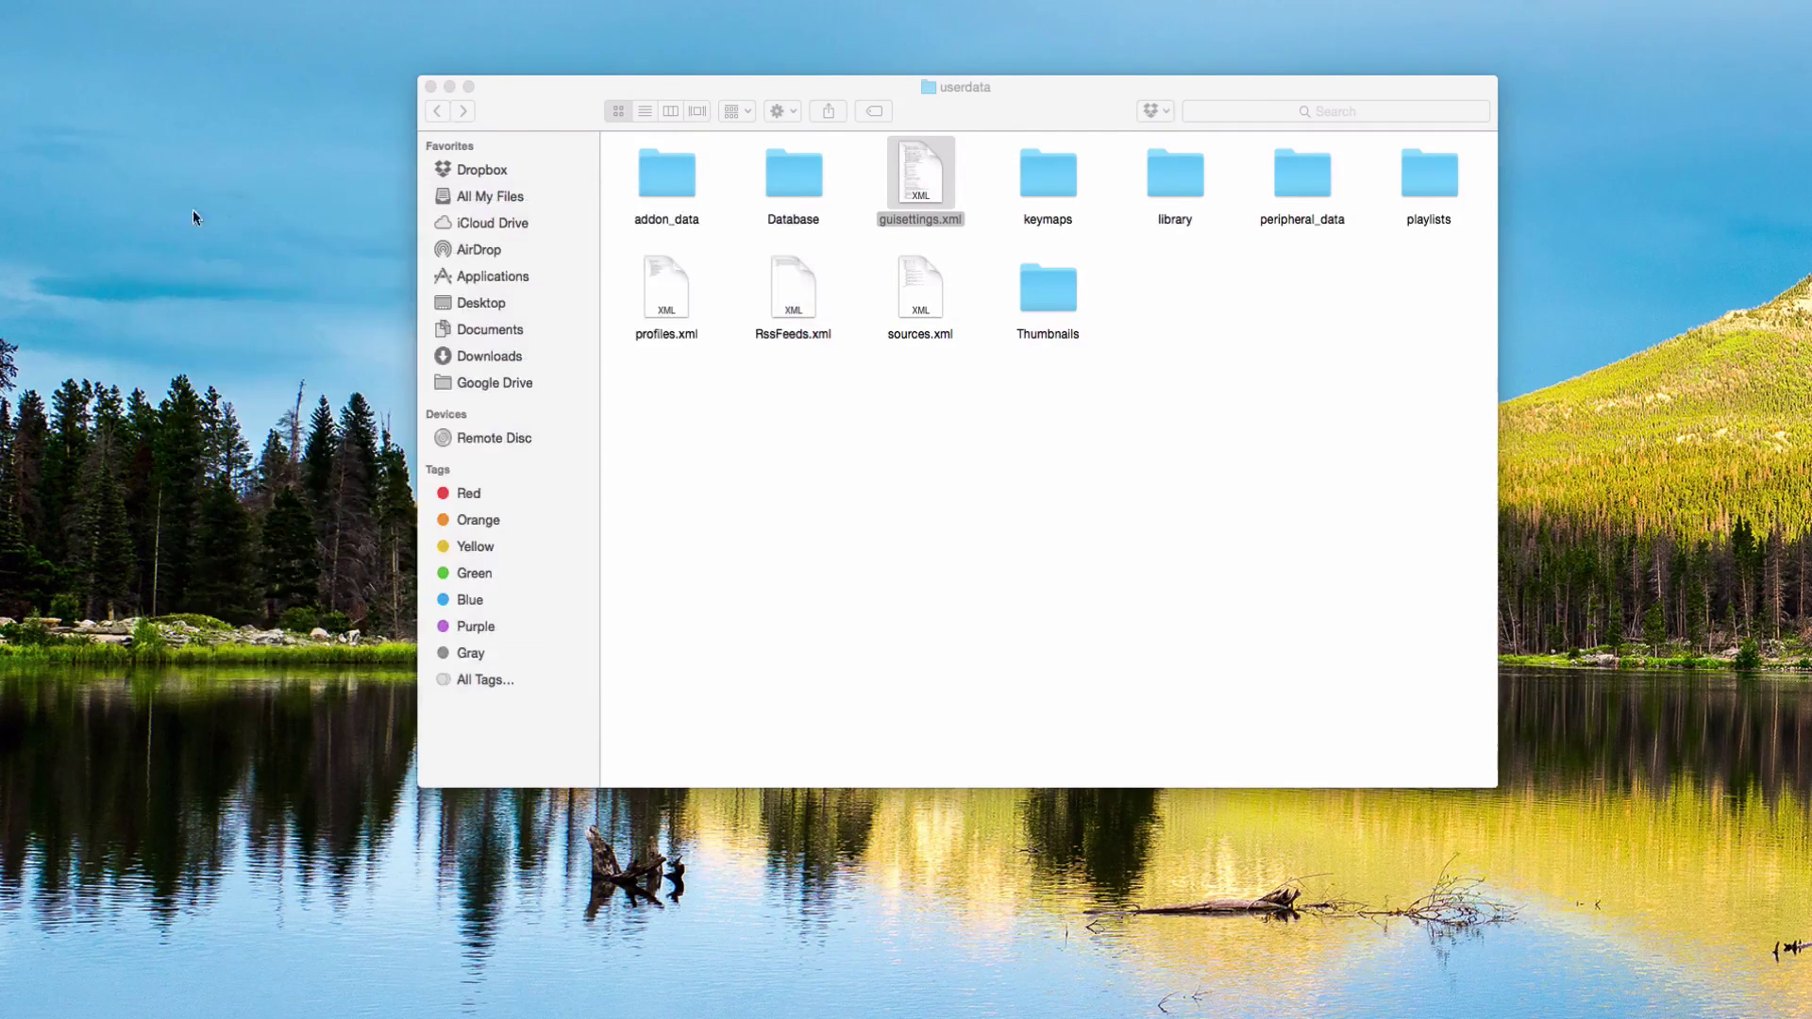
- Open guisettings.xml from the userdata folder with Sublime Text
right_click(902, 191)
mouse_move(939, 217)
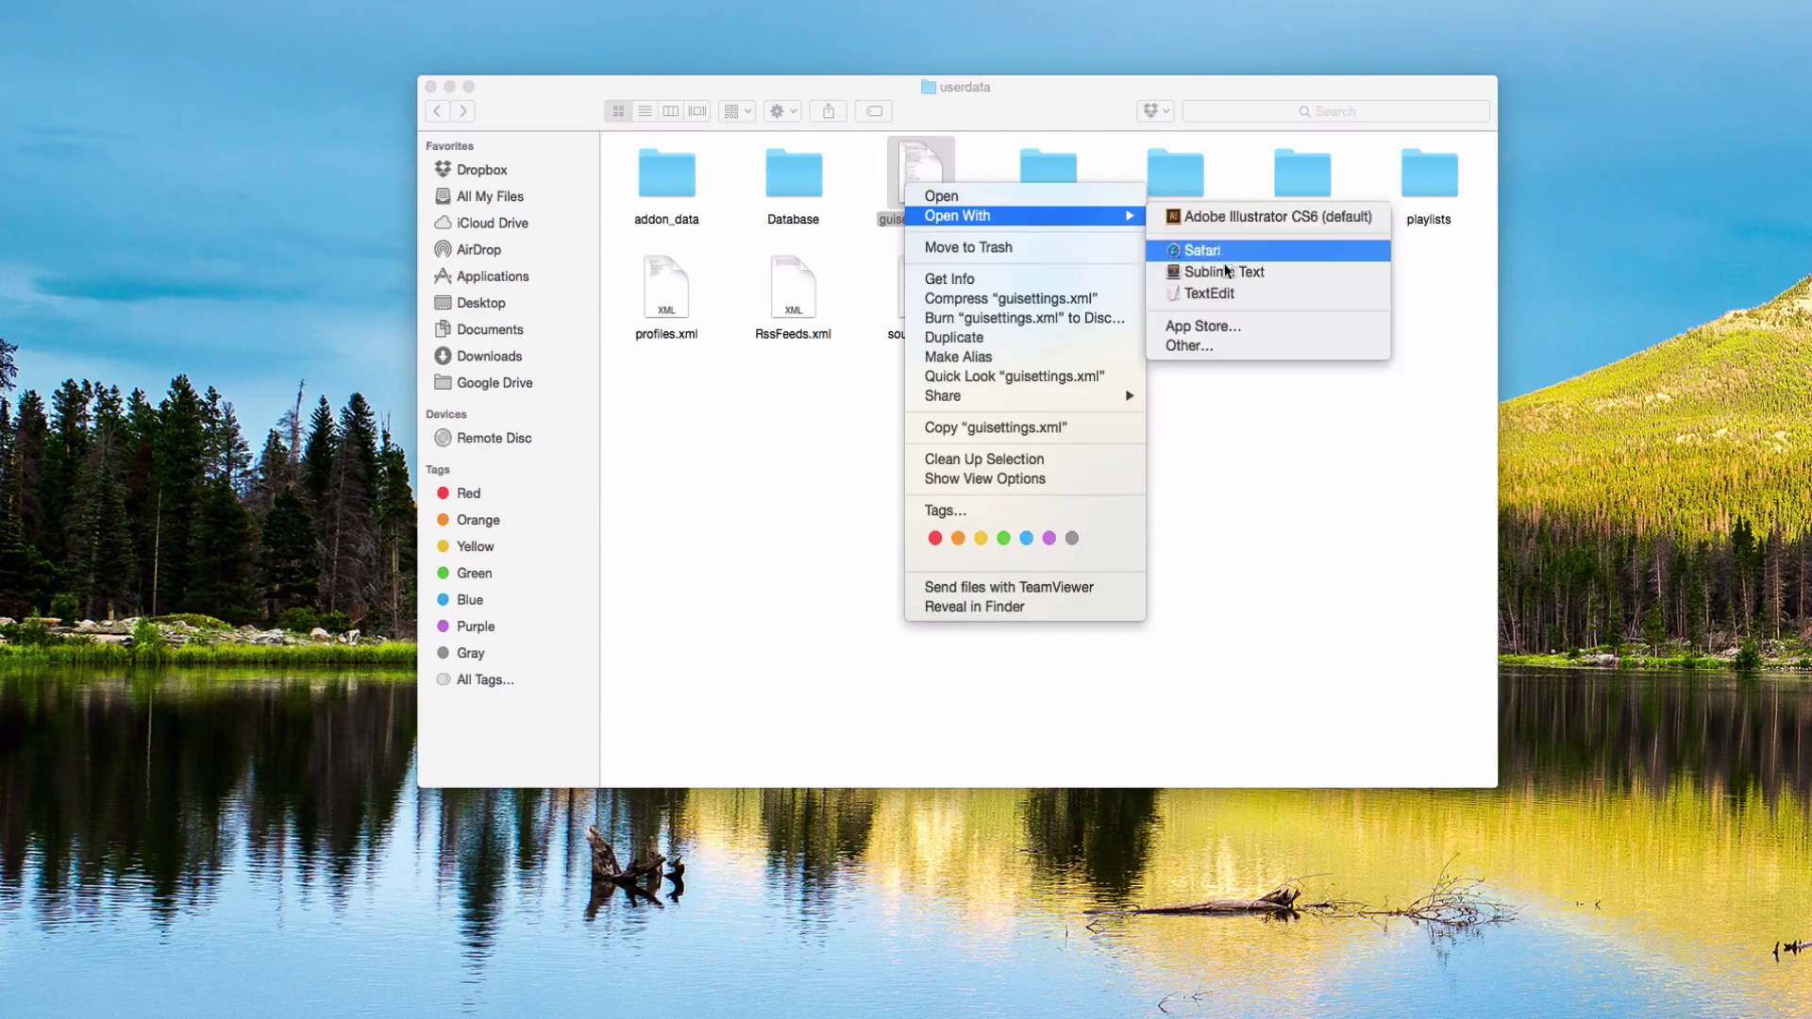
left_click(1225, 272)
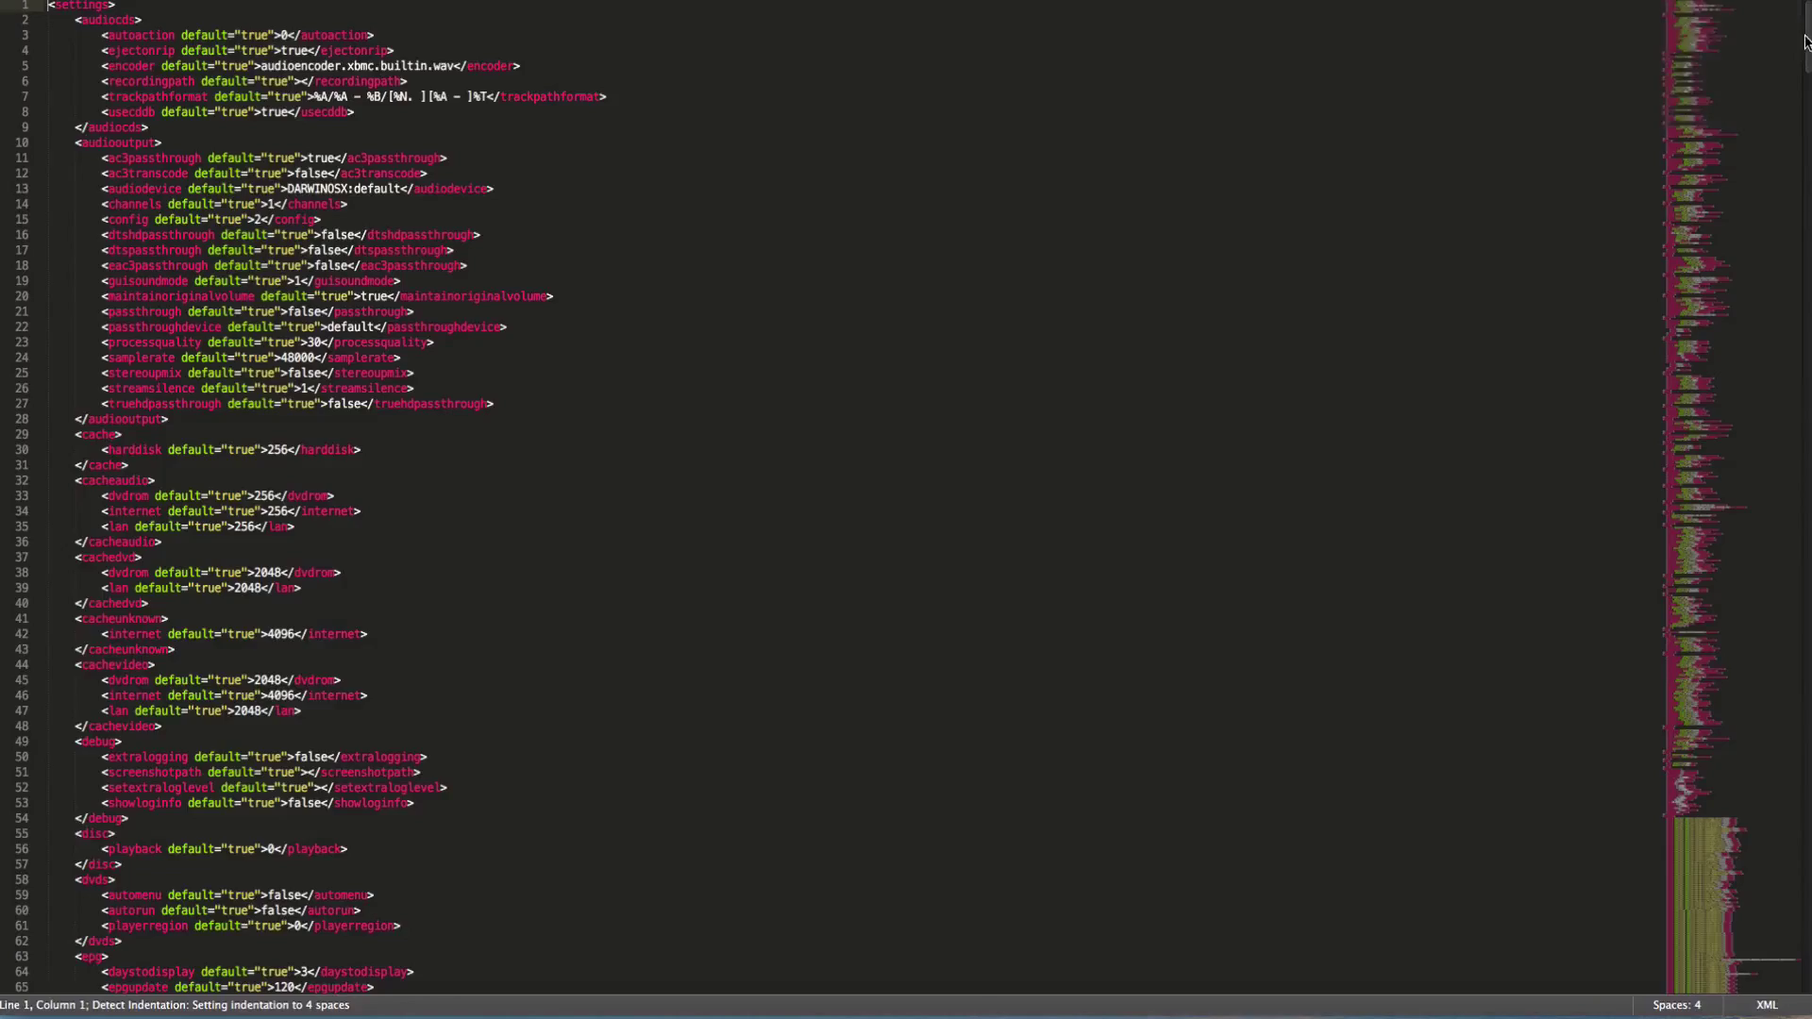
- Select every occurrence of the user-specific Library/Application Support/Kodi/ path in guisettings.xml, starting from the MovieHomeItem.MultiFanart setting, and review the matching lines
left_click_drag(1807, 37, 1771, 663)
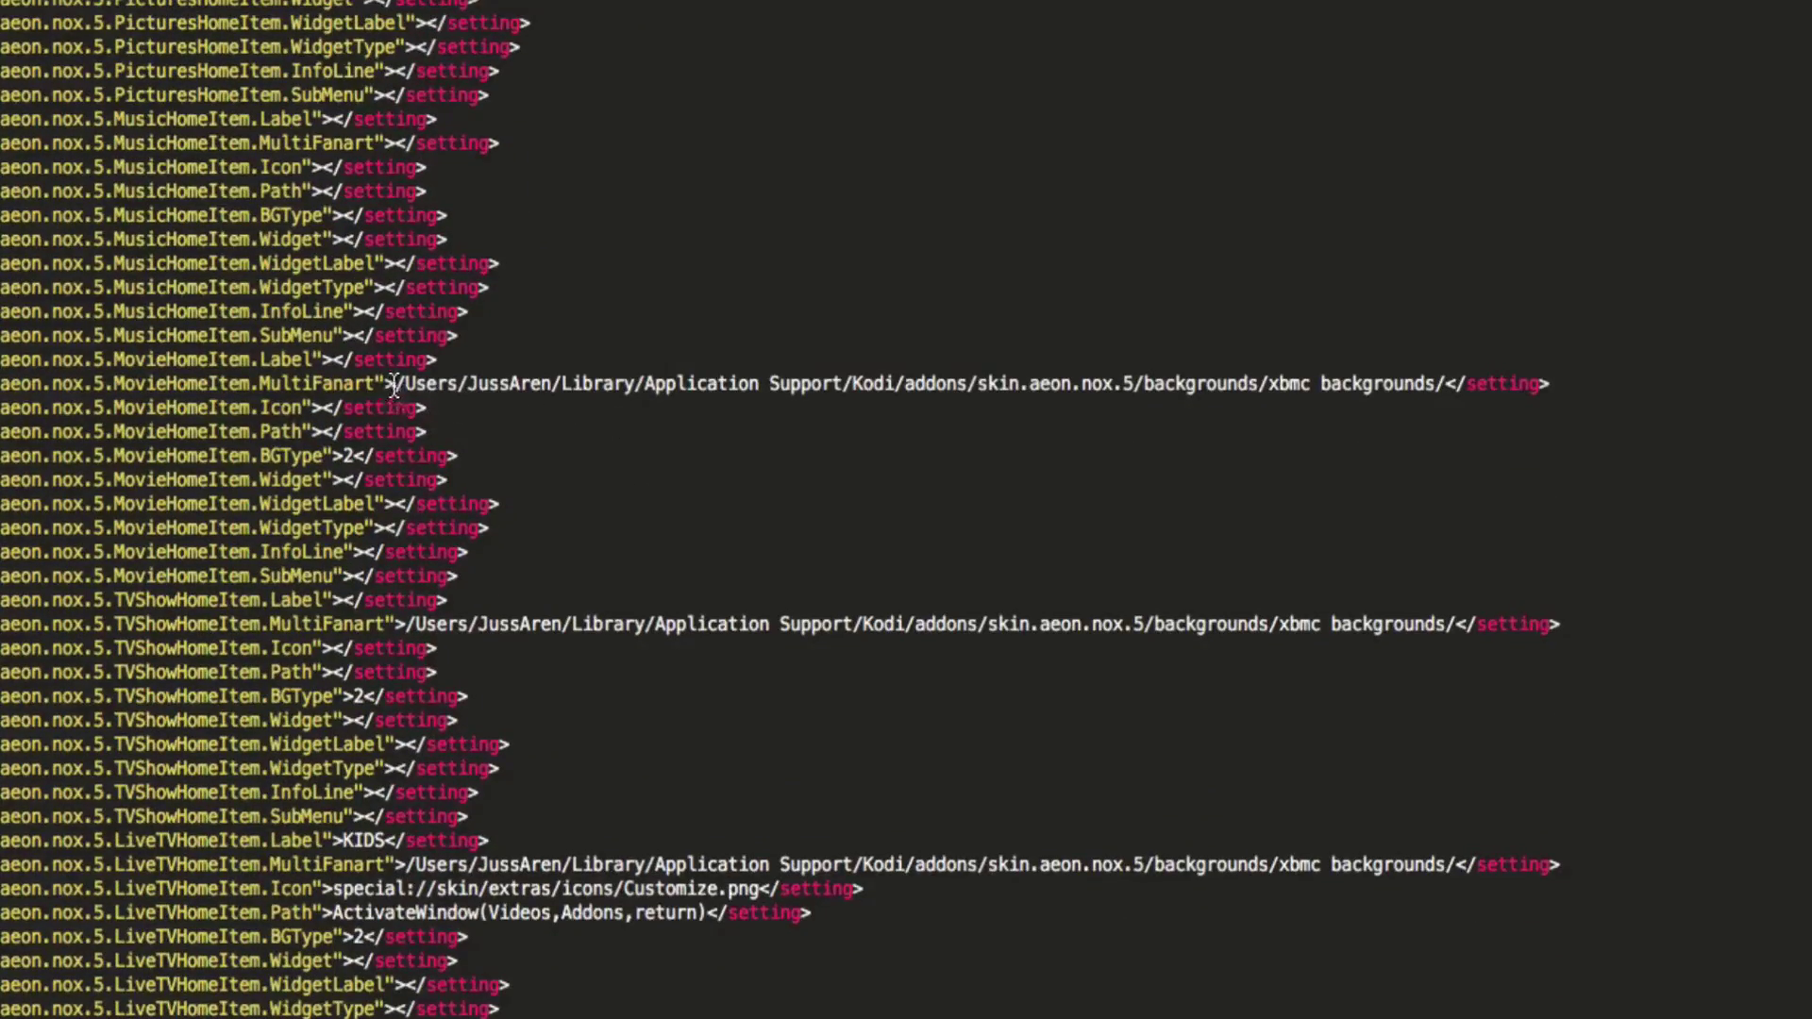
left_click_drag(396, 383, 902, 371)
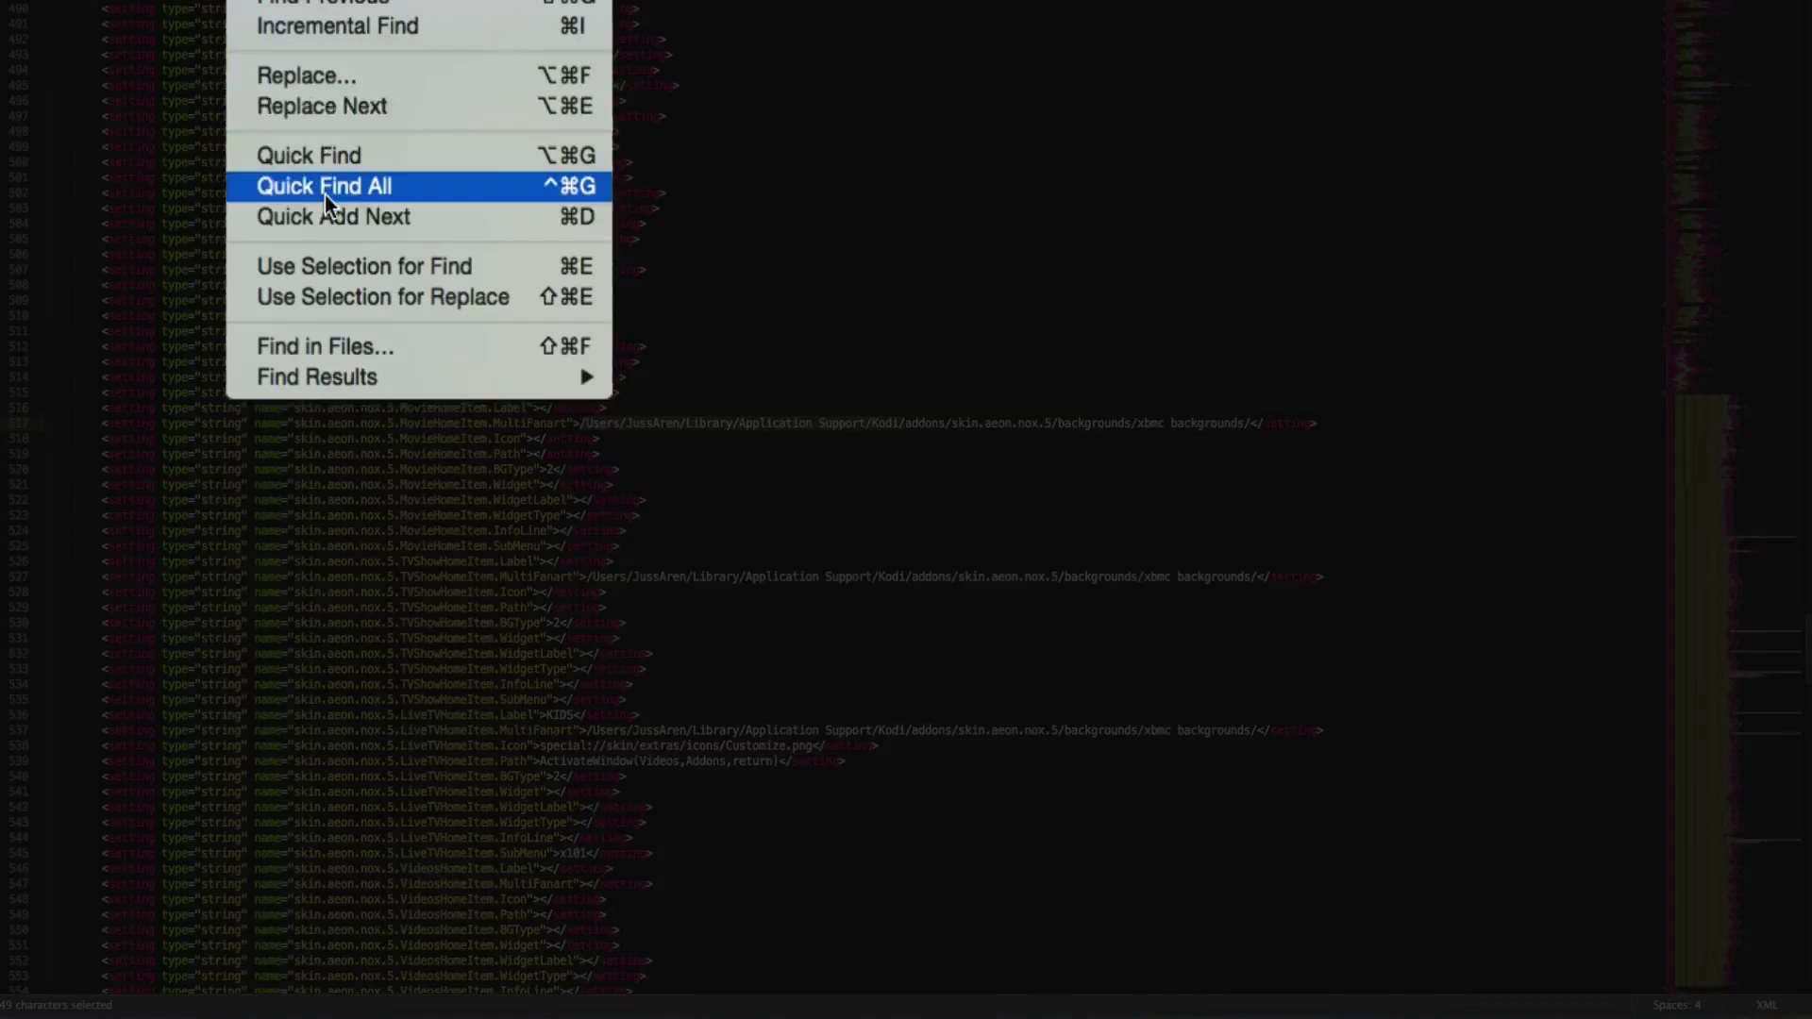
left_click(324, 190)
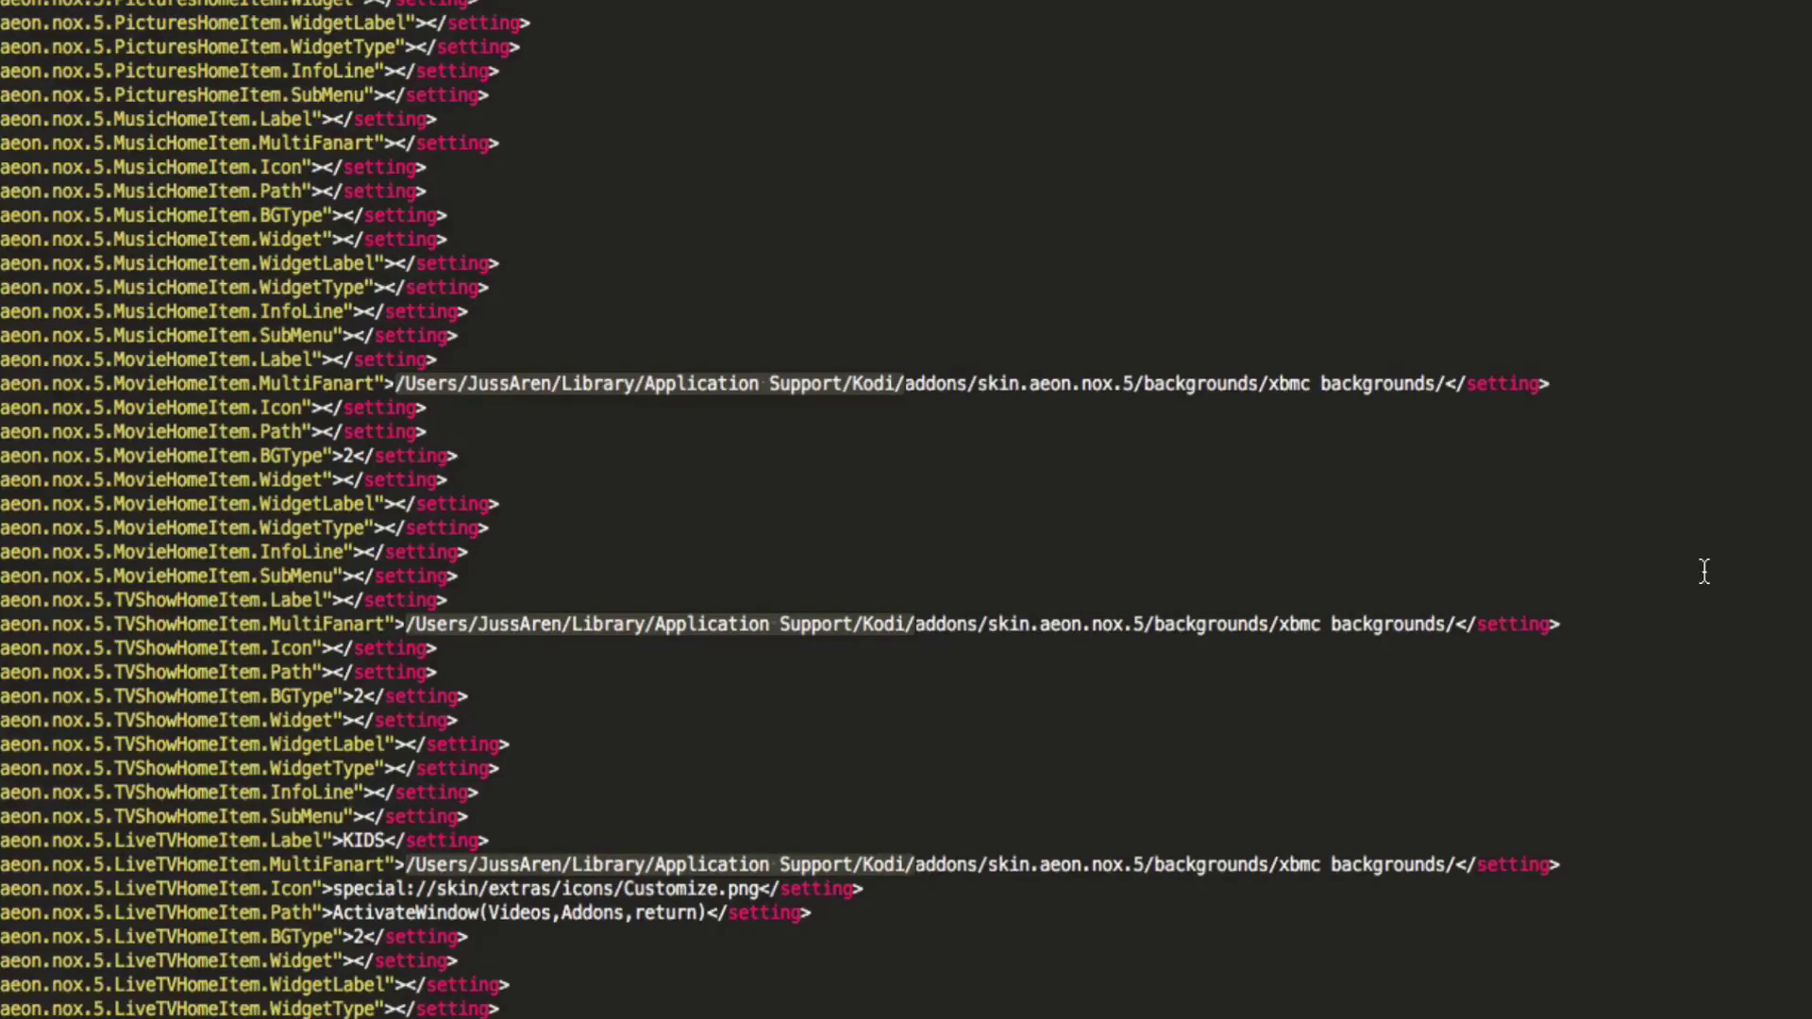
scroll(1751, 619, "down", 7)
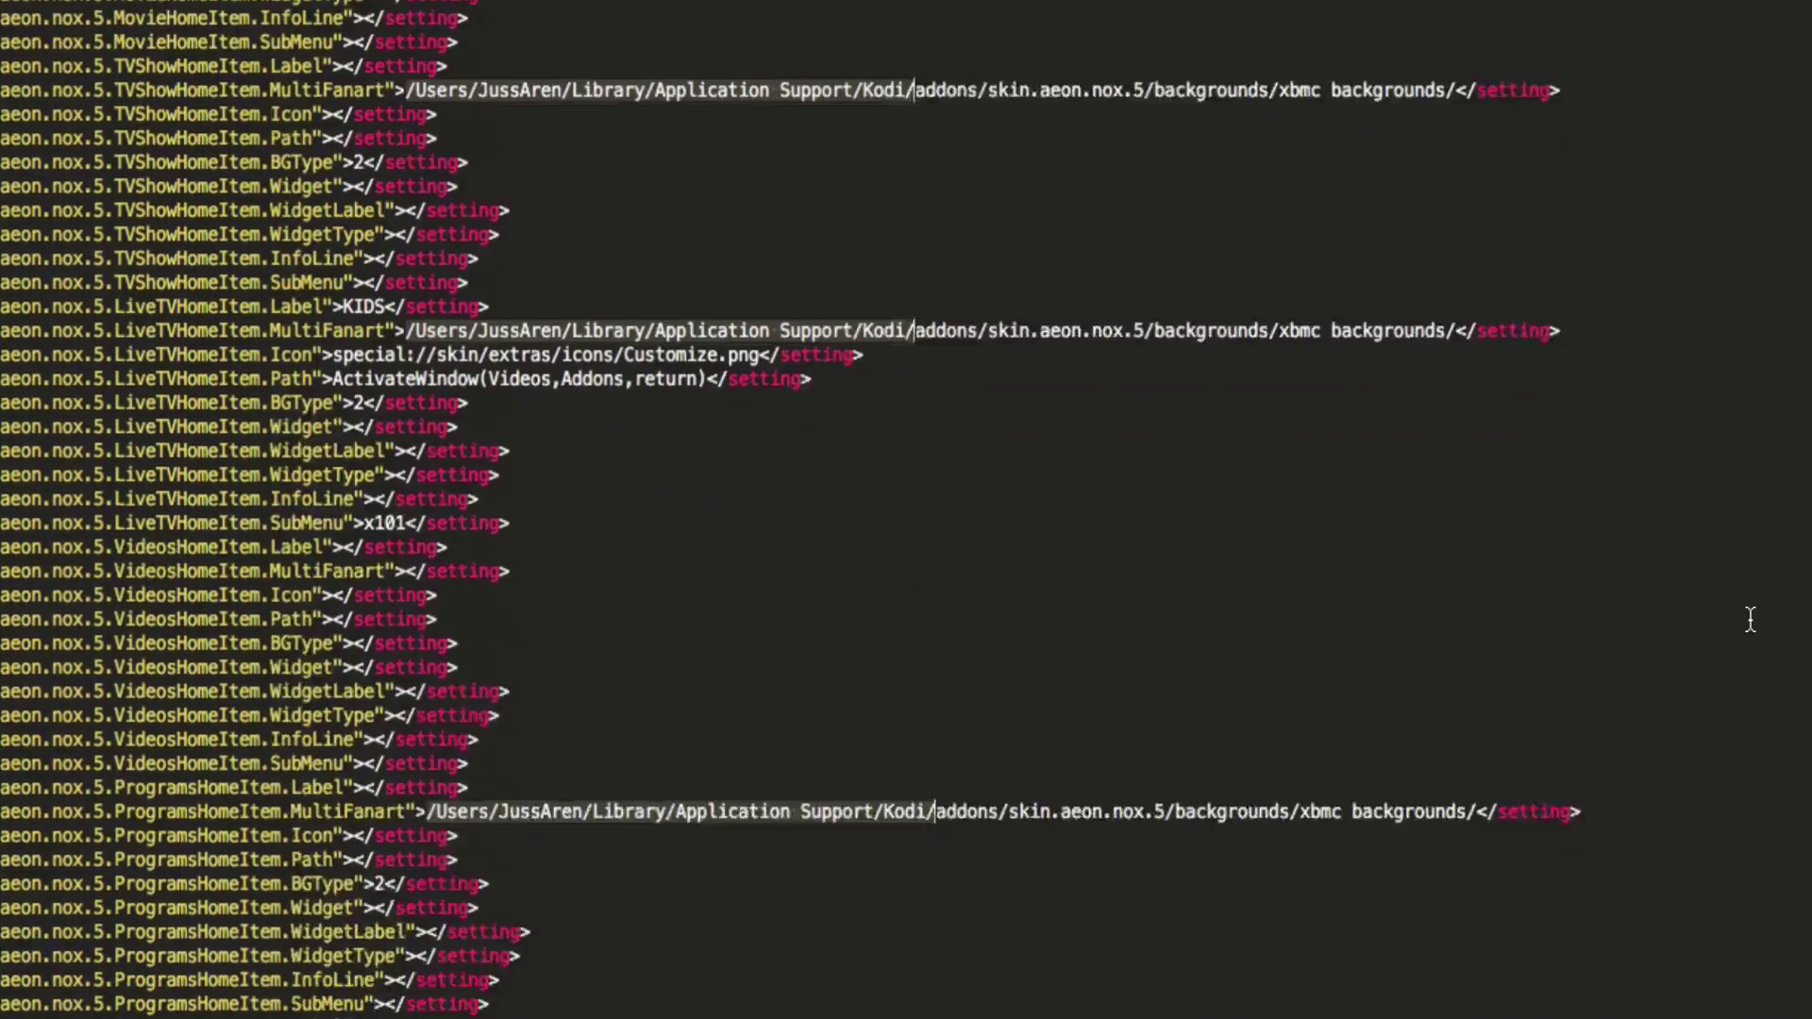
scroll(1589, 833, "down", 10)
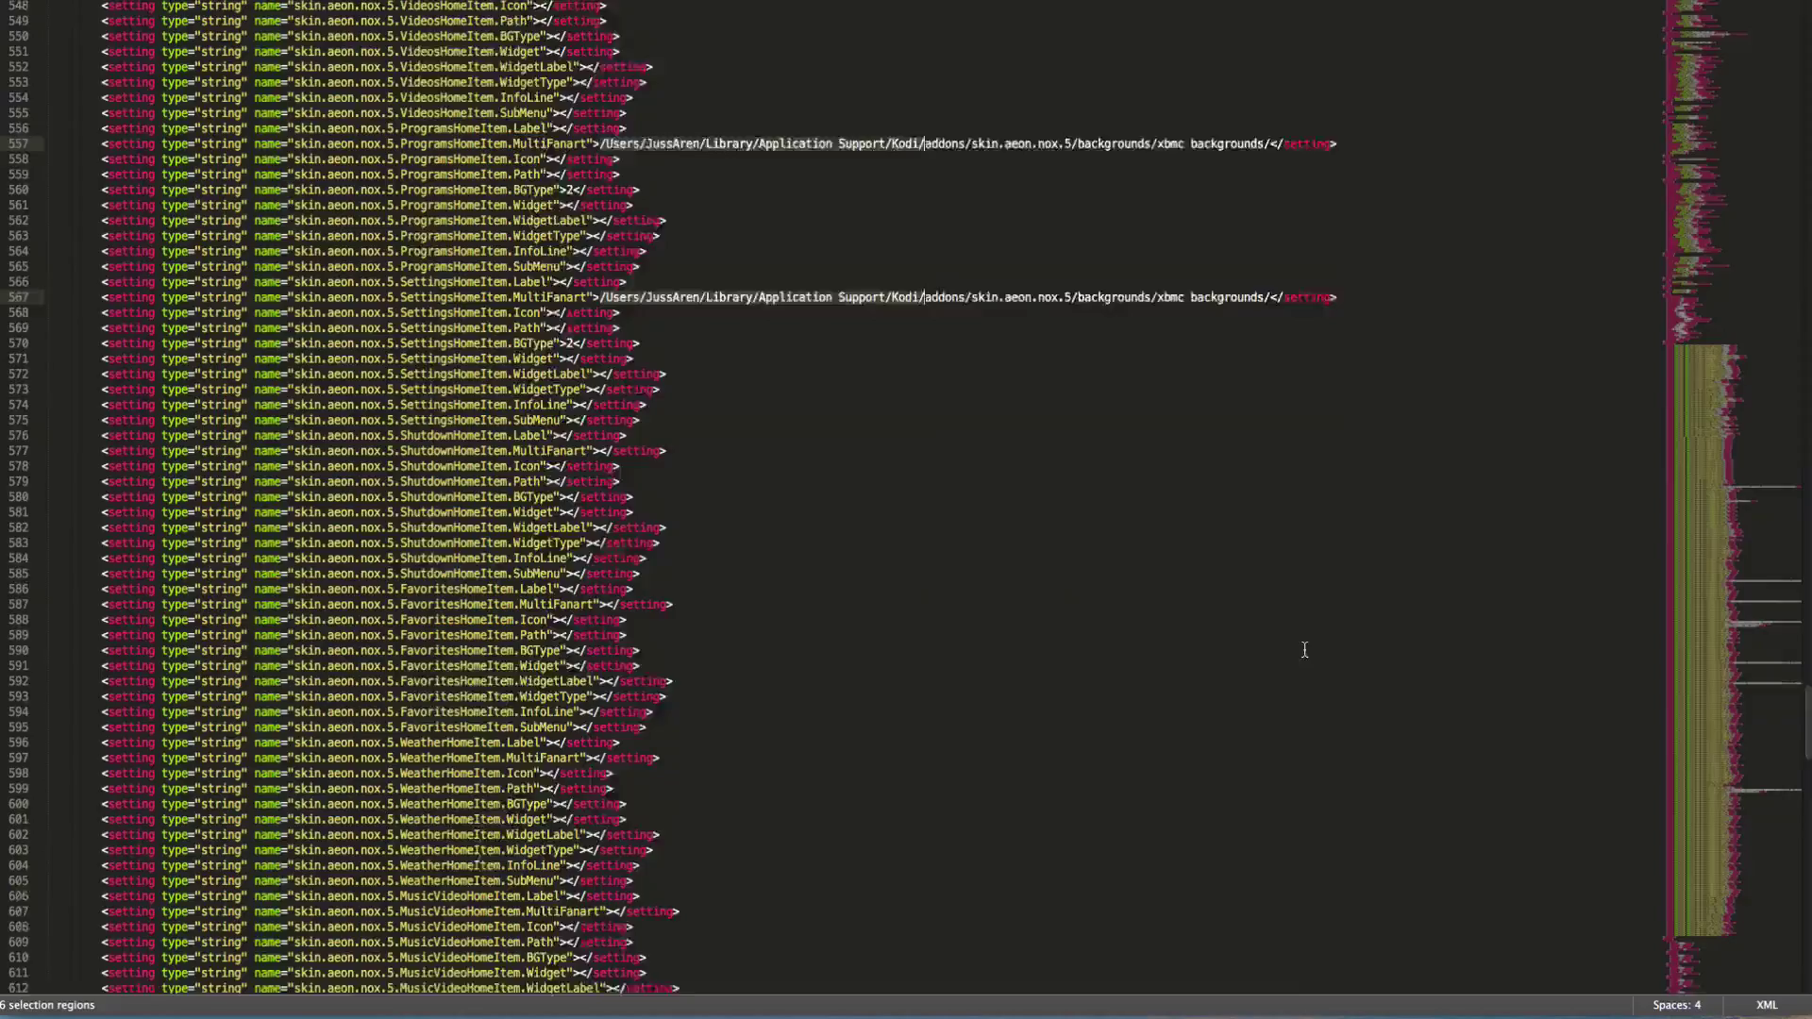
scroll(946, 415, "up", 10)
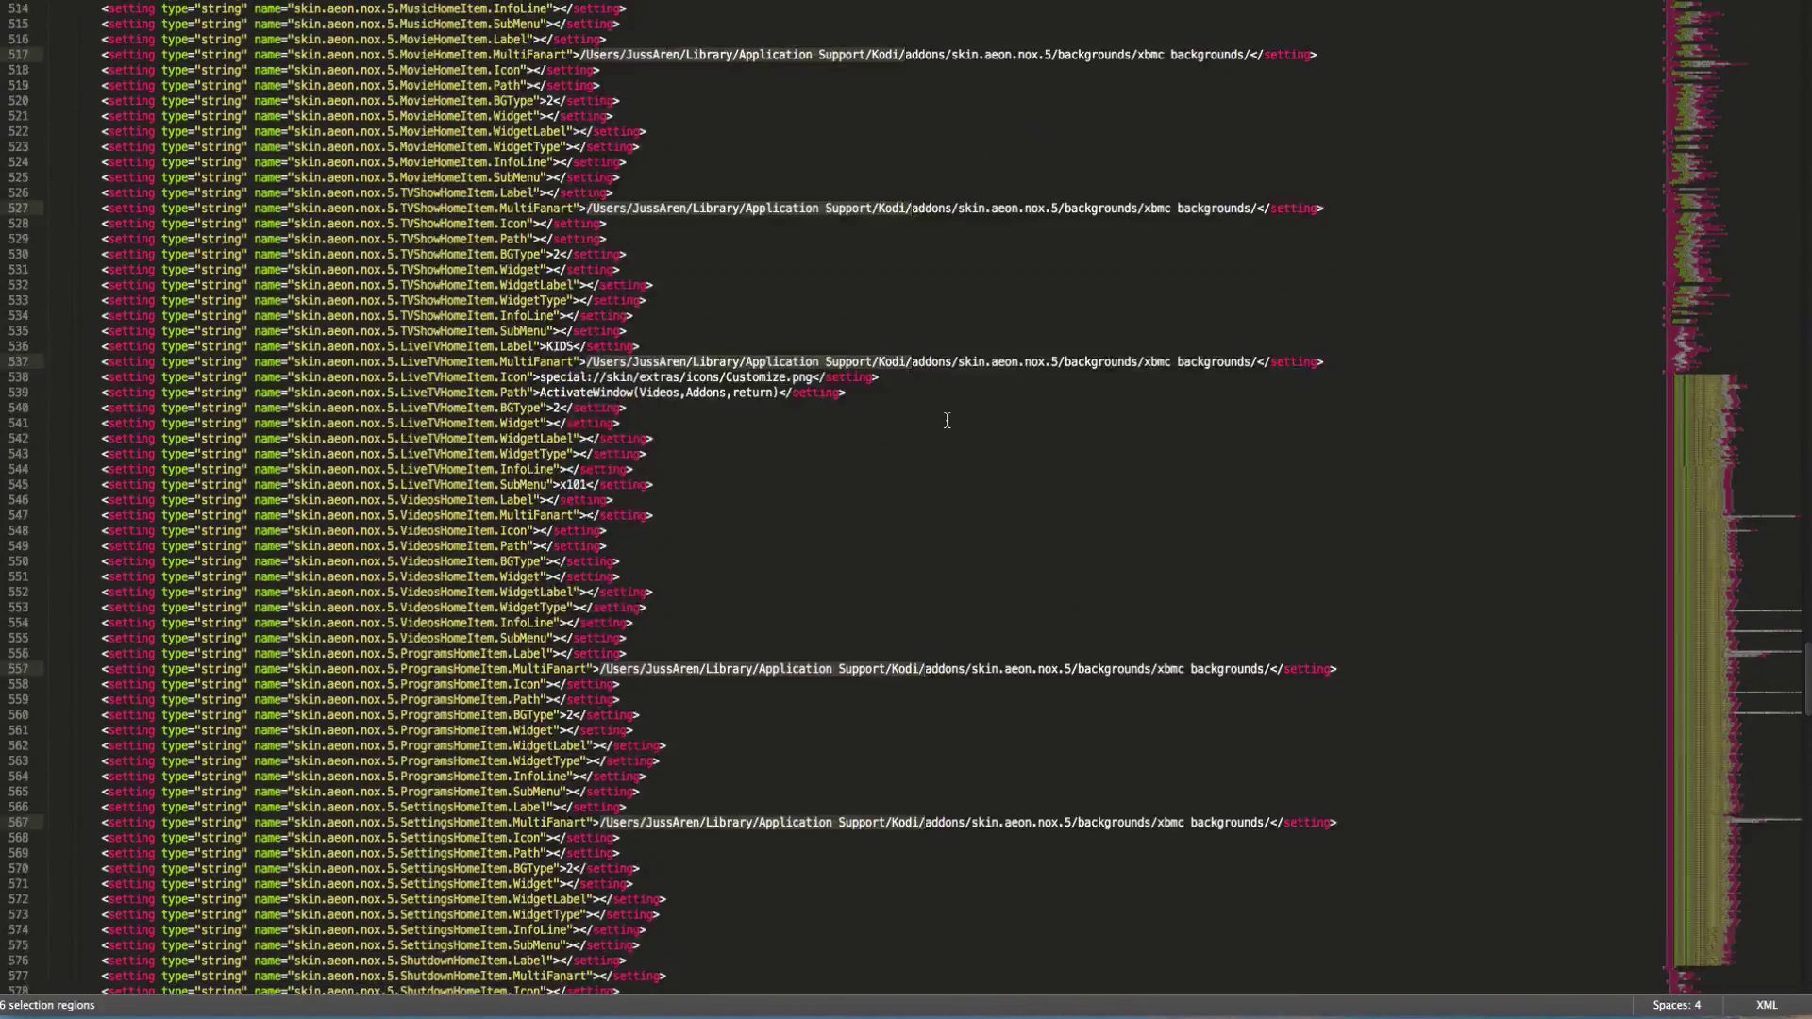
left_click_drag(1805, 681, 1808, 639)
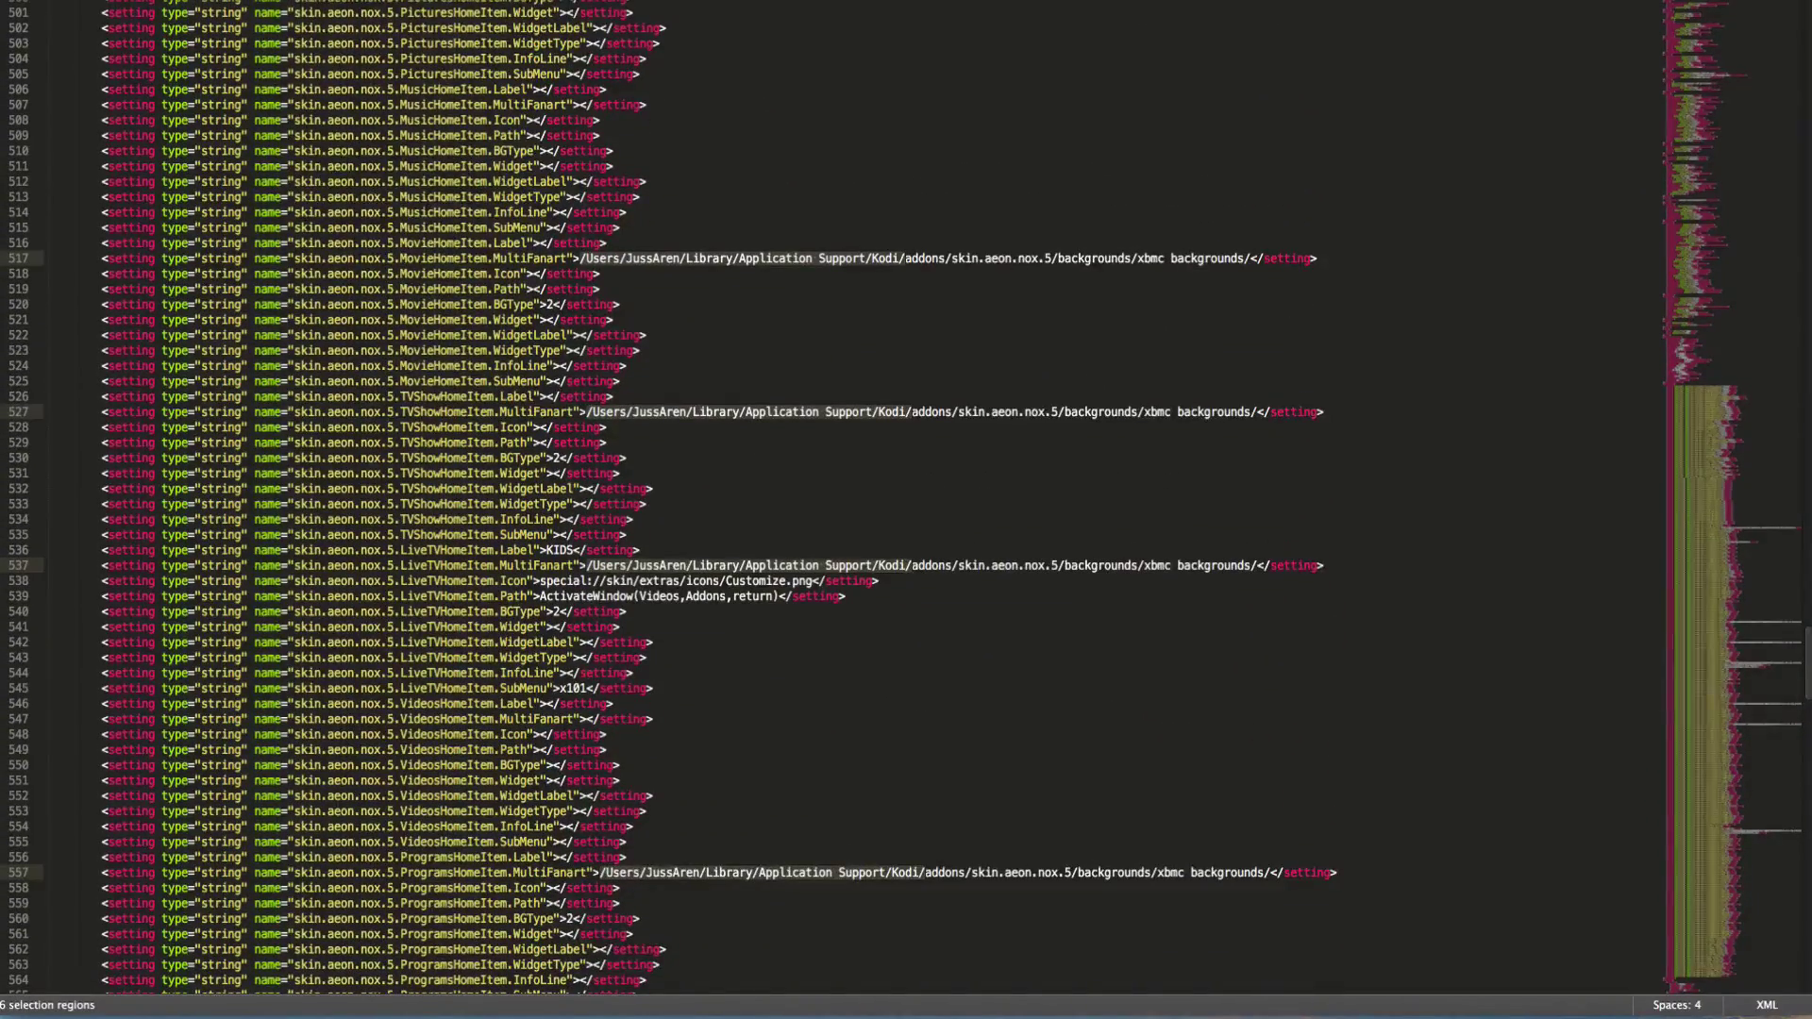
- Replace all occurrences of the user-specific Kodi path in guisettings.xml with special://home/ and clear the multiple selection
left_click(311, 2)
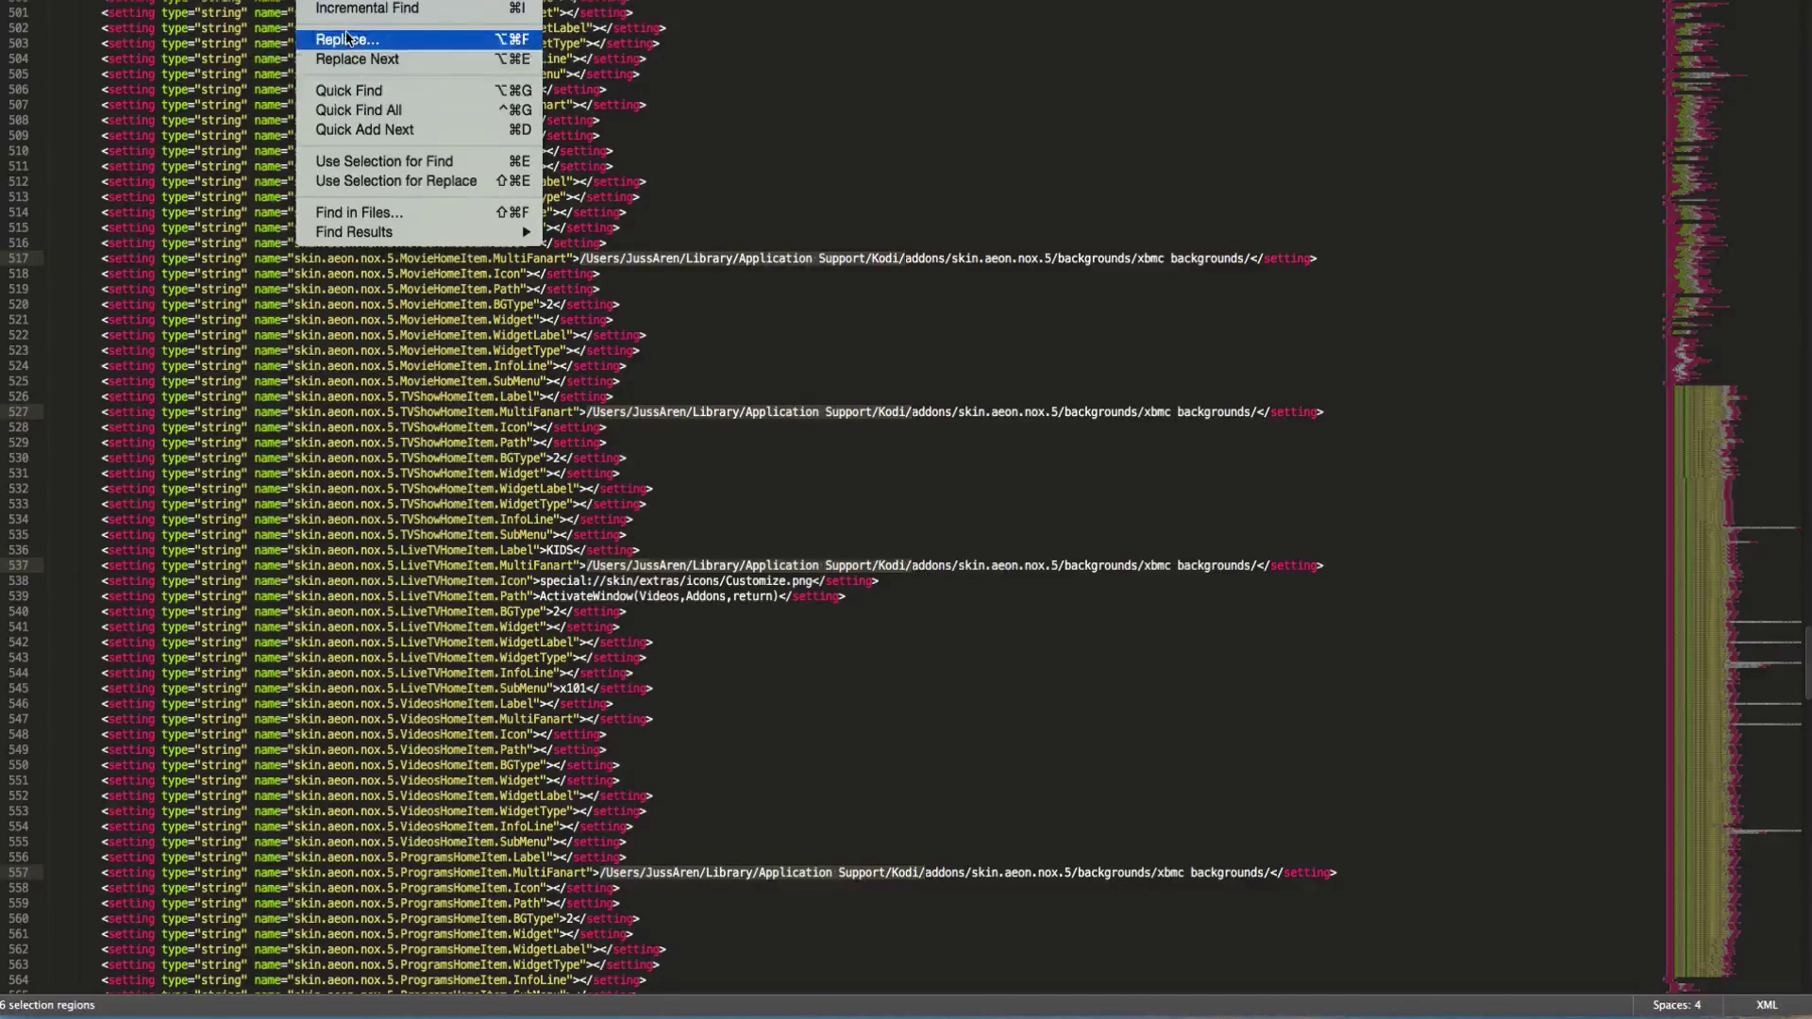
left_click(347, 37)
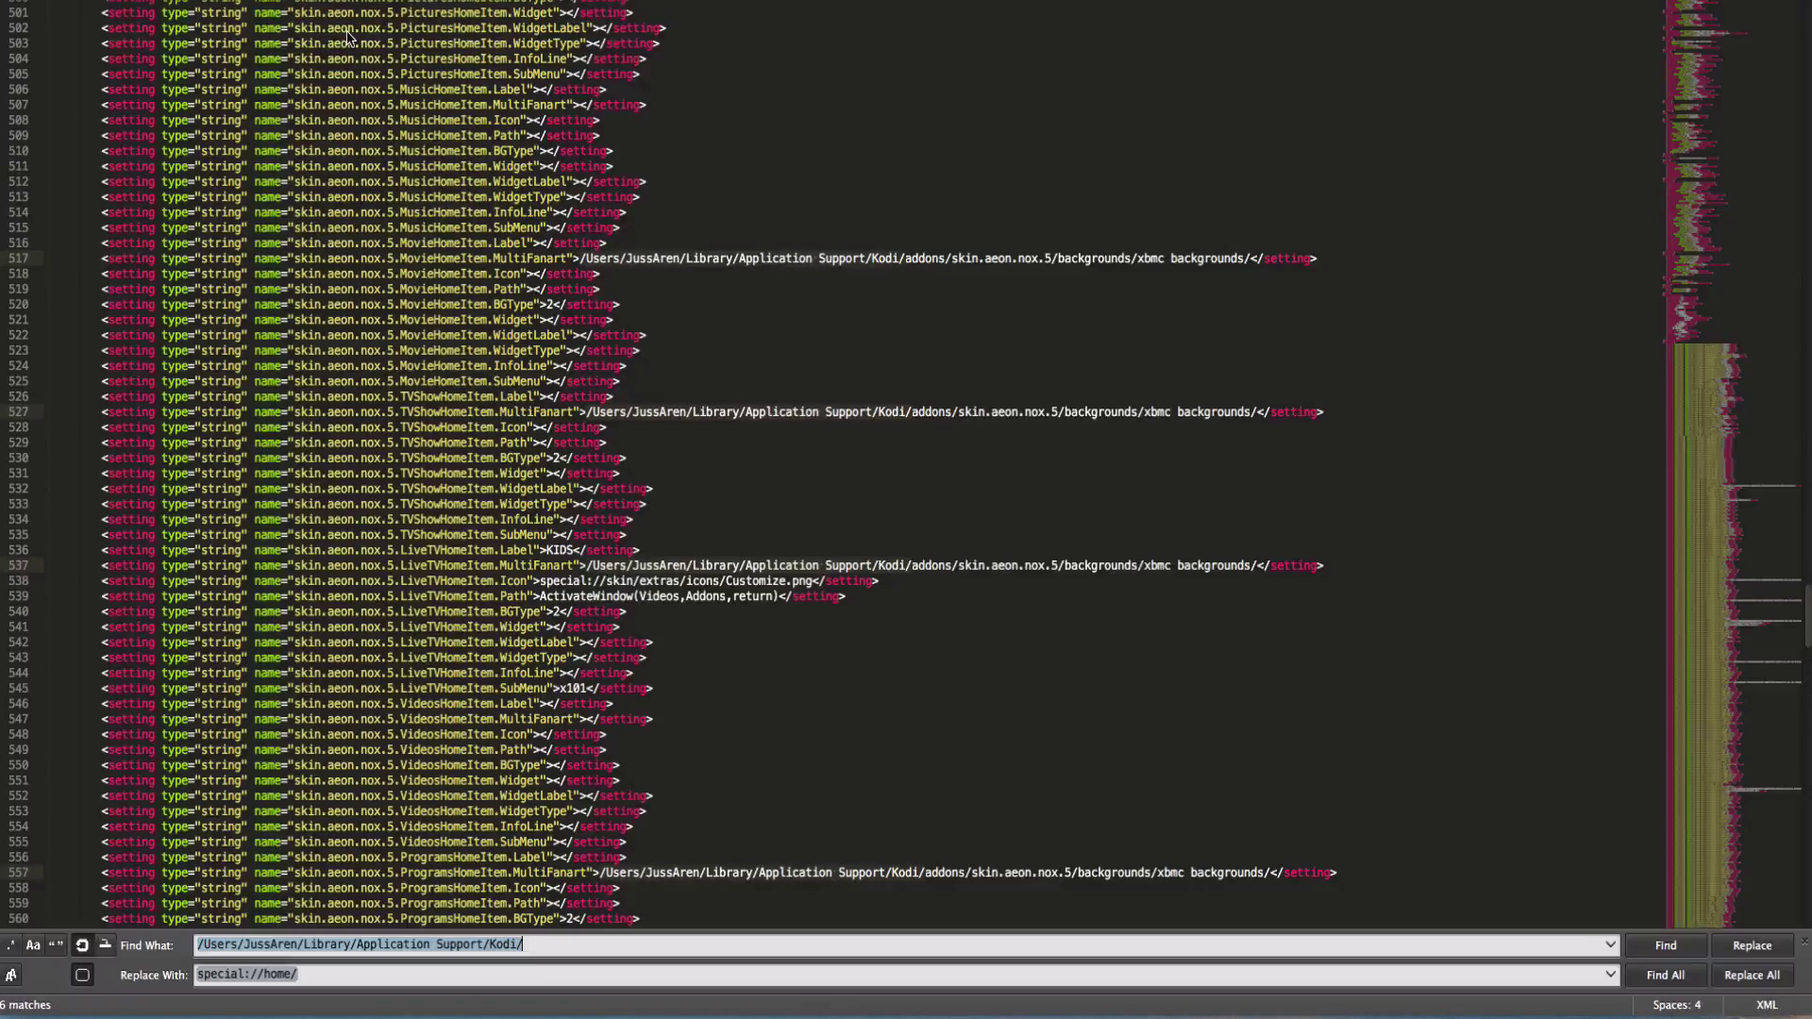
left_click(359, 973)
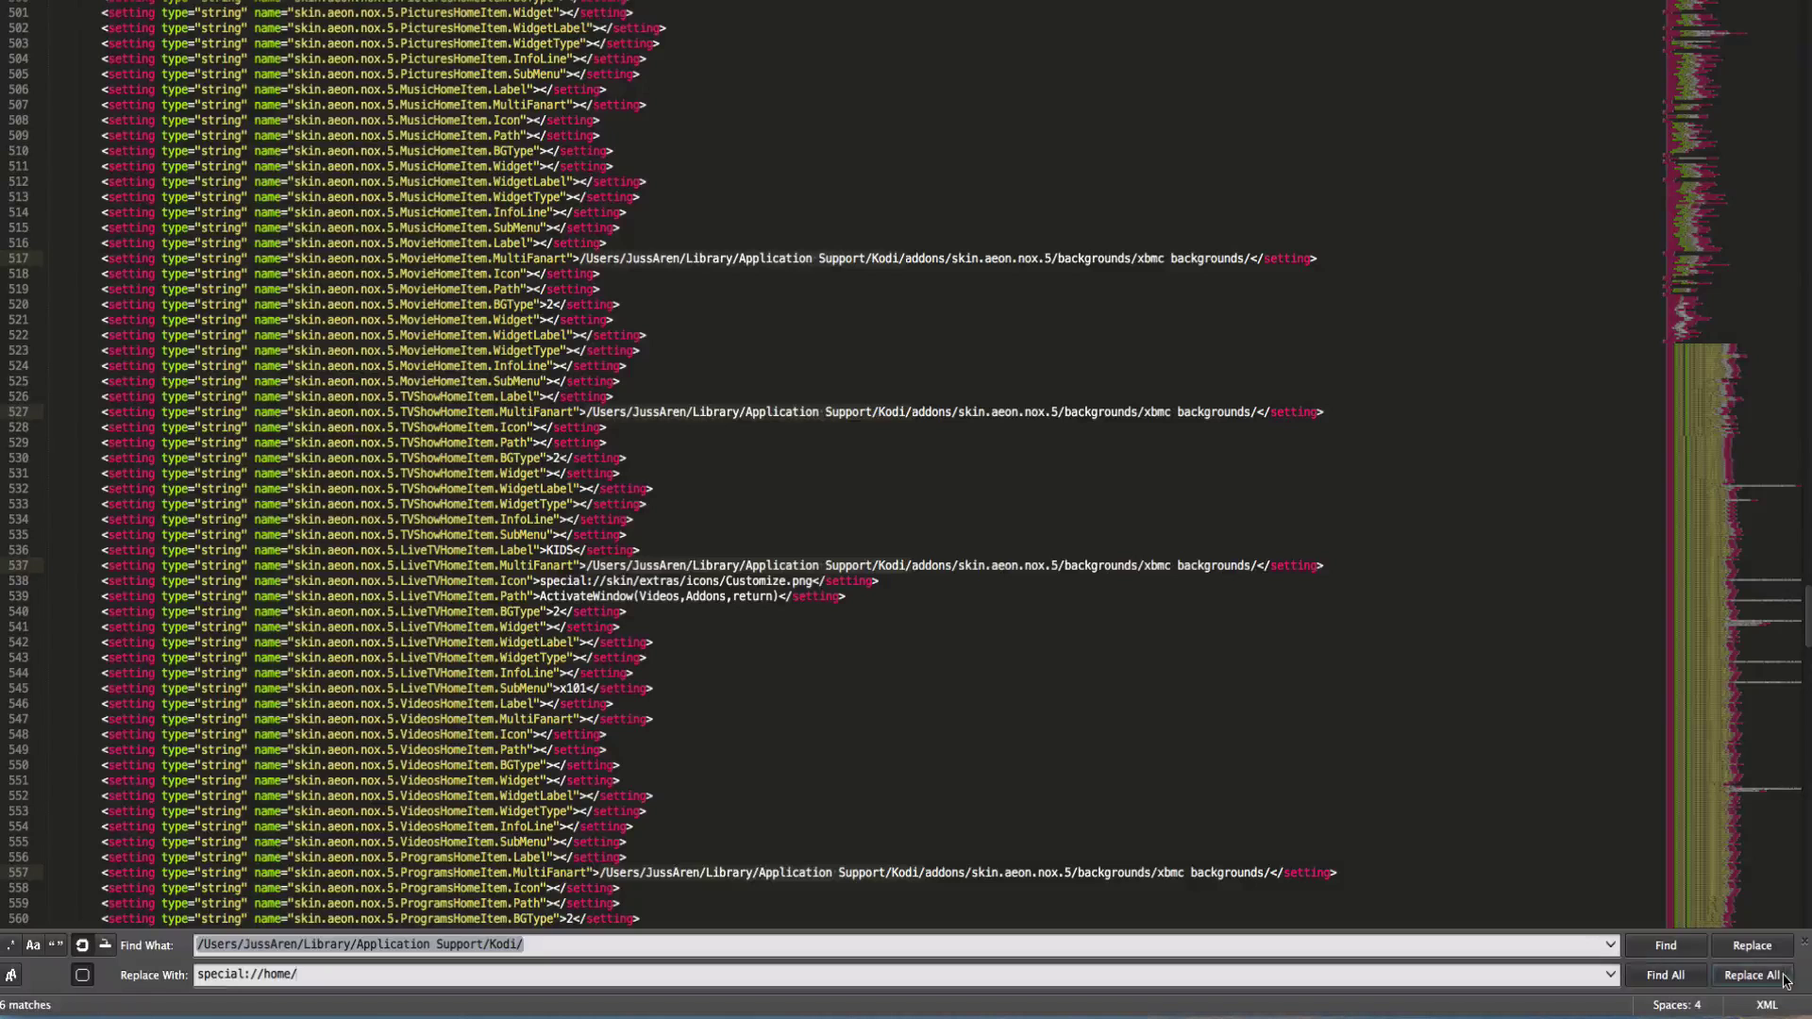
left_click(1782, 976)
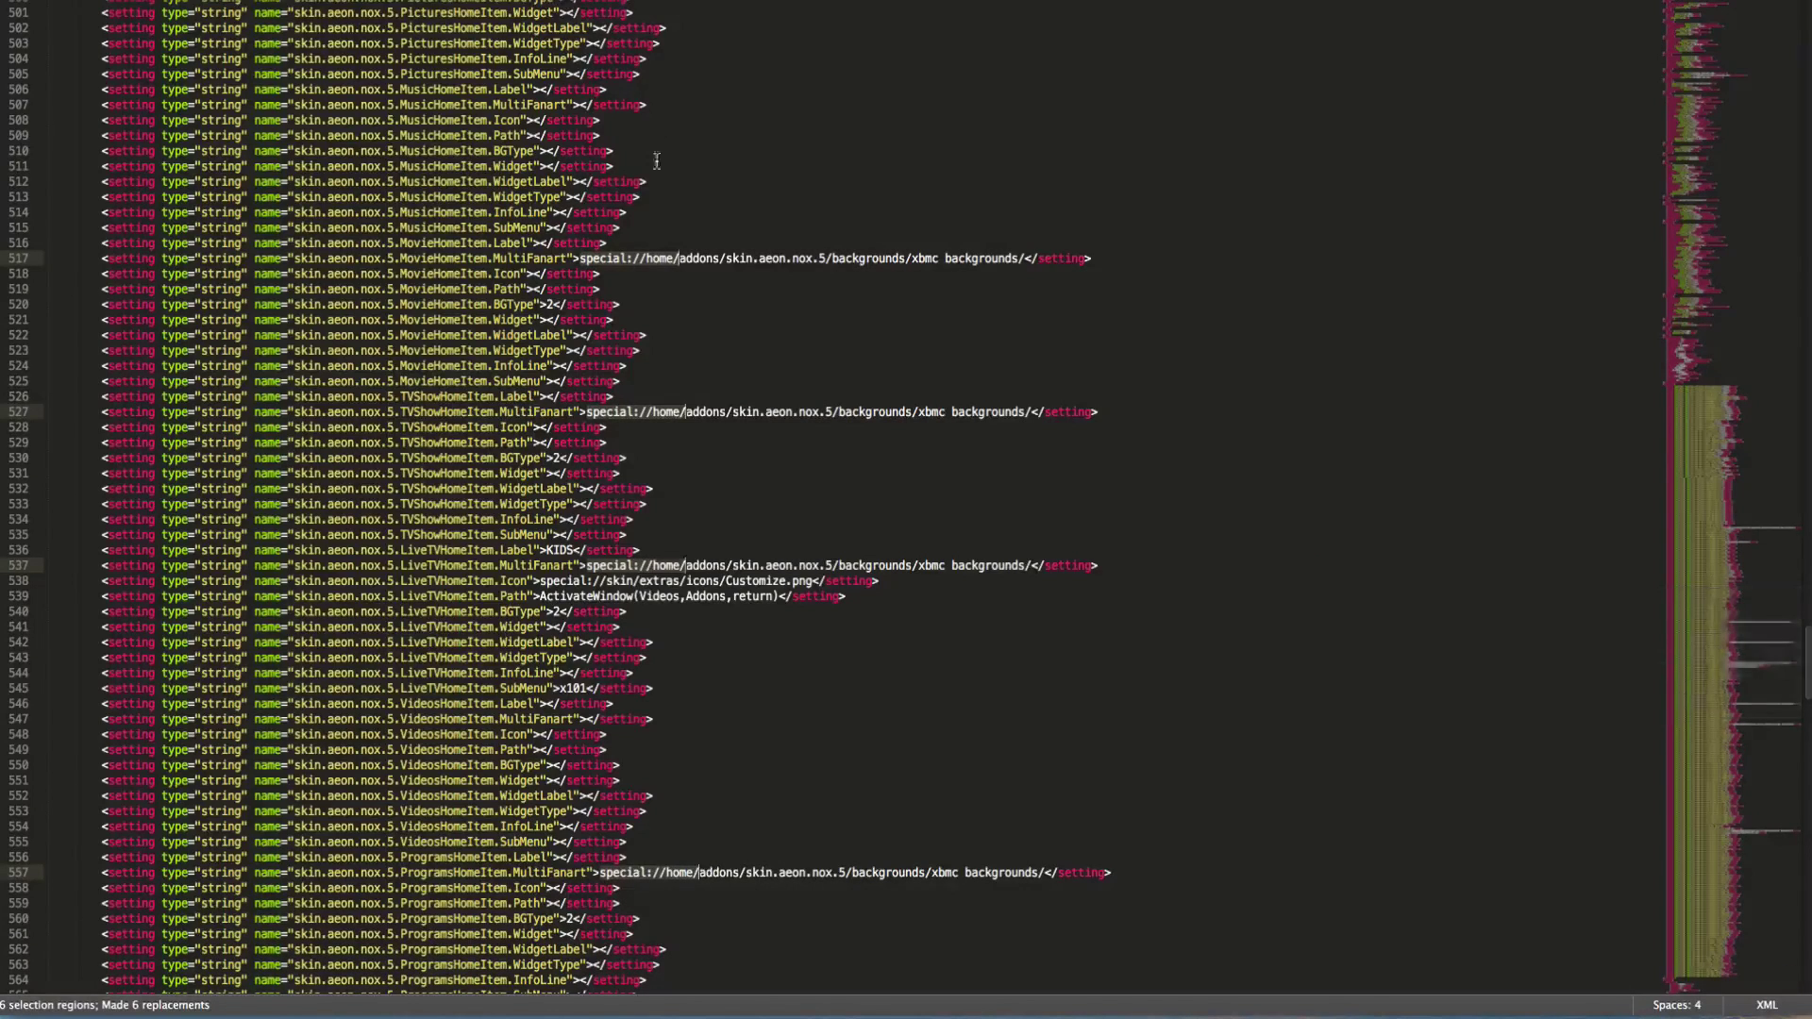
key("Escape")
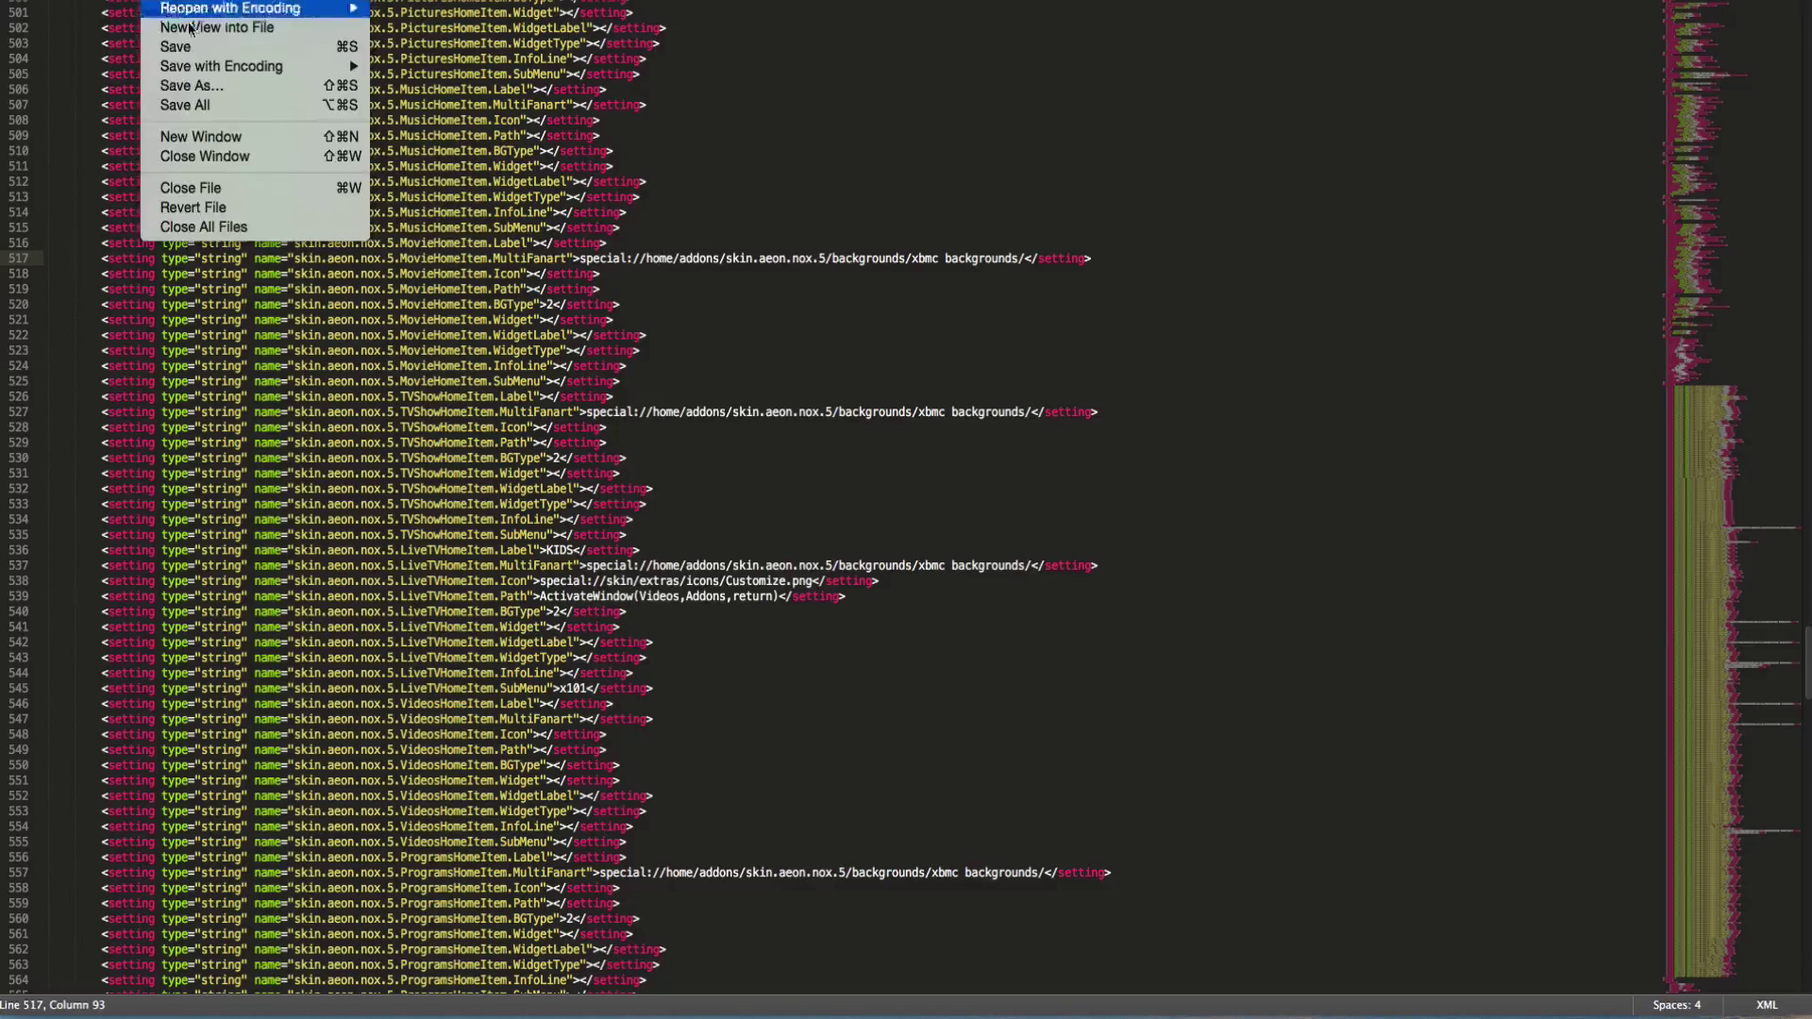
- Save guisettings.xml, quit Sublime Text and return to the userdata folder in Finder
left_click(192, 51)
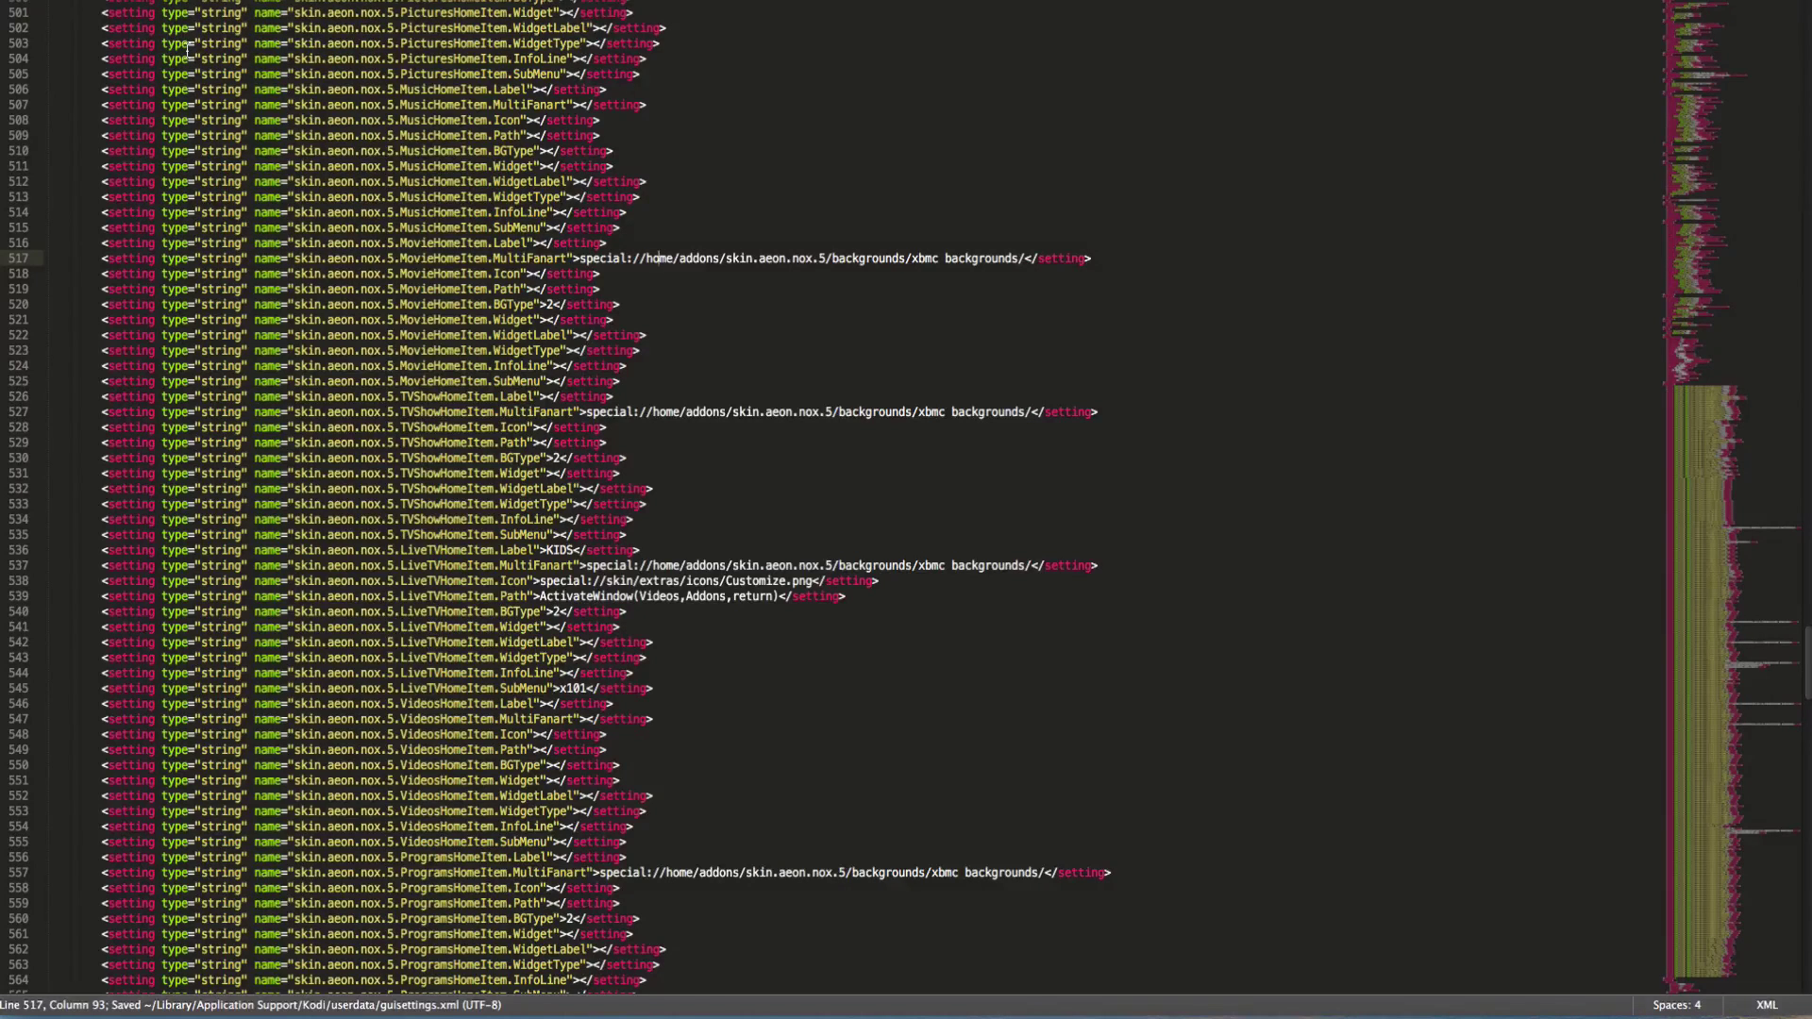
left_click(85, 0)
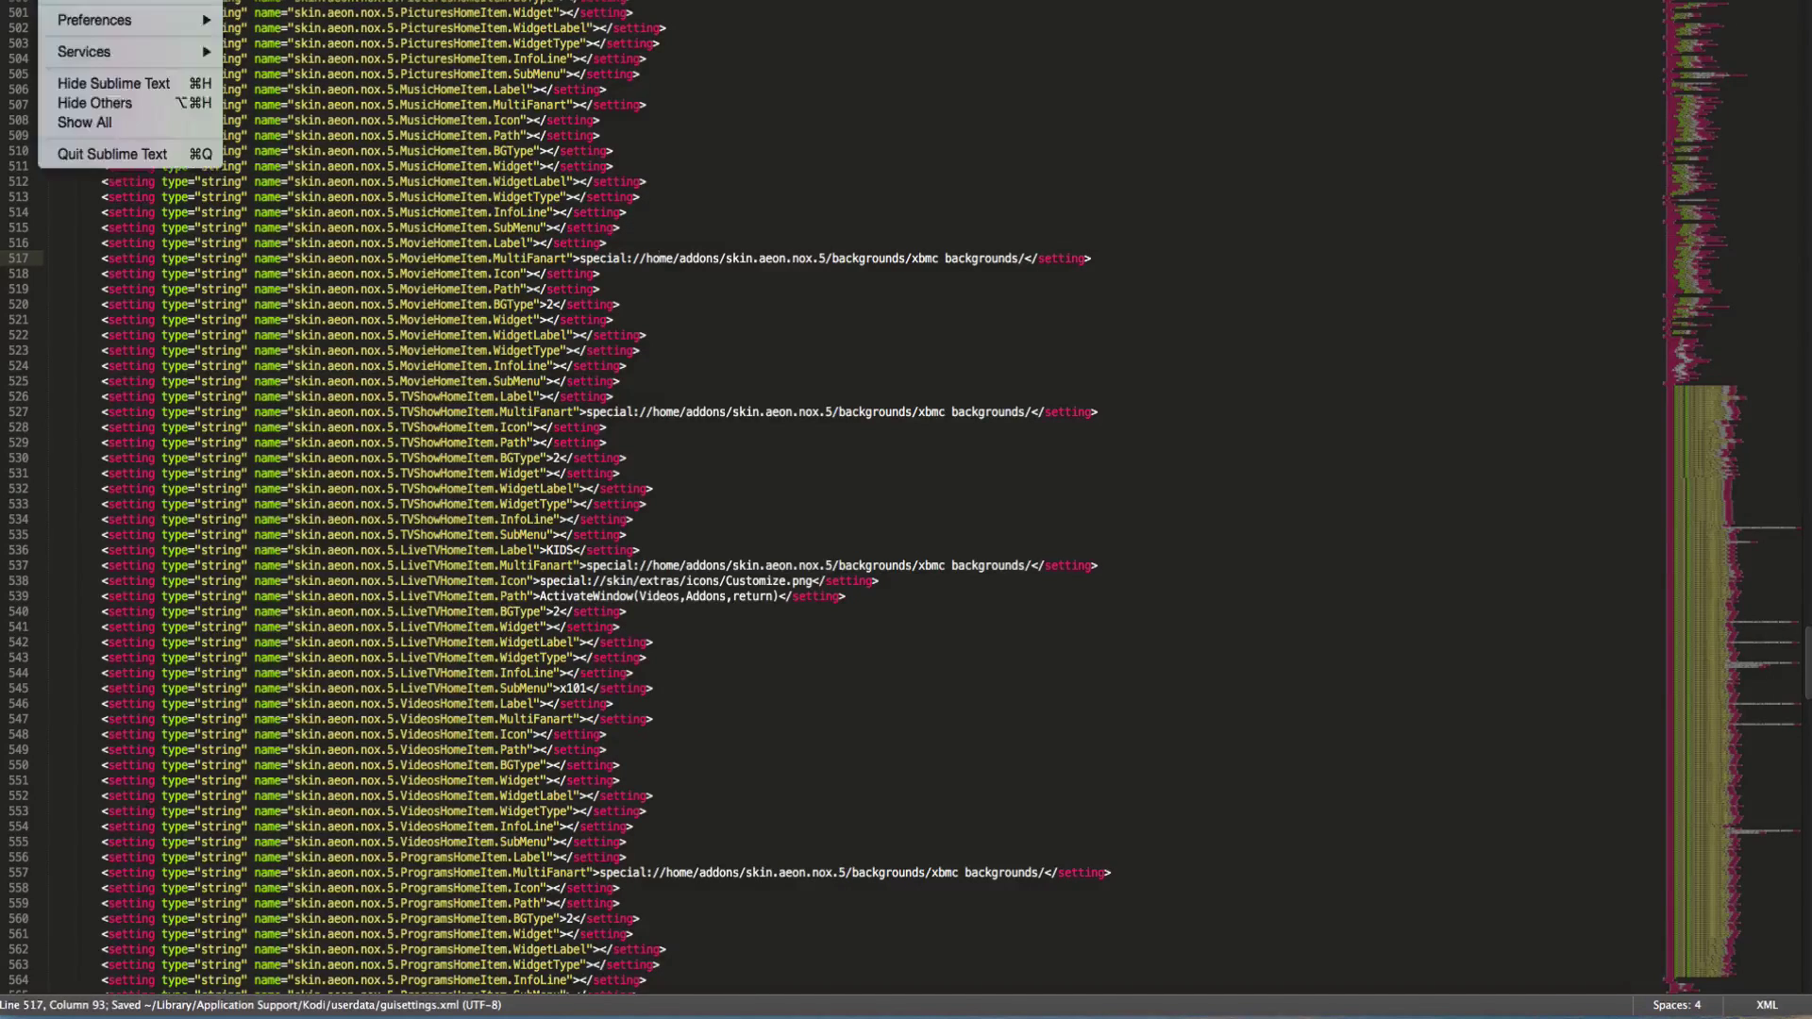
left_click(109, 154)
left_click(1004, 576)
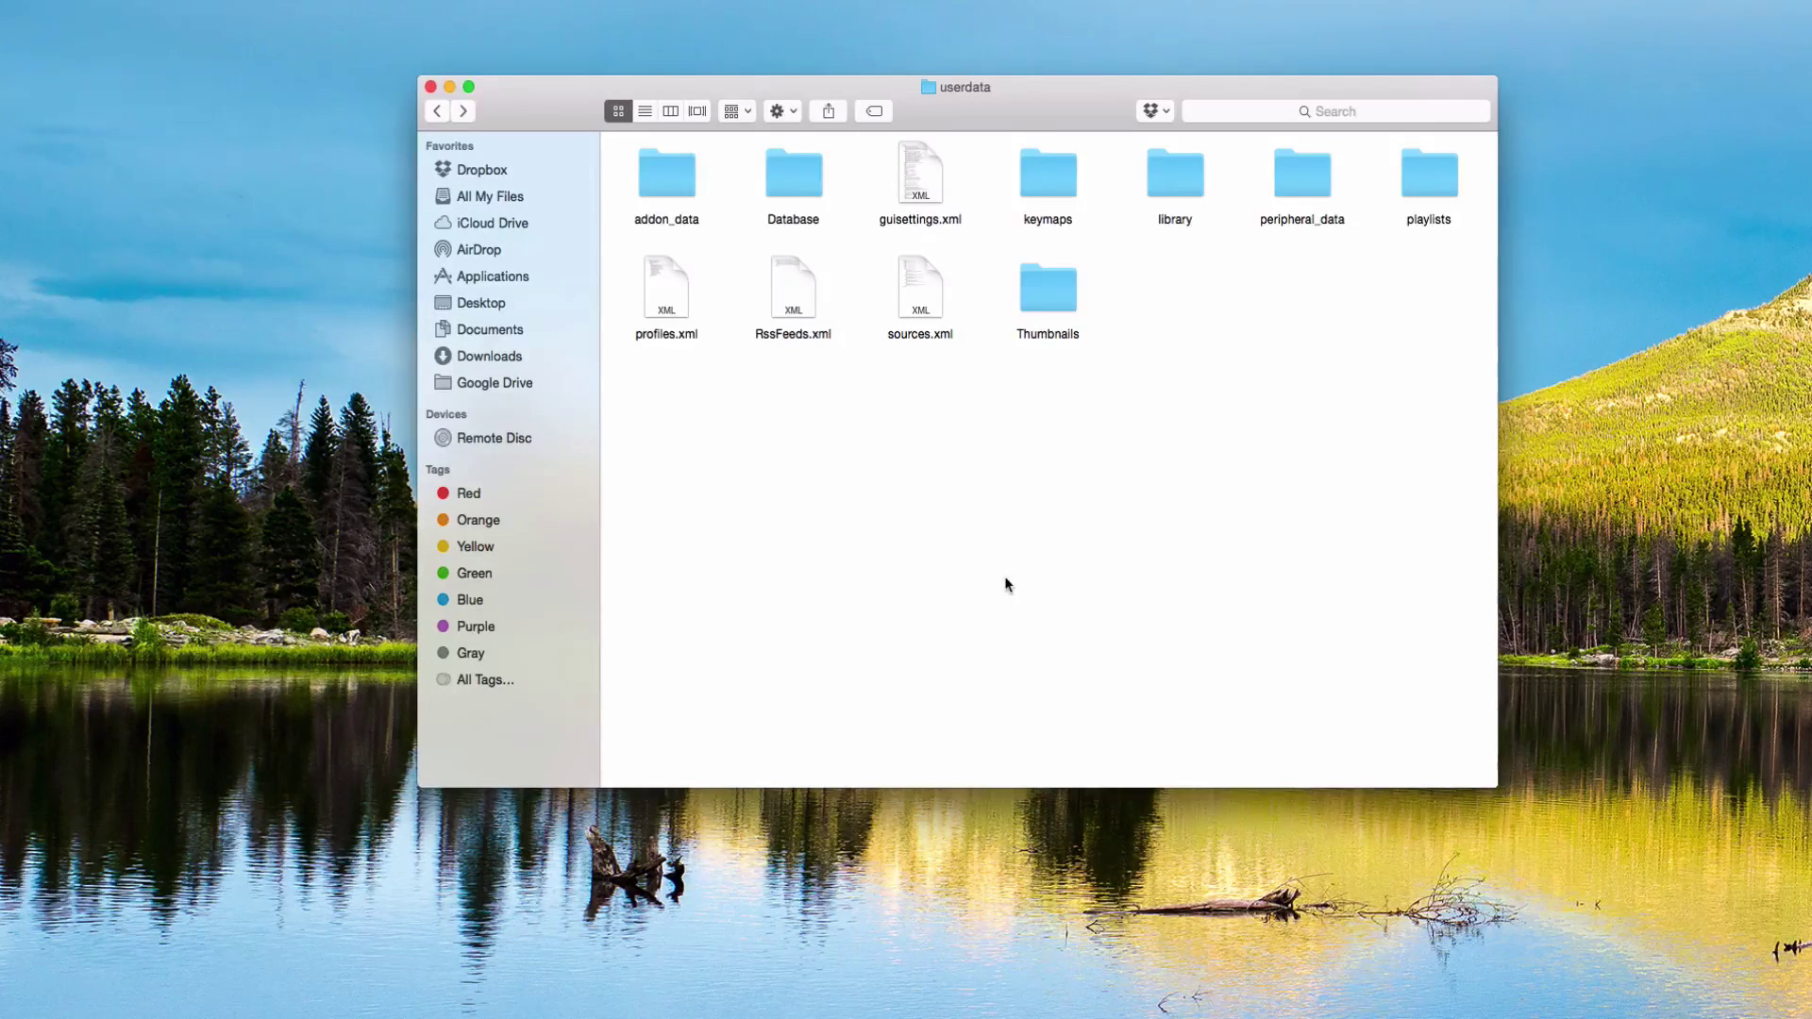
left_click(1057, 300)
right_click(1057, 299)
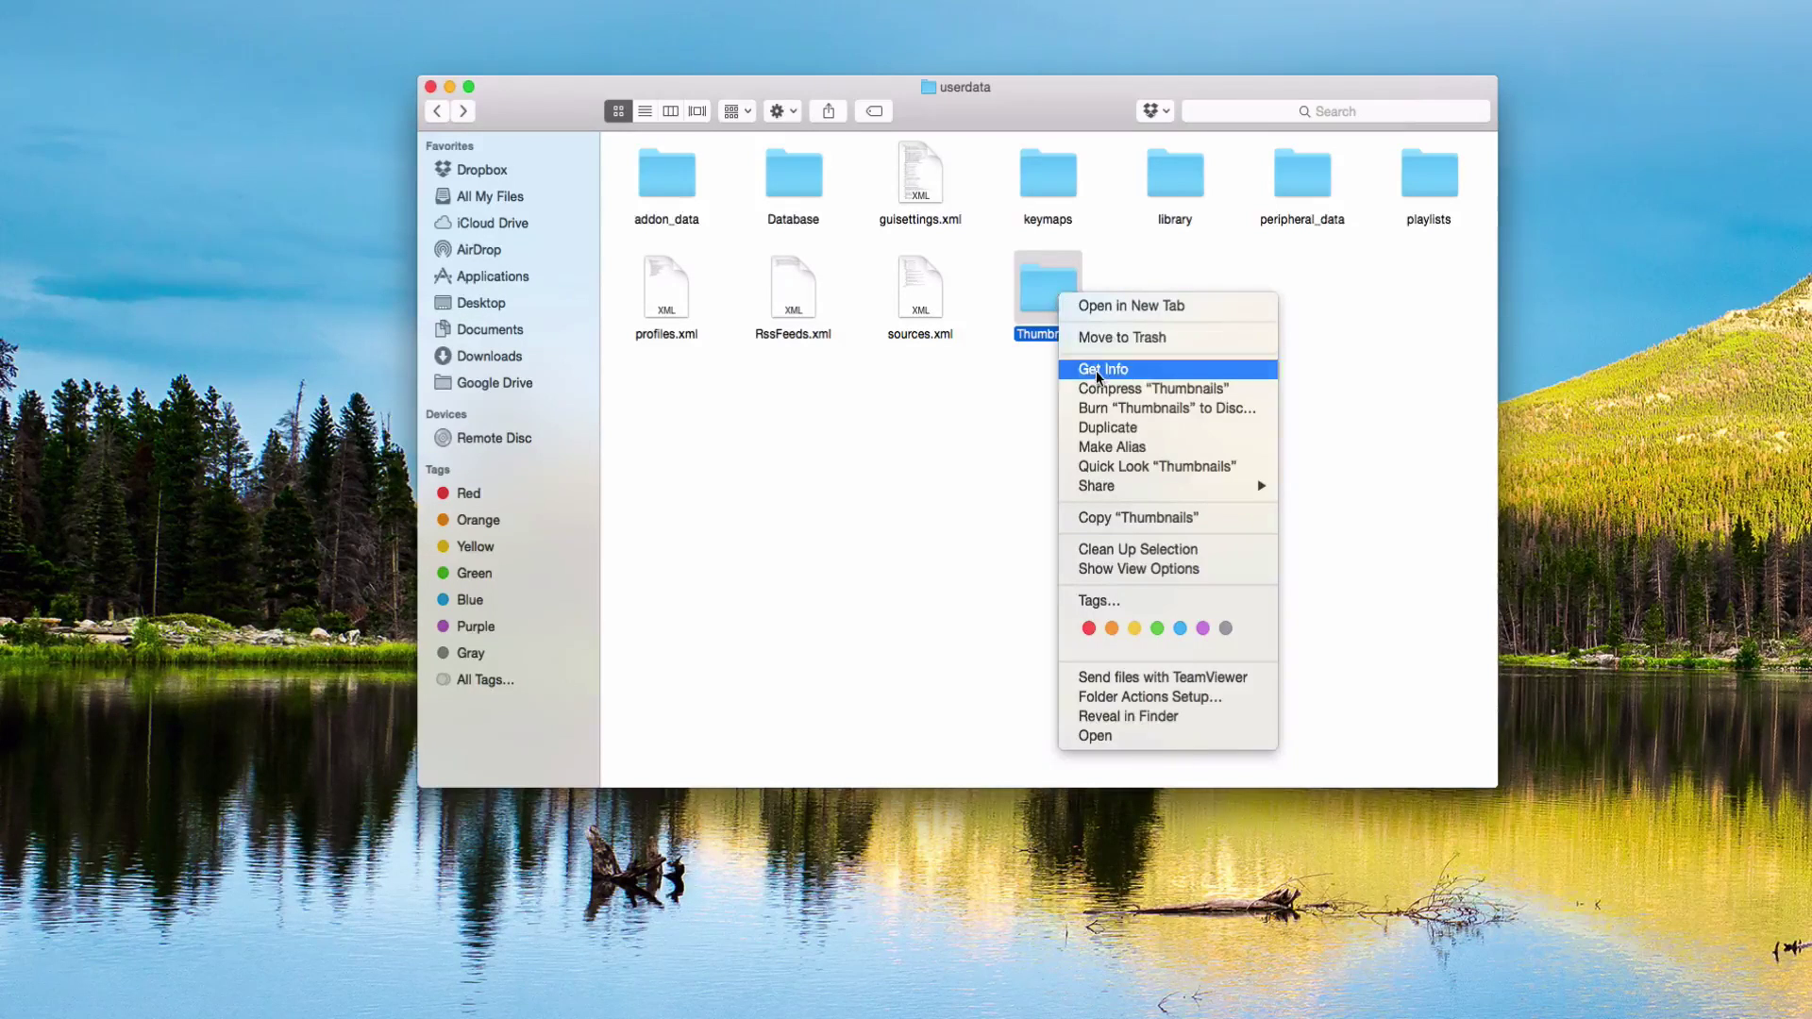
left_click(1289, 400)
left_click(1288, 400)
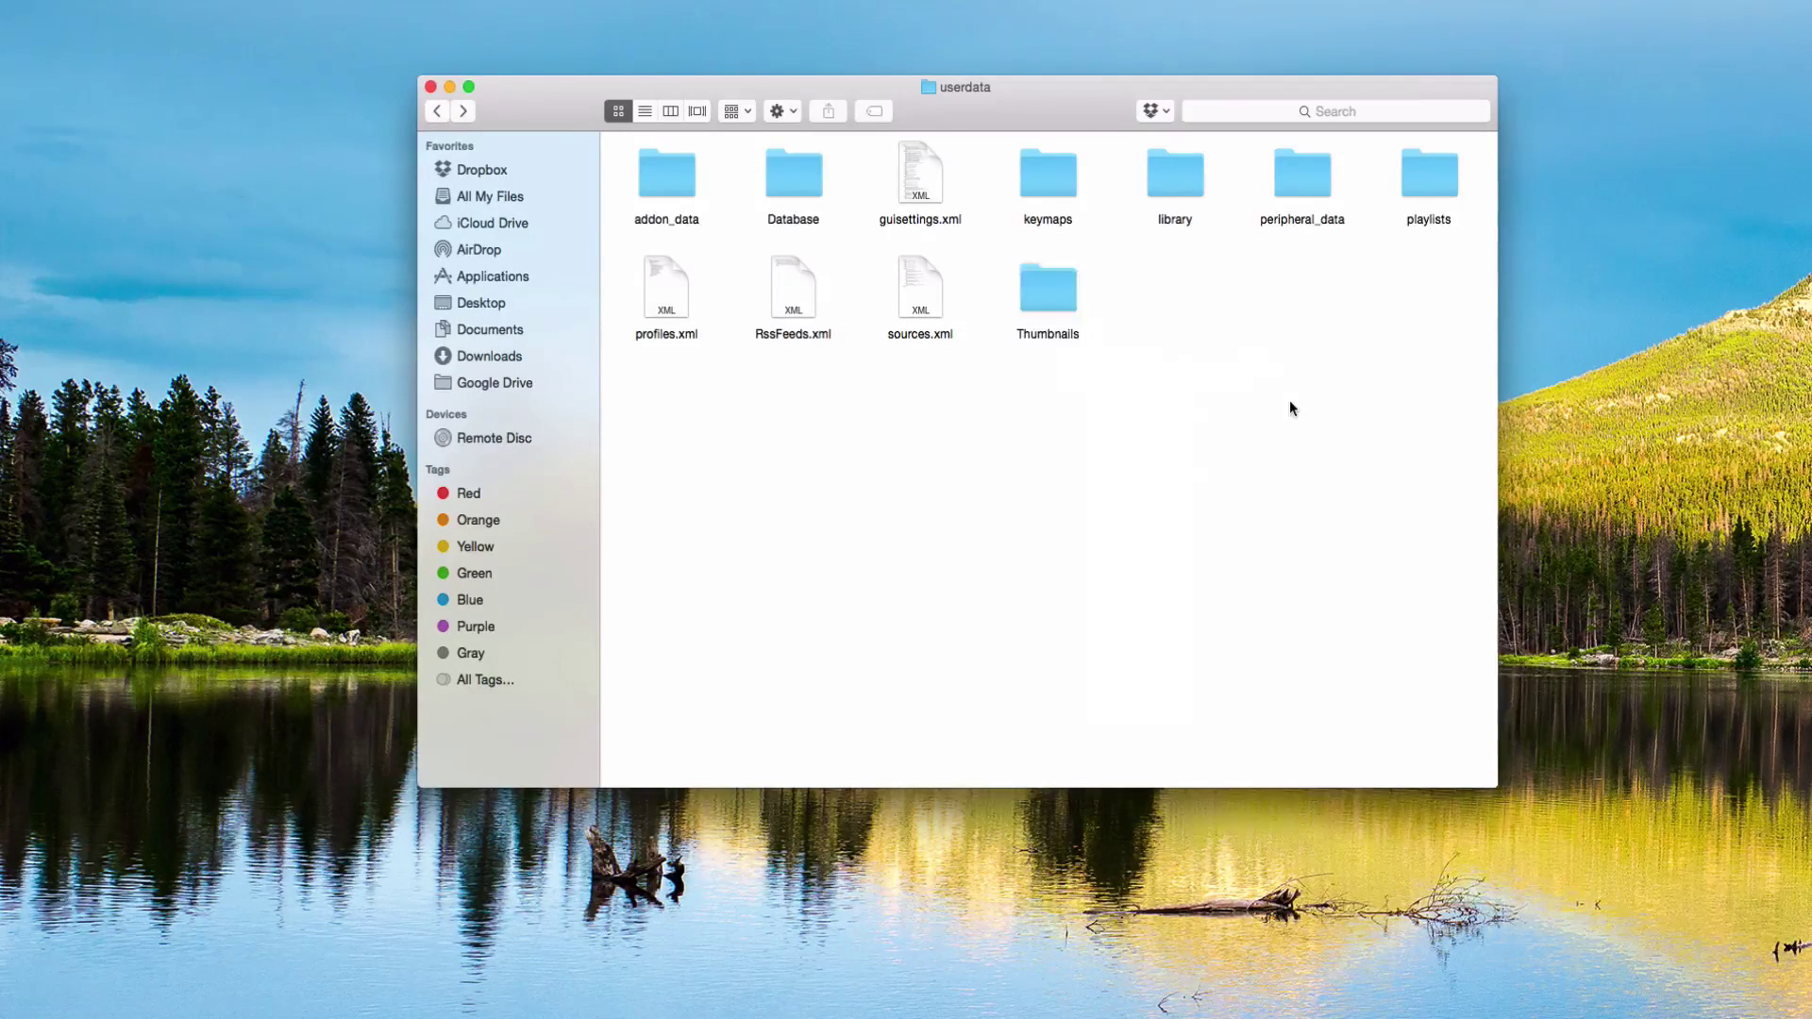
- Check the size of the Thumbnails folder in its info window and close the window
left_click(1064, 286)
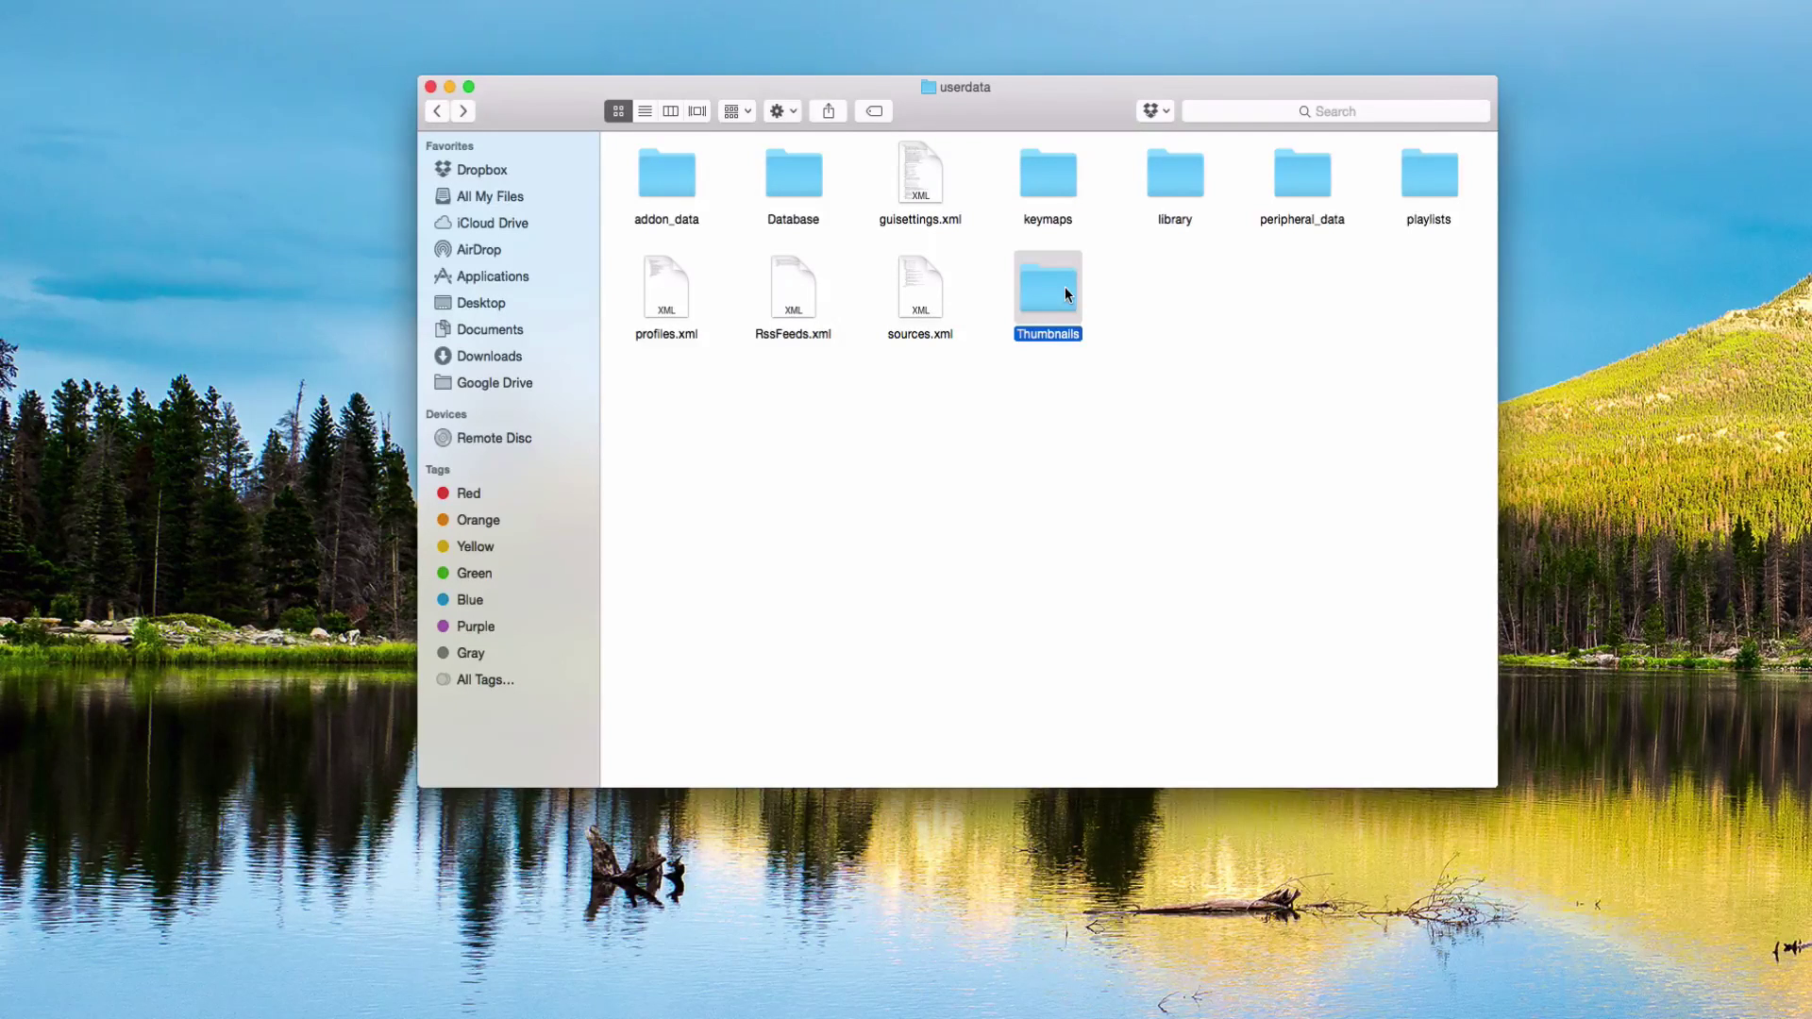
right_click(1065, 292)
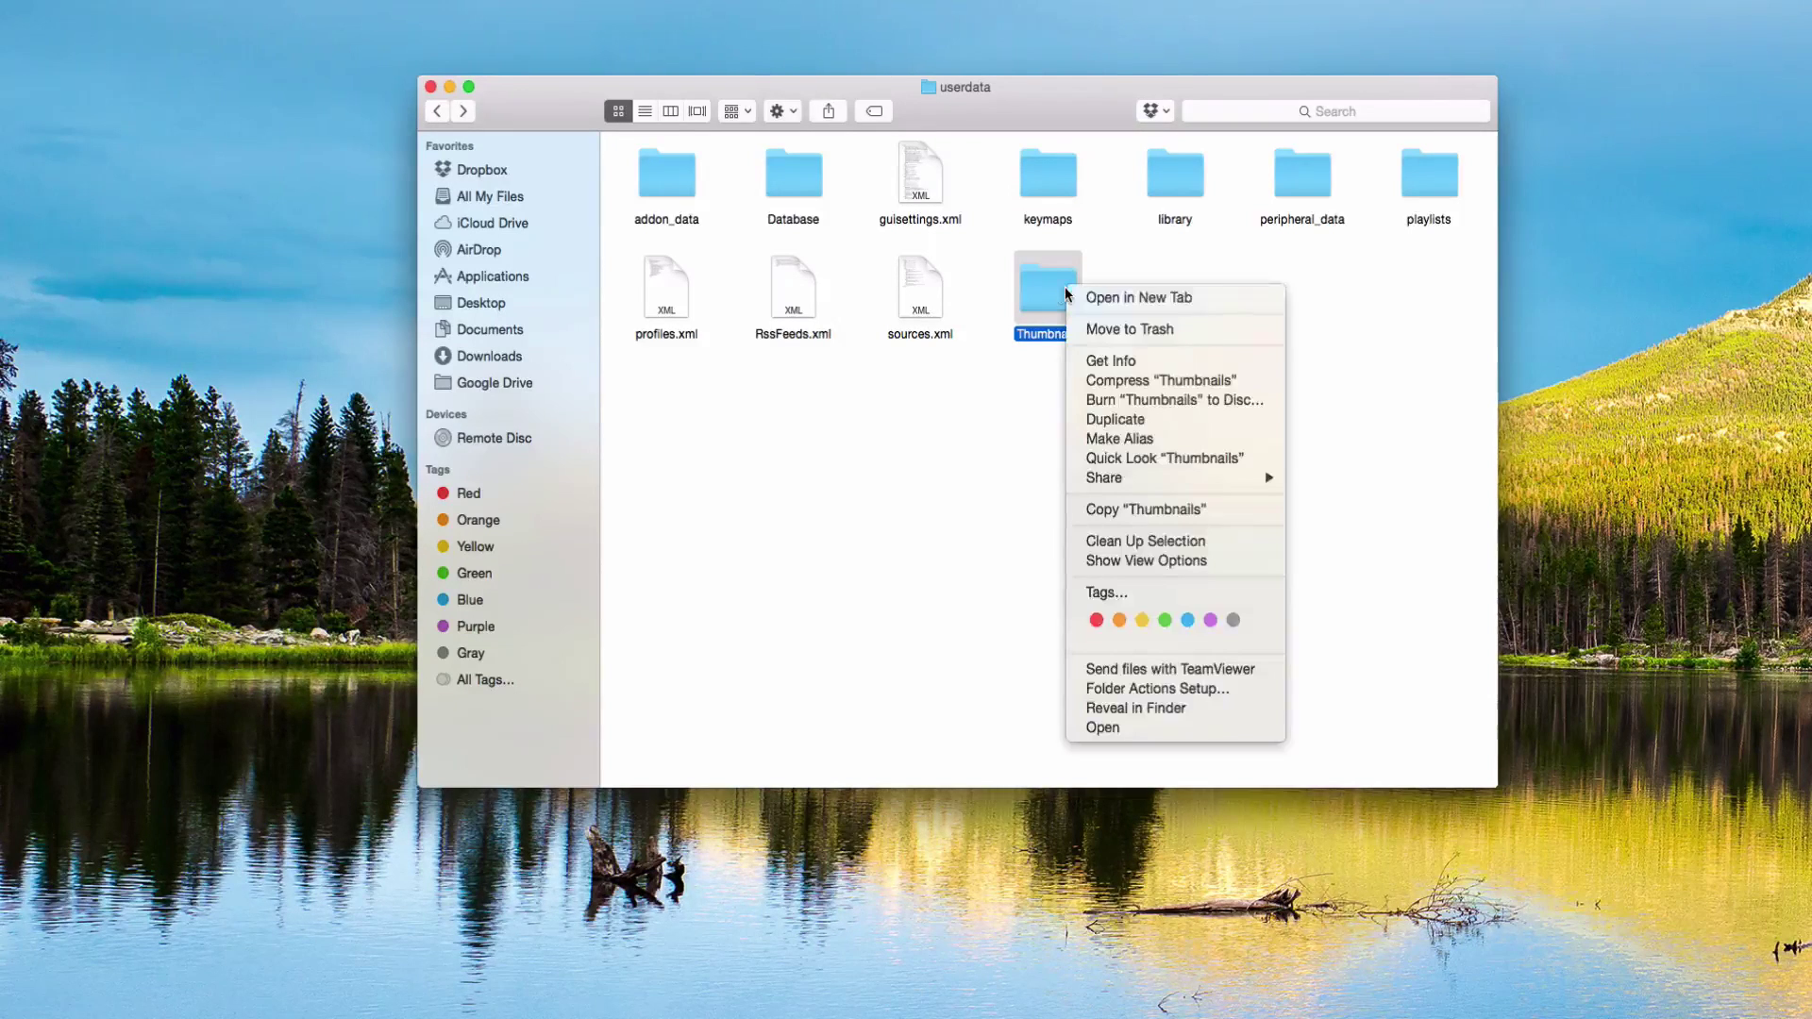
left_click(1121, 362)
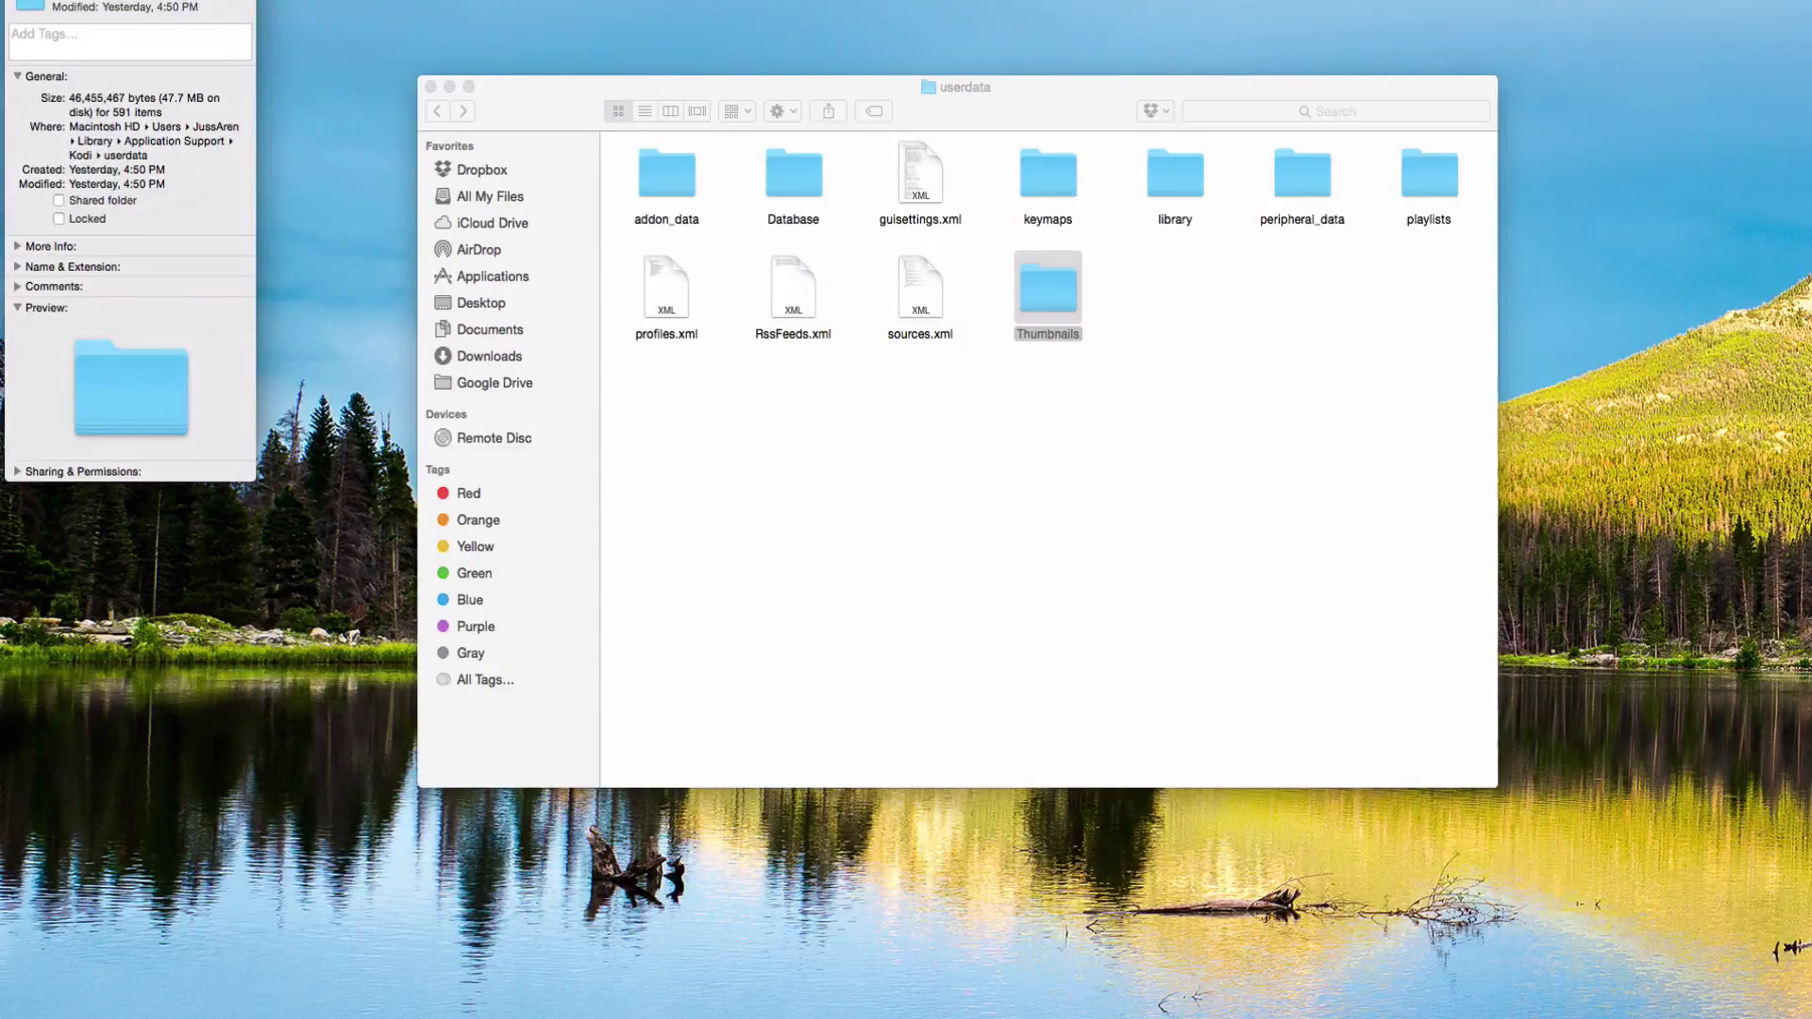
left_click_drag(133, 0, 1045, 19)
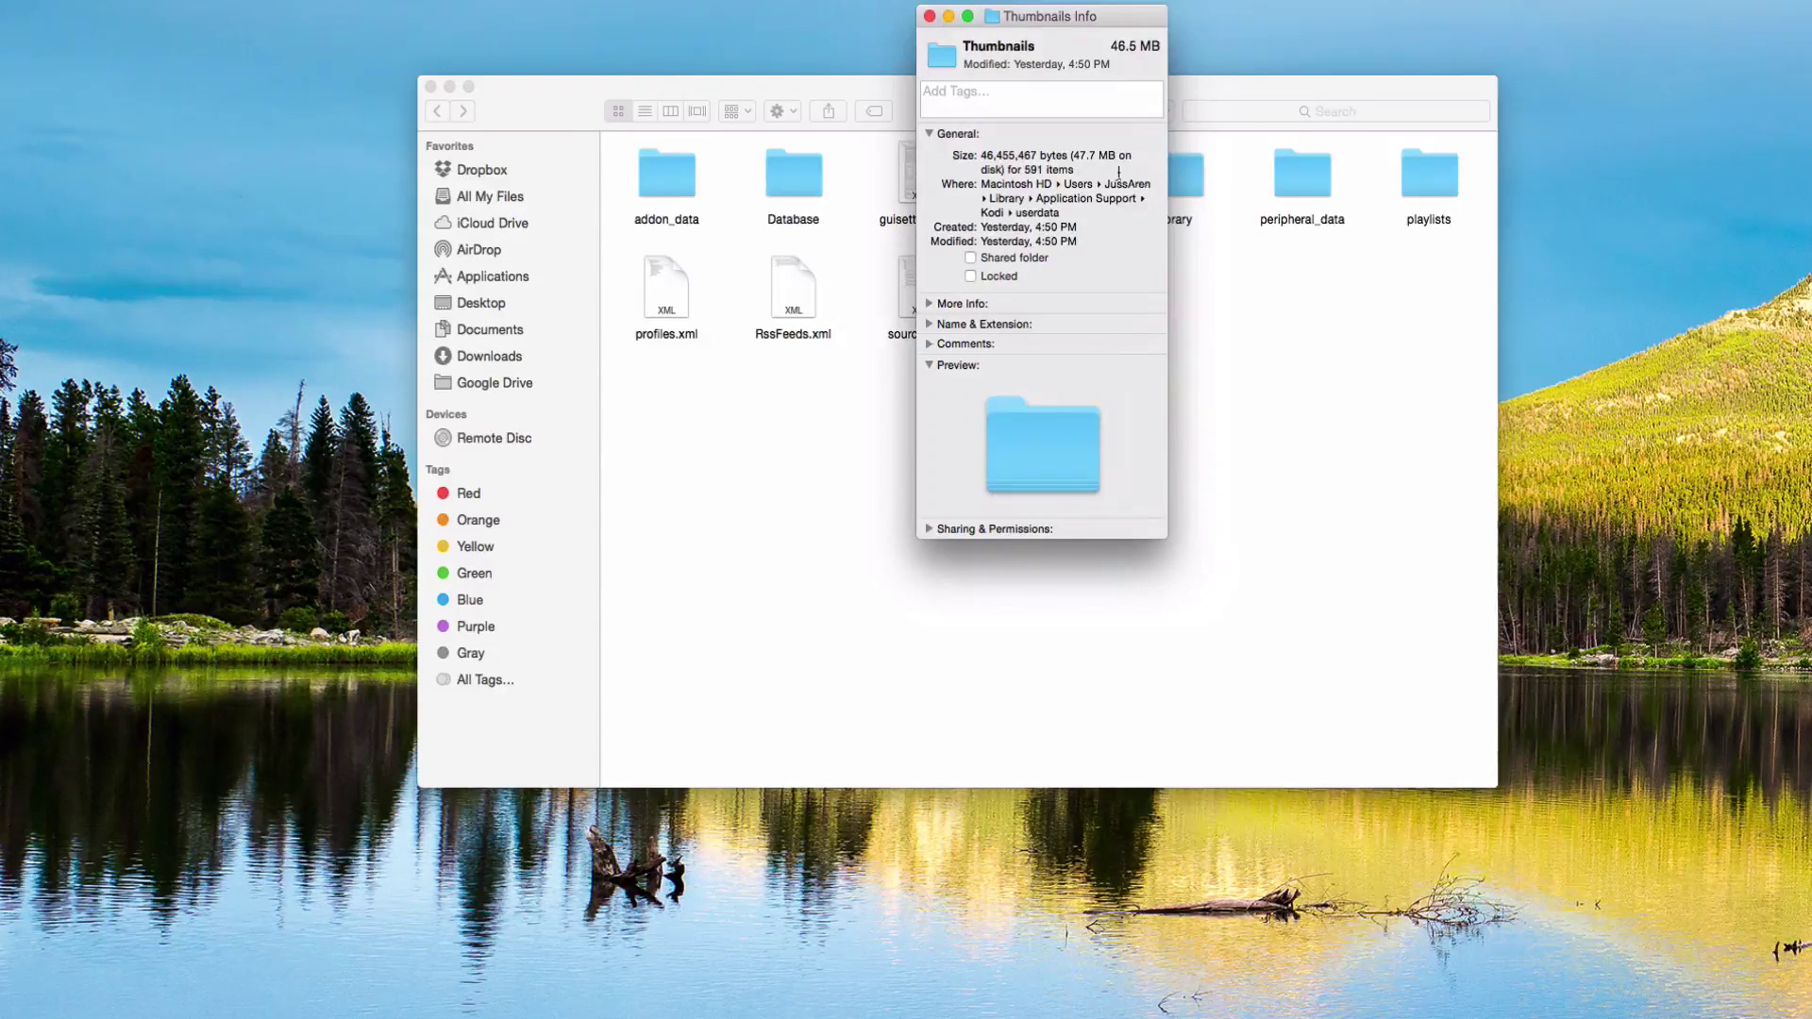
left_click(929, 16)
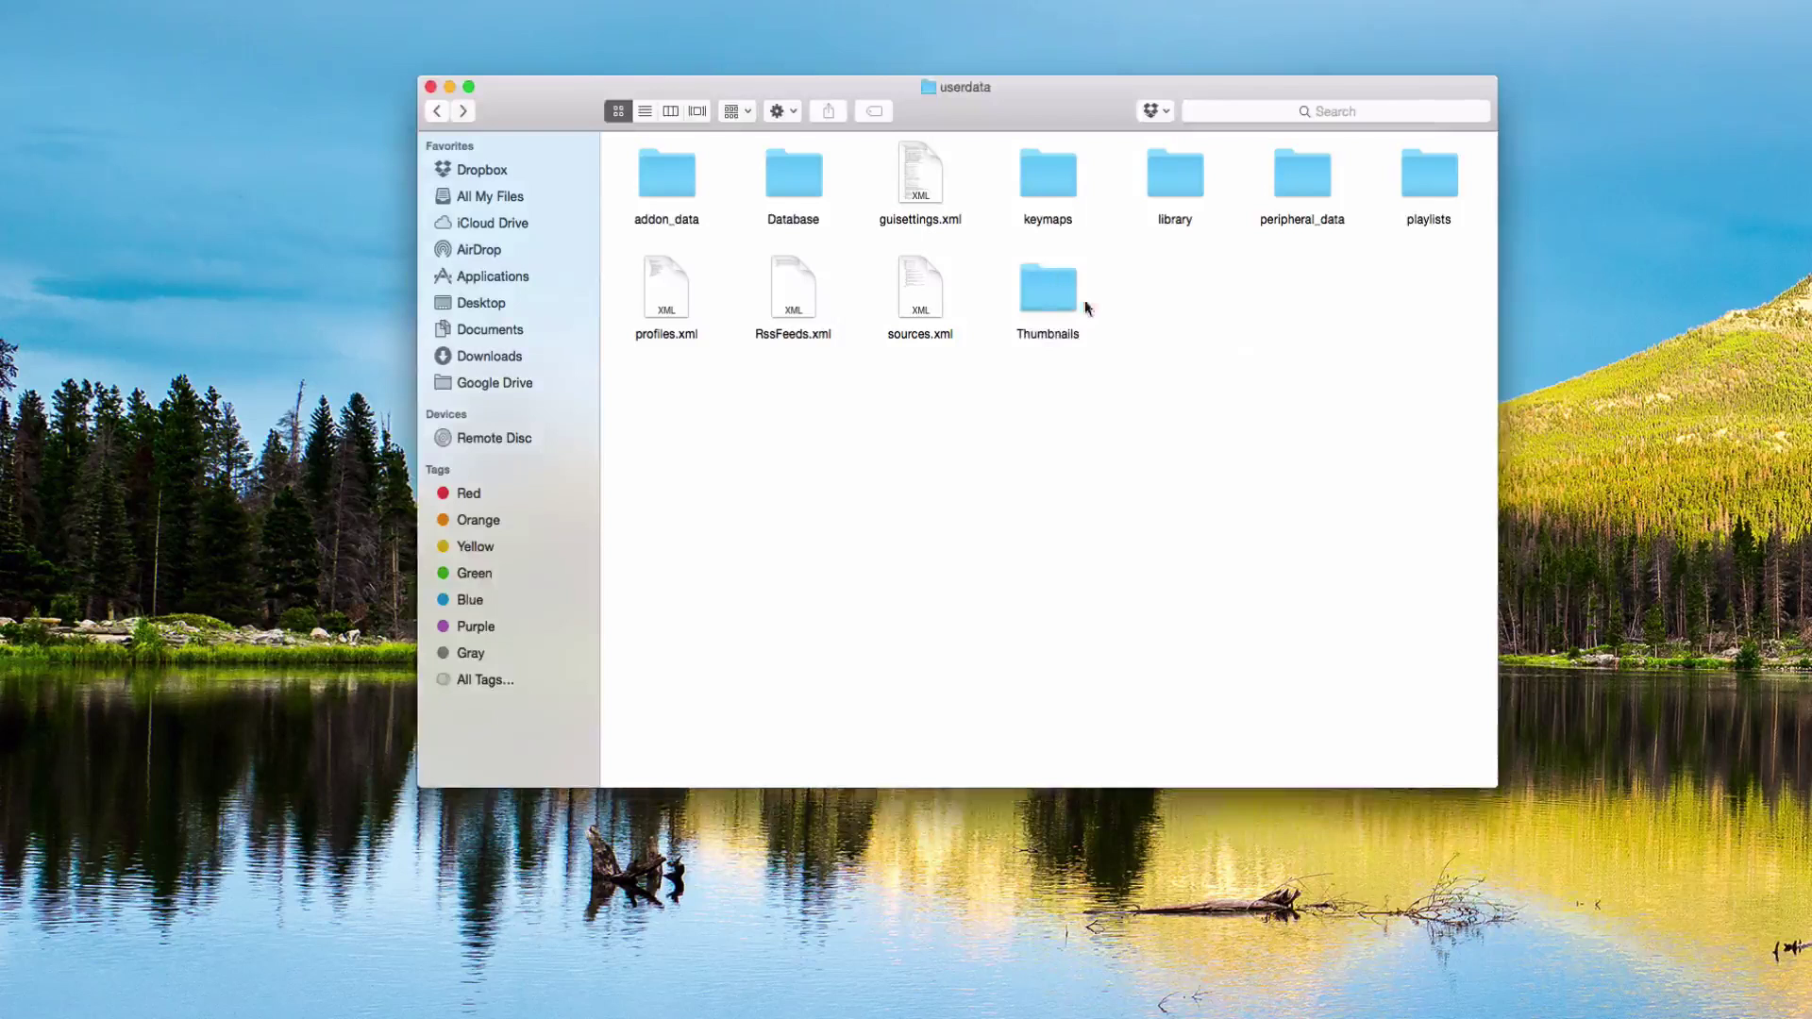
- Delete the Thumbnails folder from userdata and the Textures13.db file from the Database folder
left_click(1038, 298)
left_click_drag(1046, 303, 1193, 981)
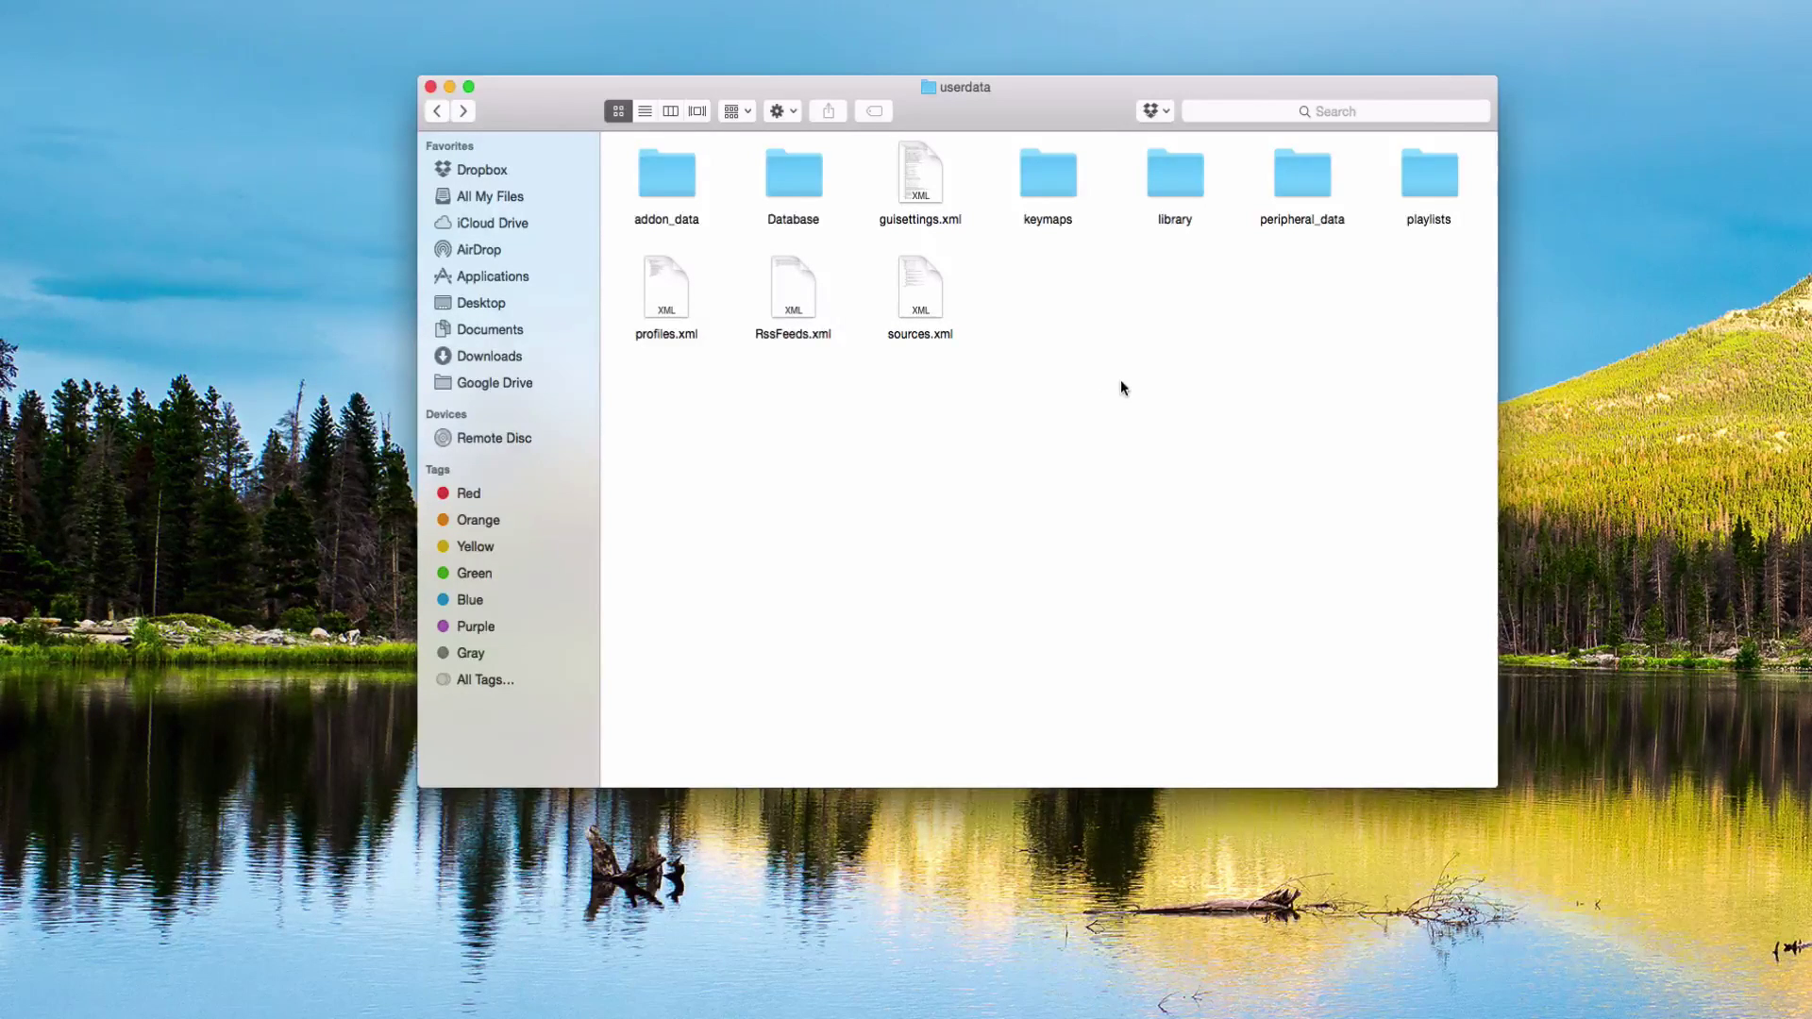
double_click(797, 192)
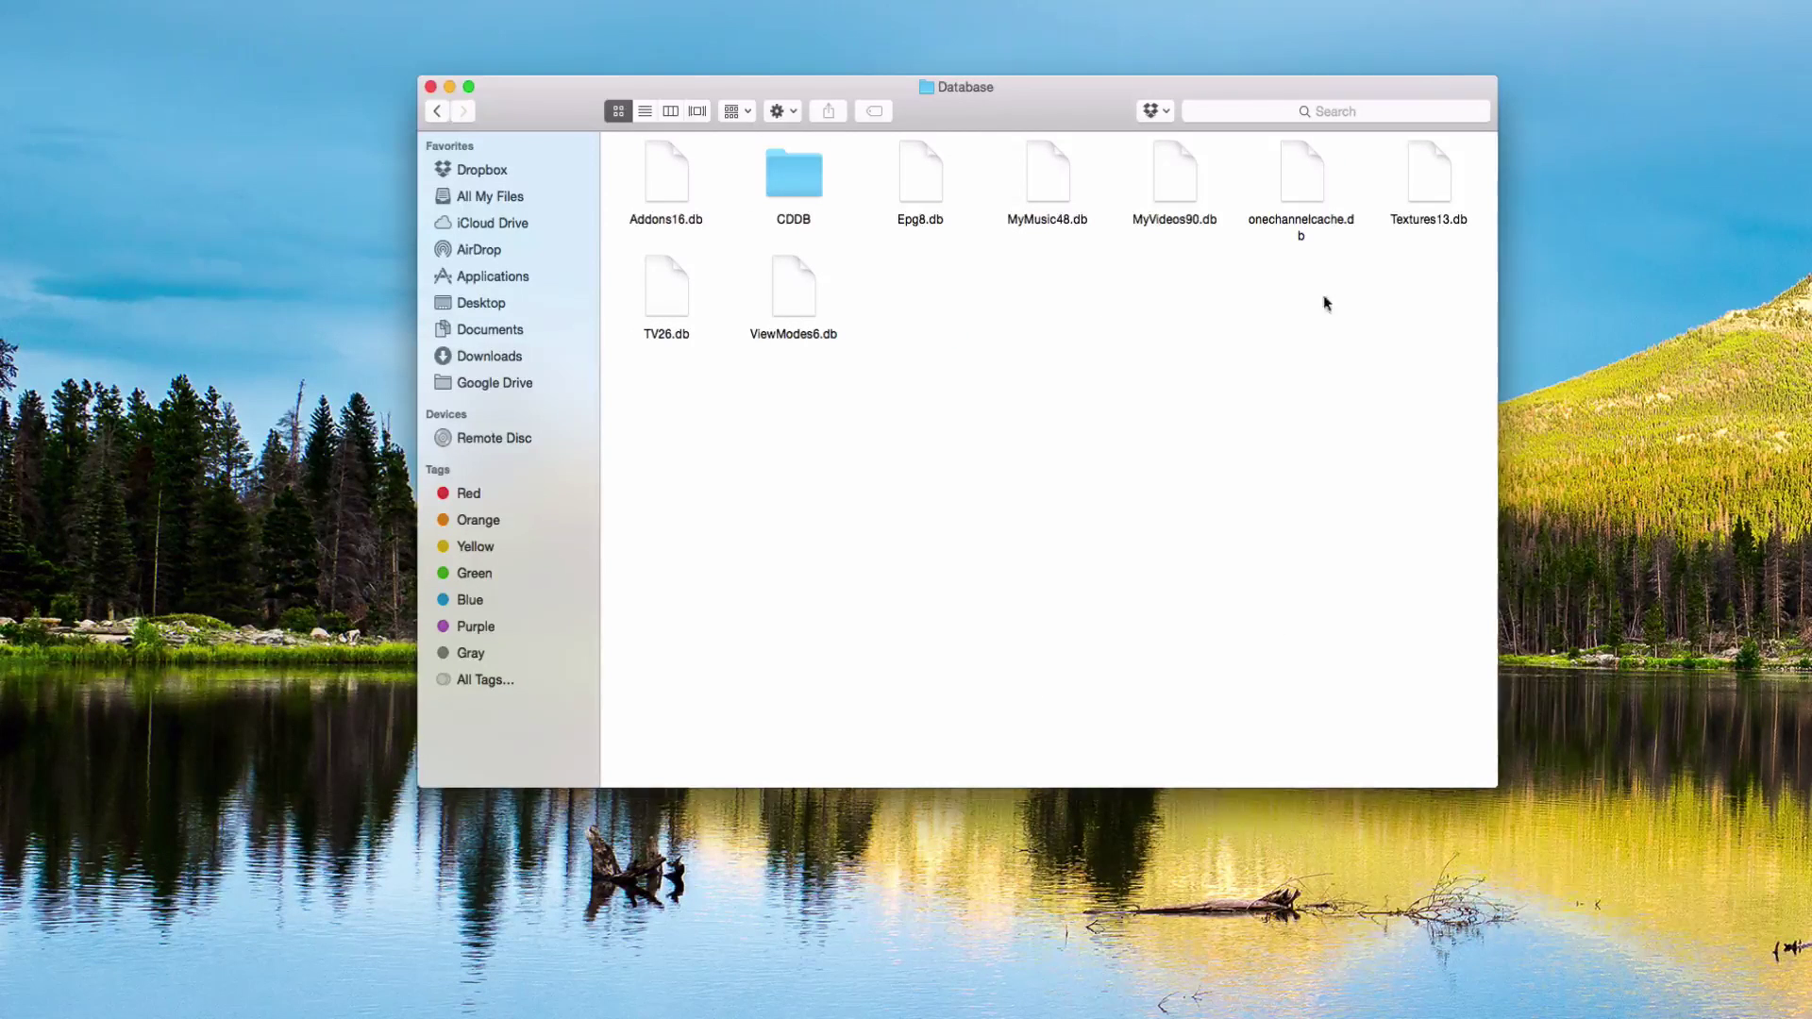
left_click(1434, 184)
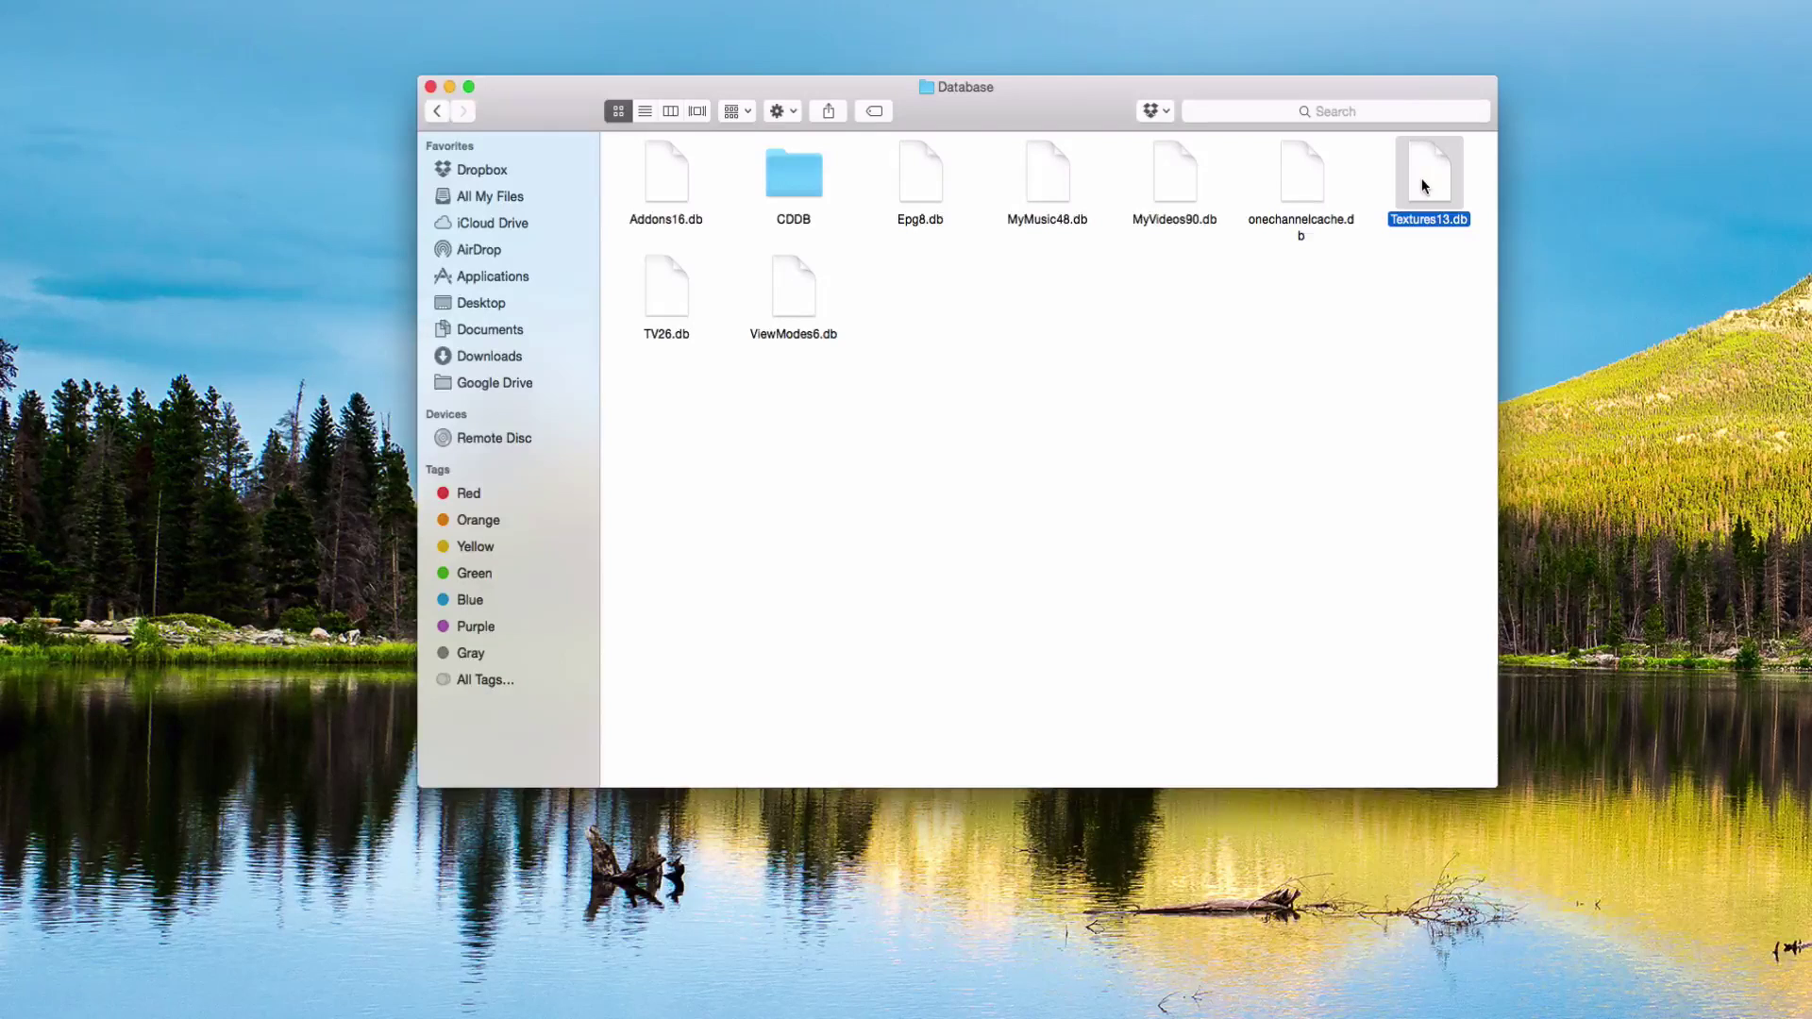
left_click_drag(1425, 175, 1199, 998)
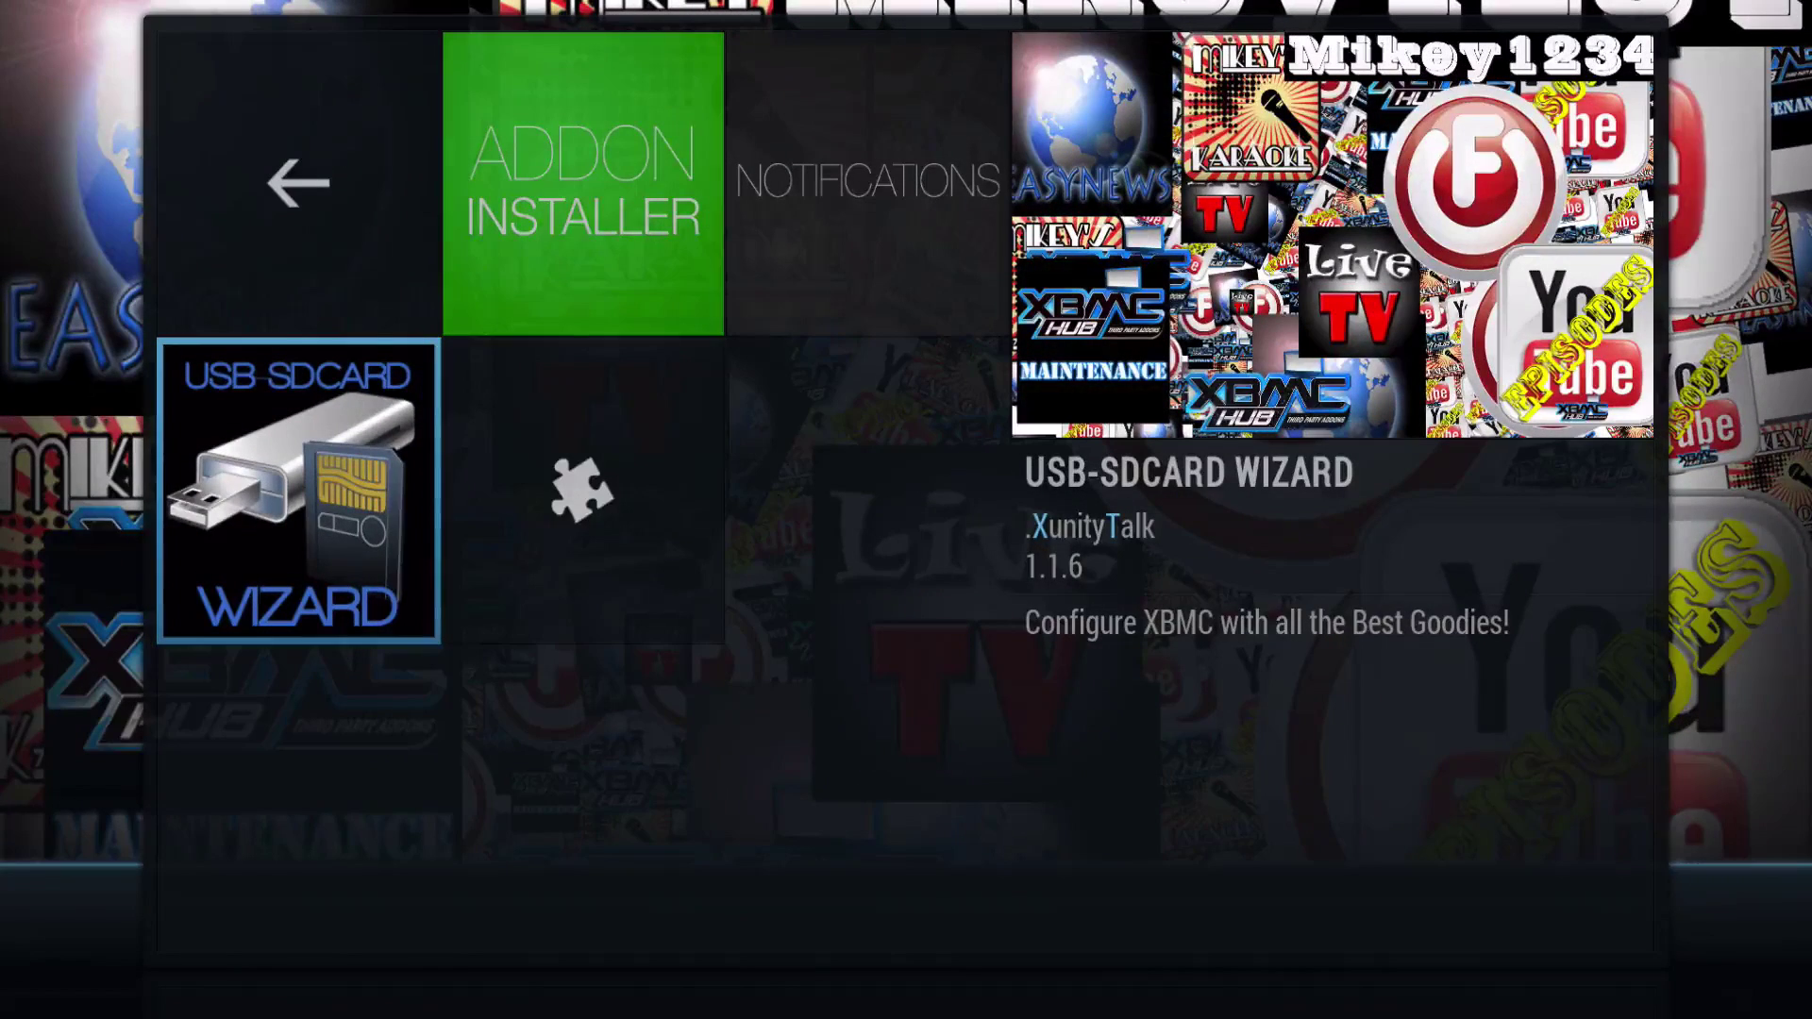
- In Kodi, open the add-on settings of USB-SDCARD WIZARD and browse for the USB/SDCARD destination
key("c")
key("Down")
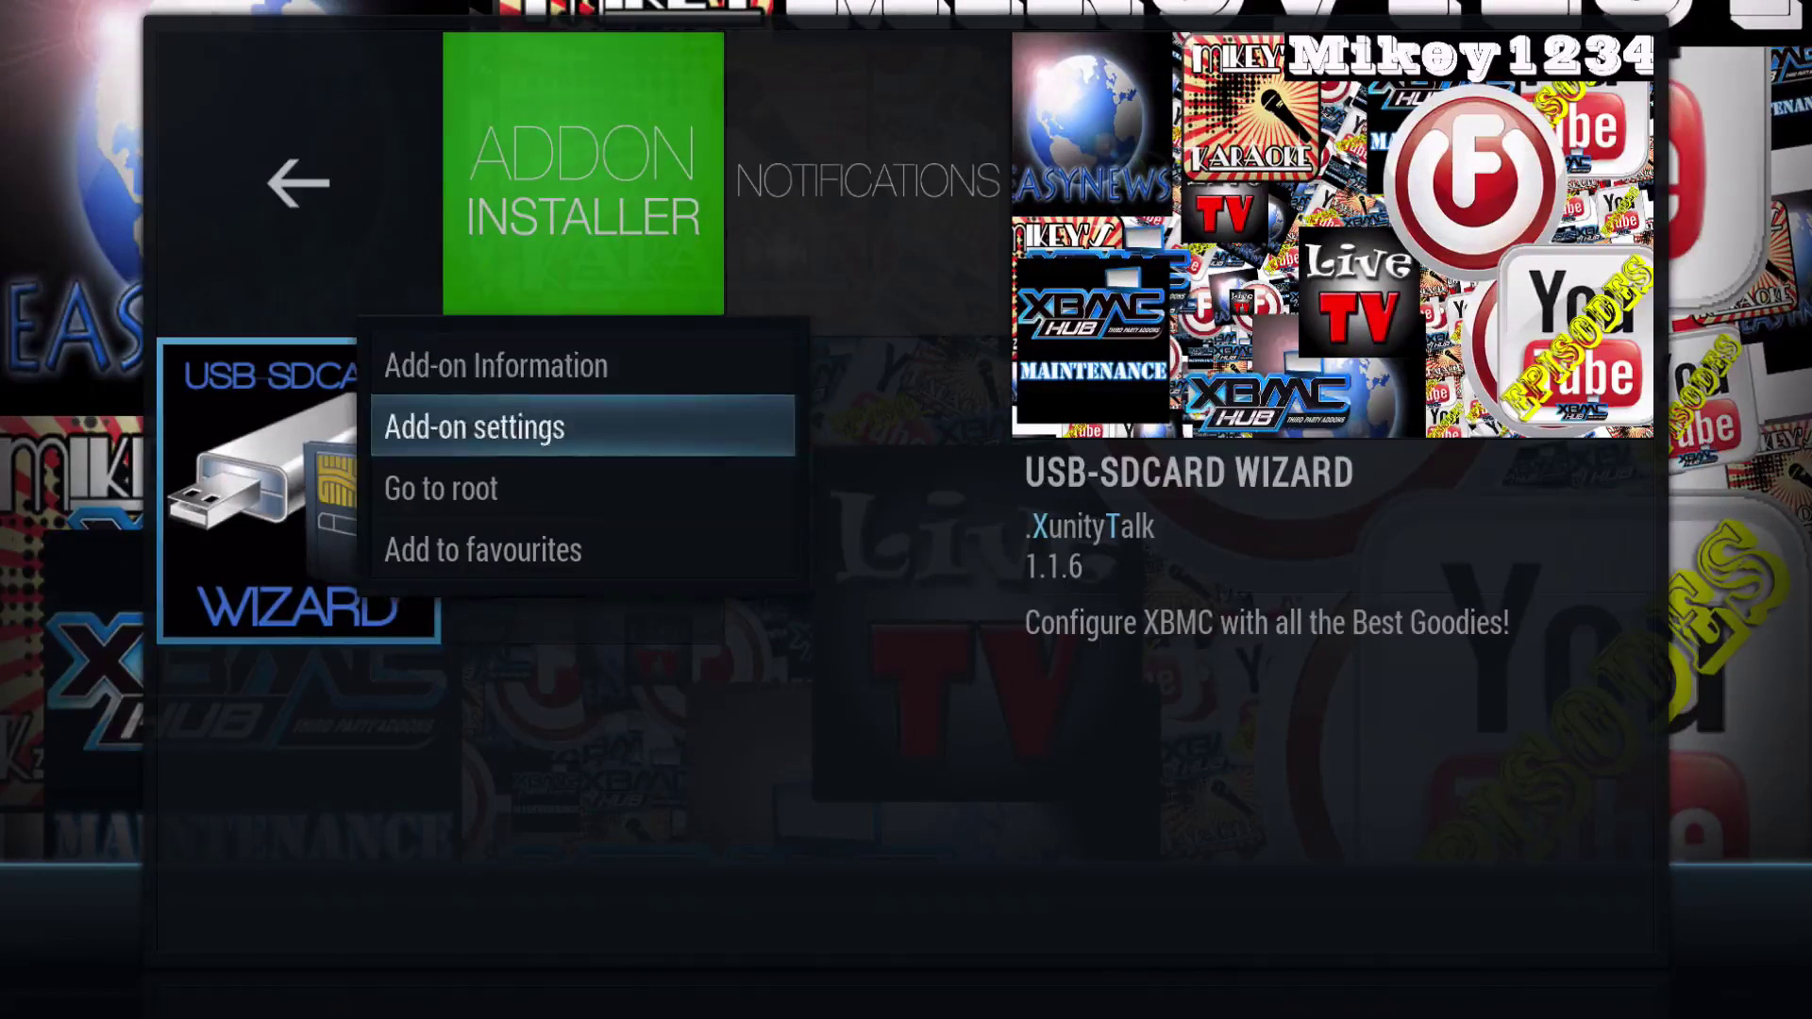
key("Return")
key("c")
key("Return")
key("Return")
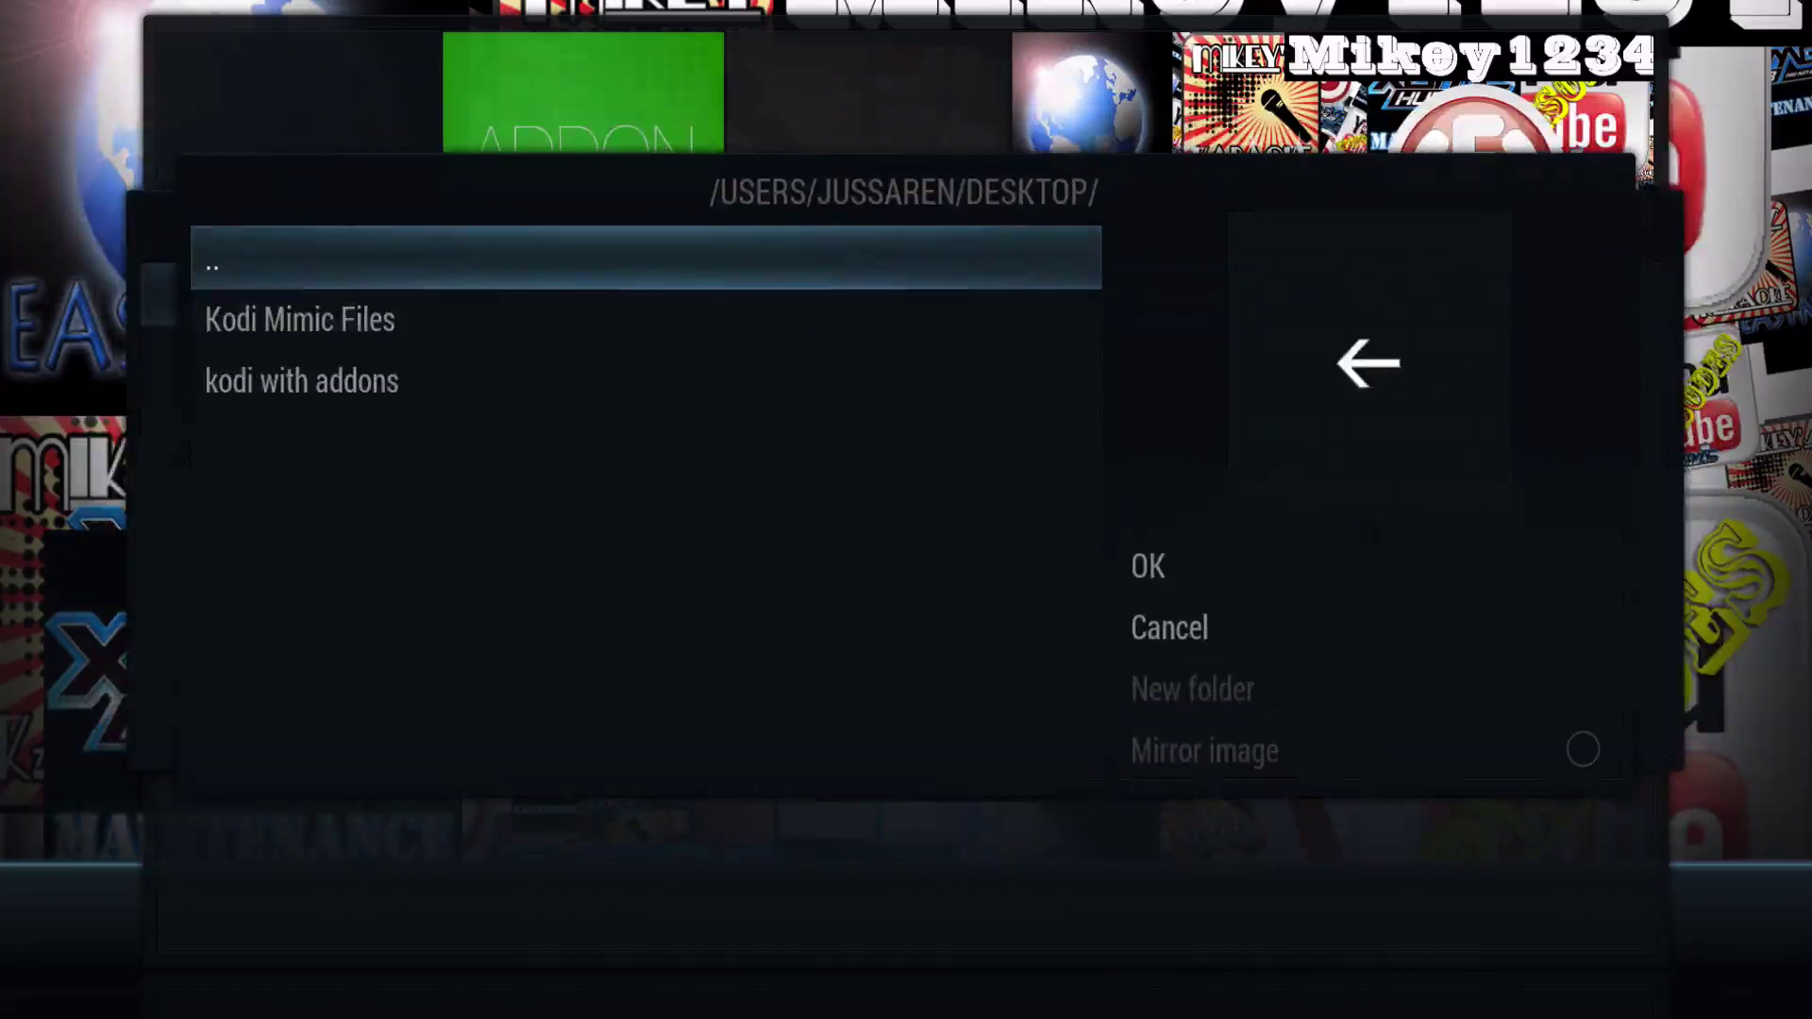
- Choose Desktop as the USB/SDCARD destination, confirm the add-on settings and launch the USB-SDCARD WIZARD
key("Down")
key("Up")
key("Return")
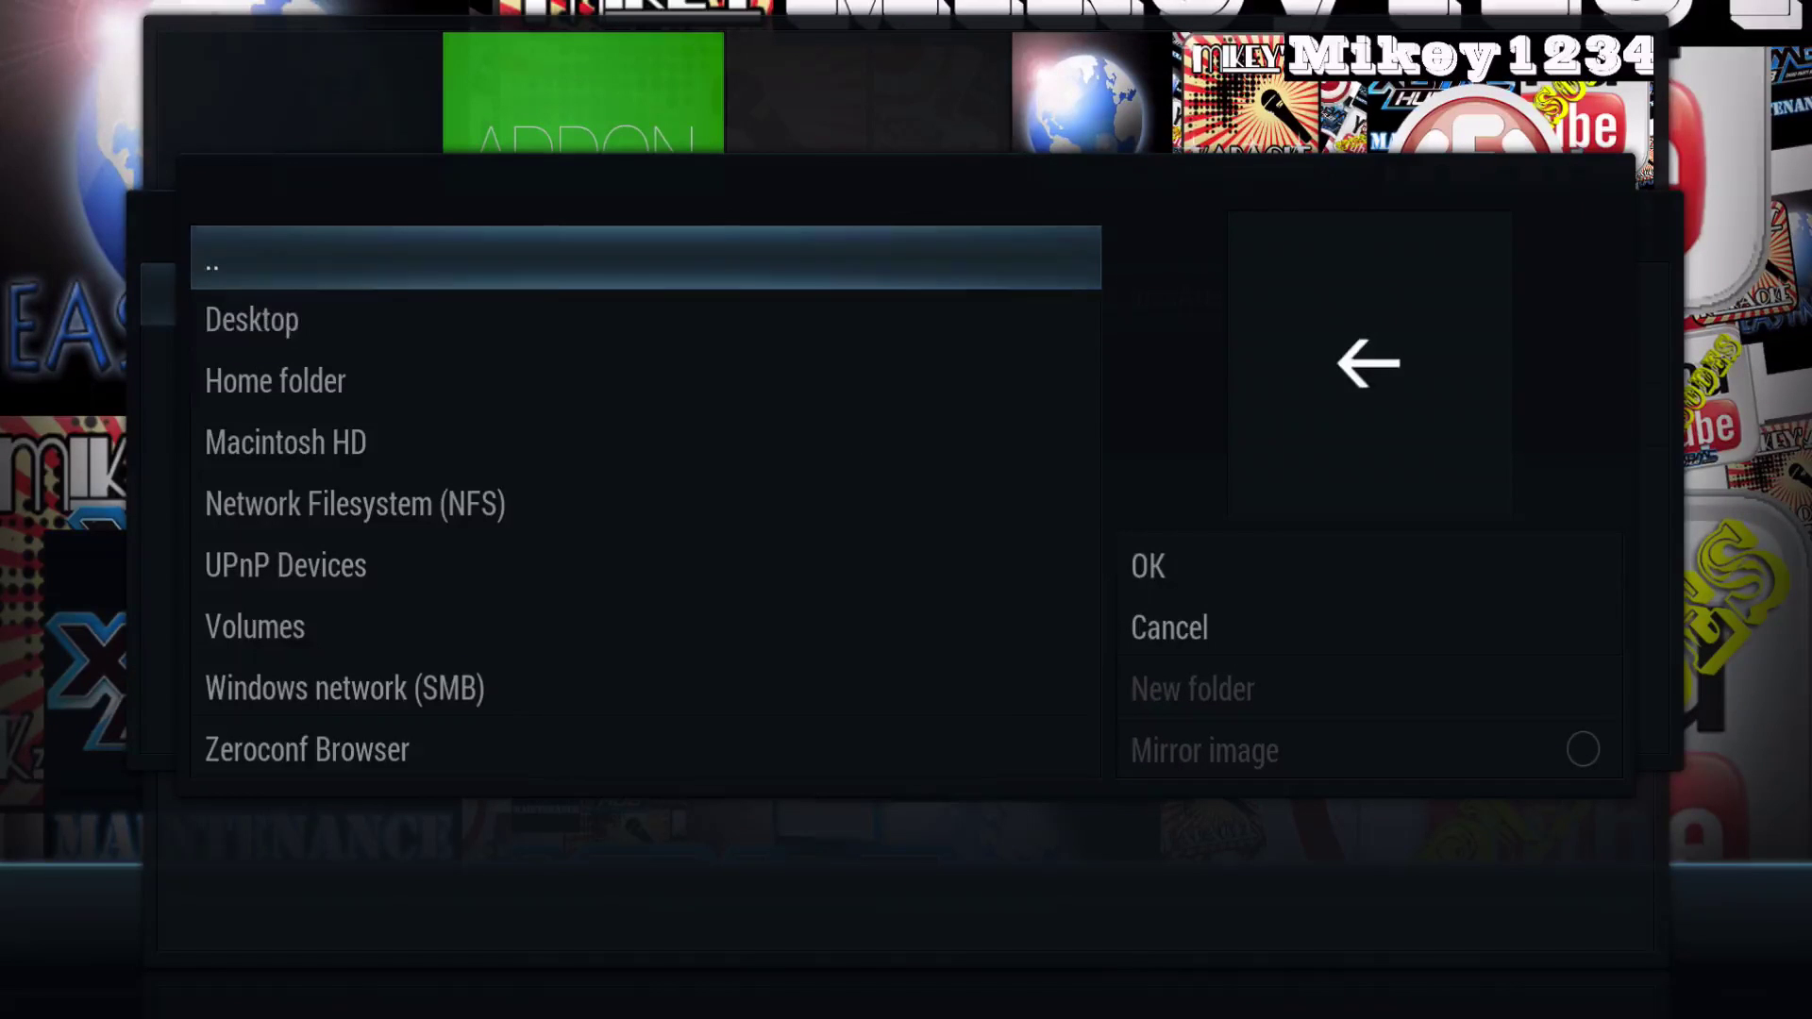
key("Down")
key("Right")
key("Left")
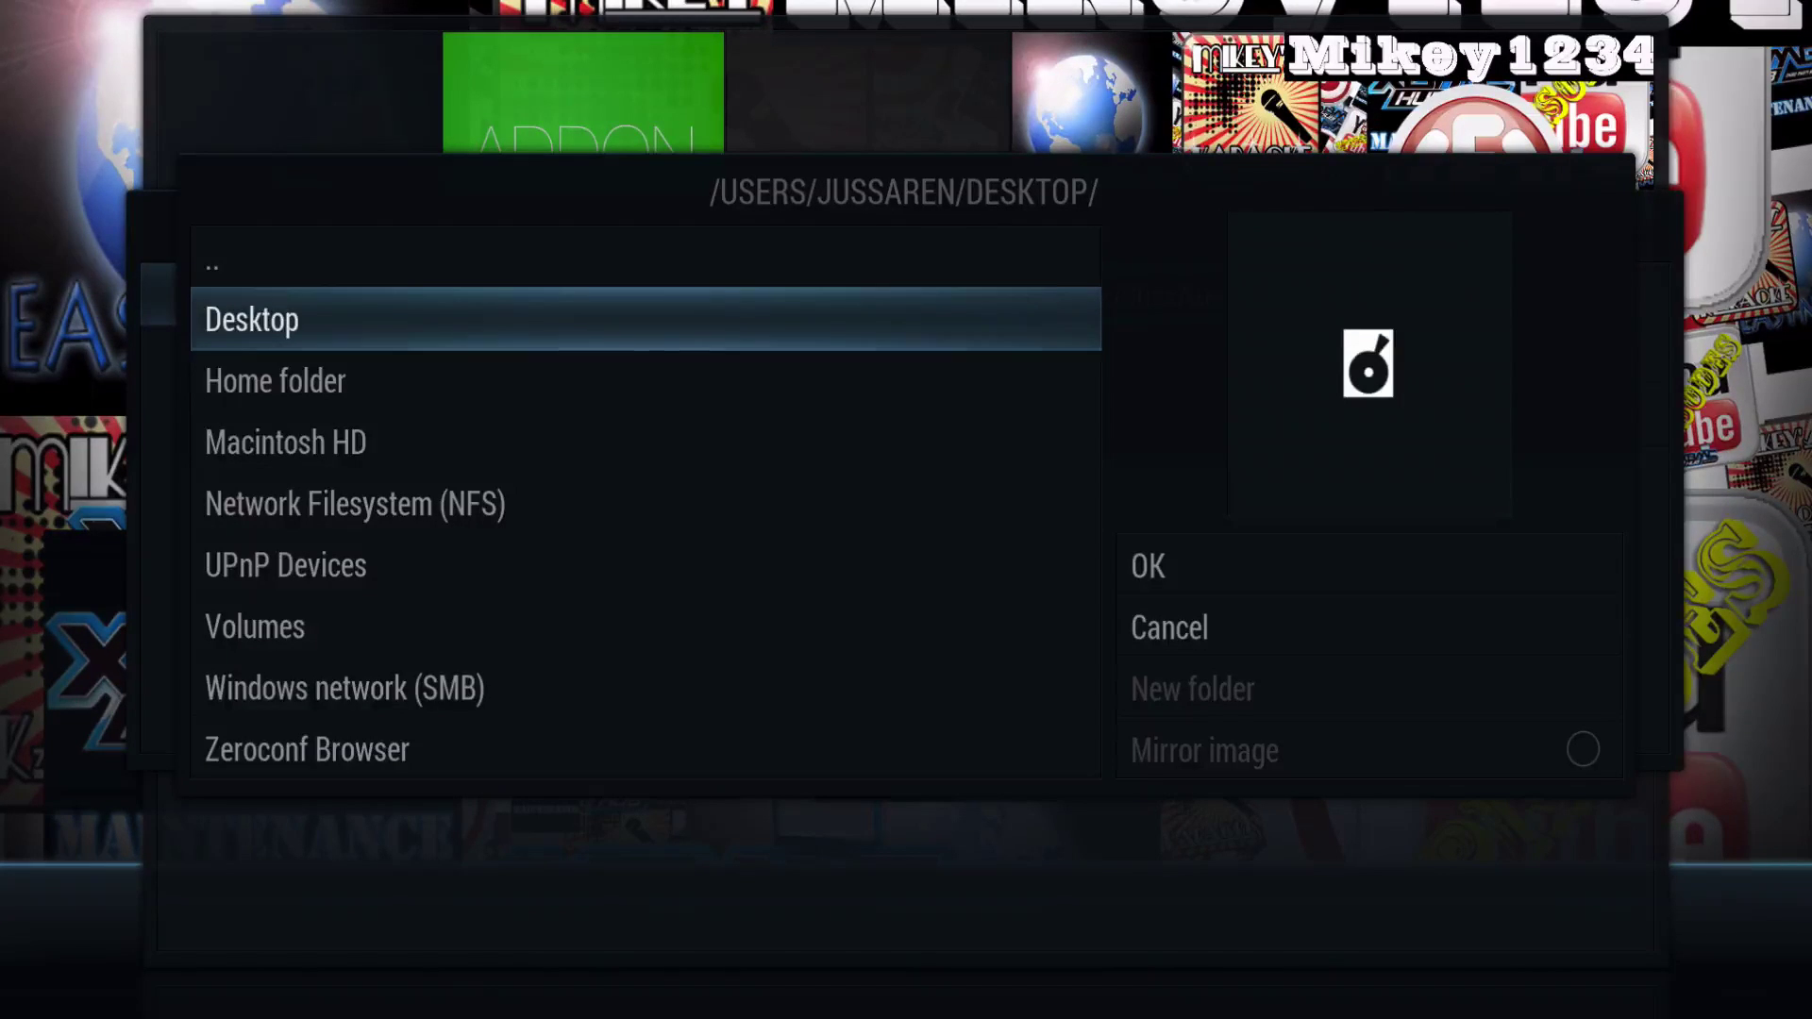
key("Return")
key("Right")
key("Return")
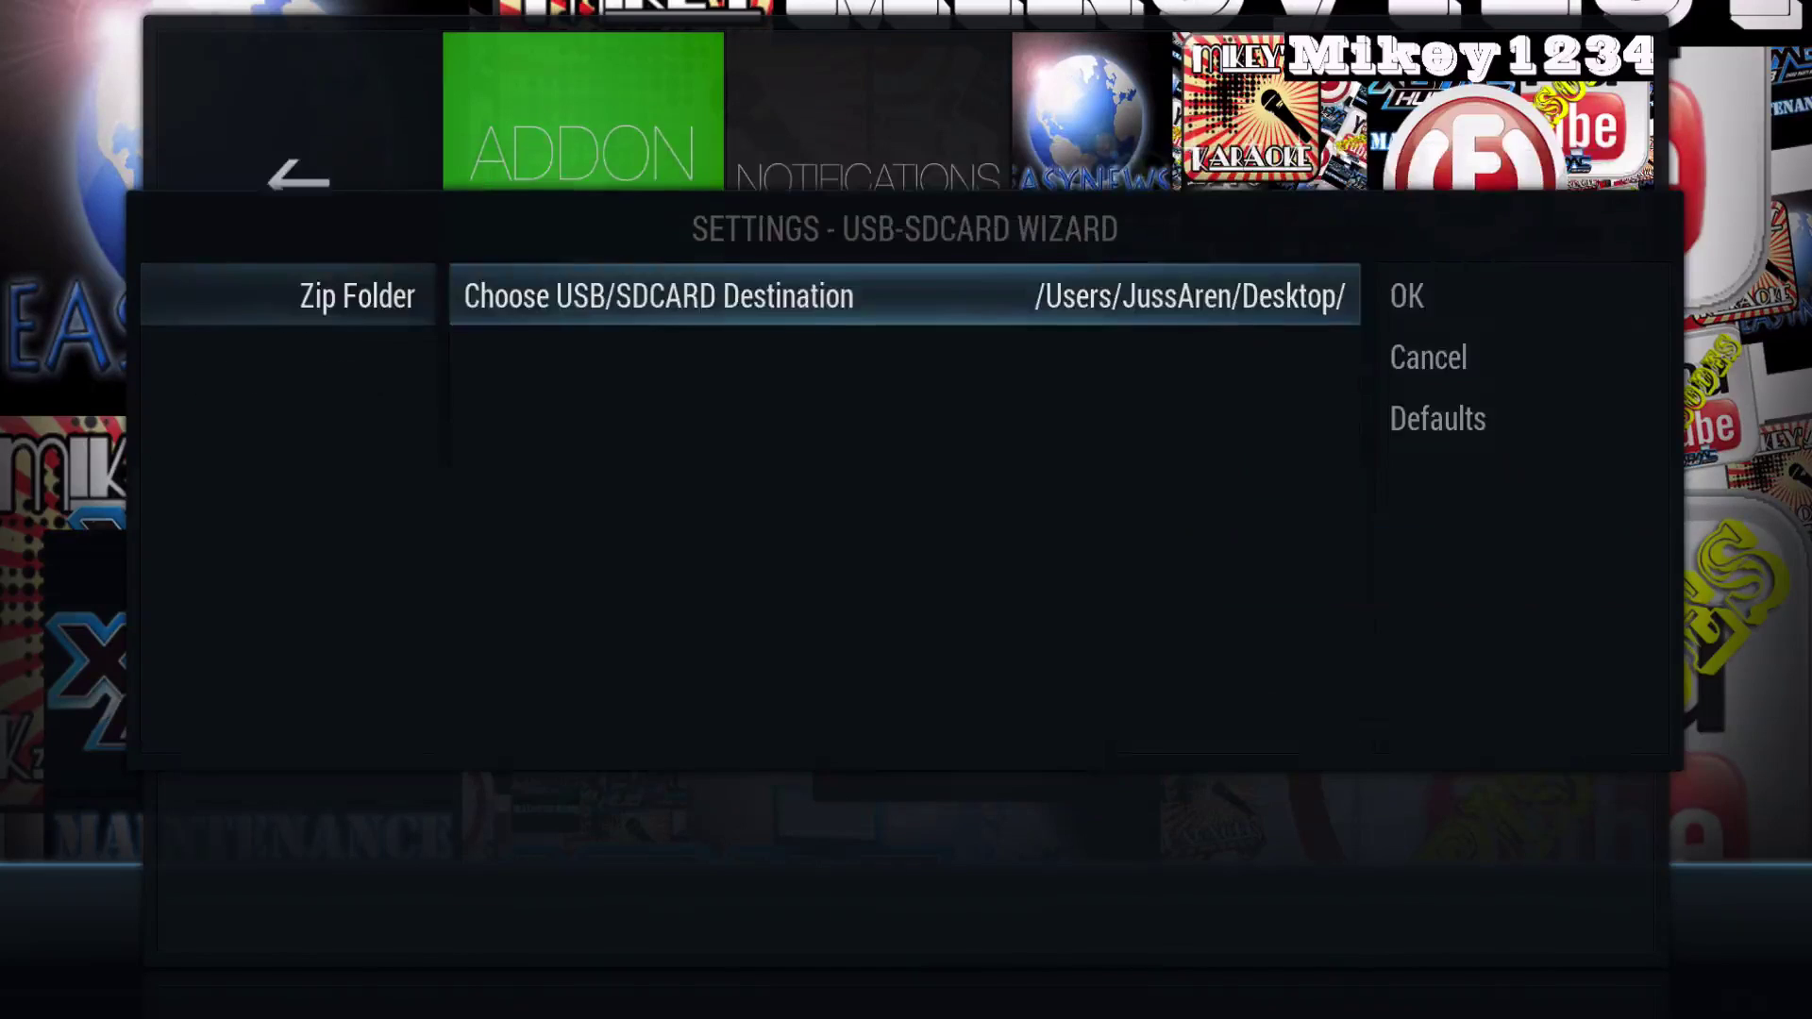
key("Right")
key("Return")
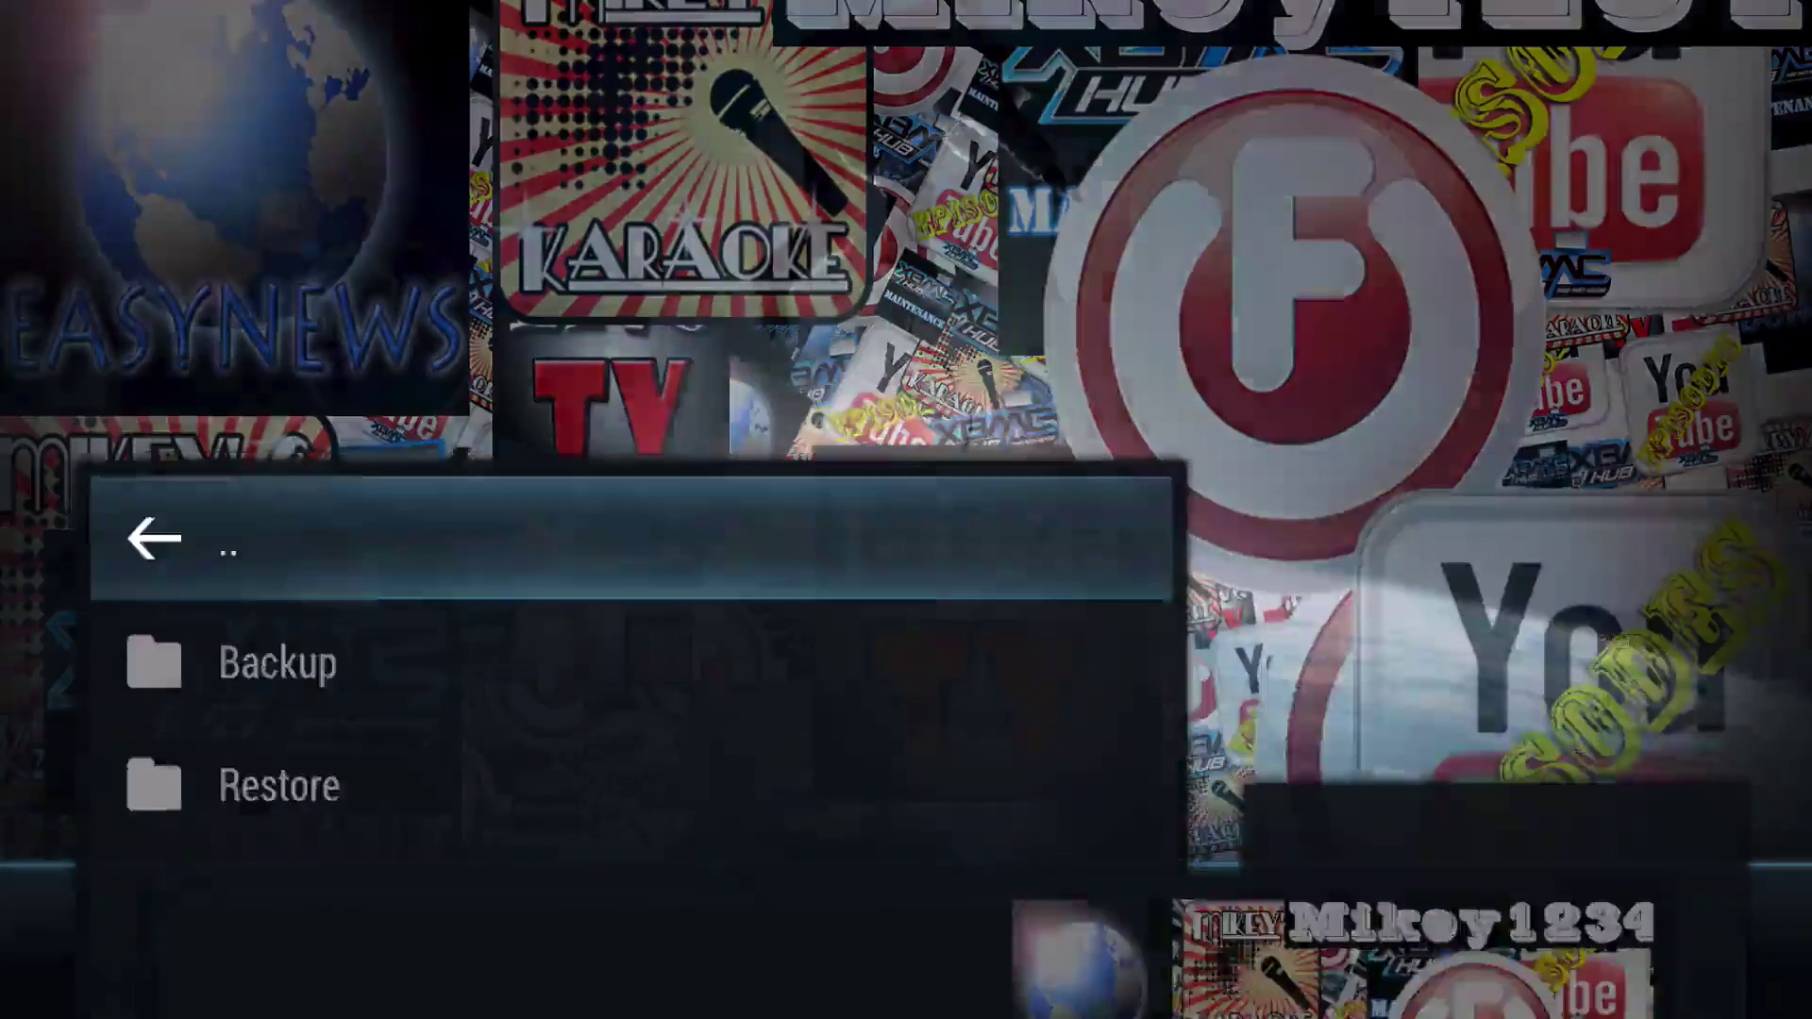
- Run a FULL BACKUP from the wizard's Backup list and let it finish
key("Down")
key("Down")
key("Up")
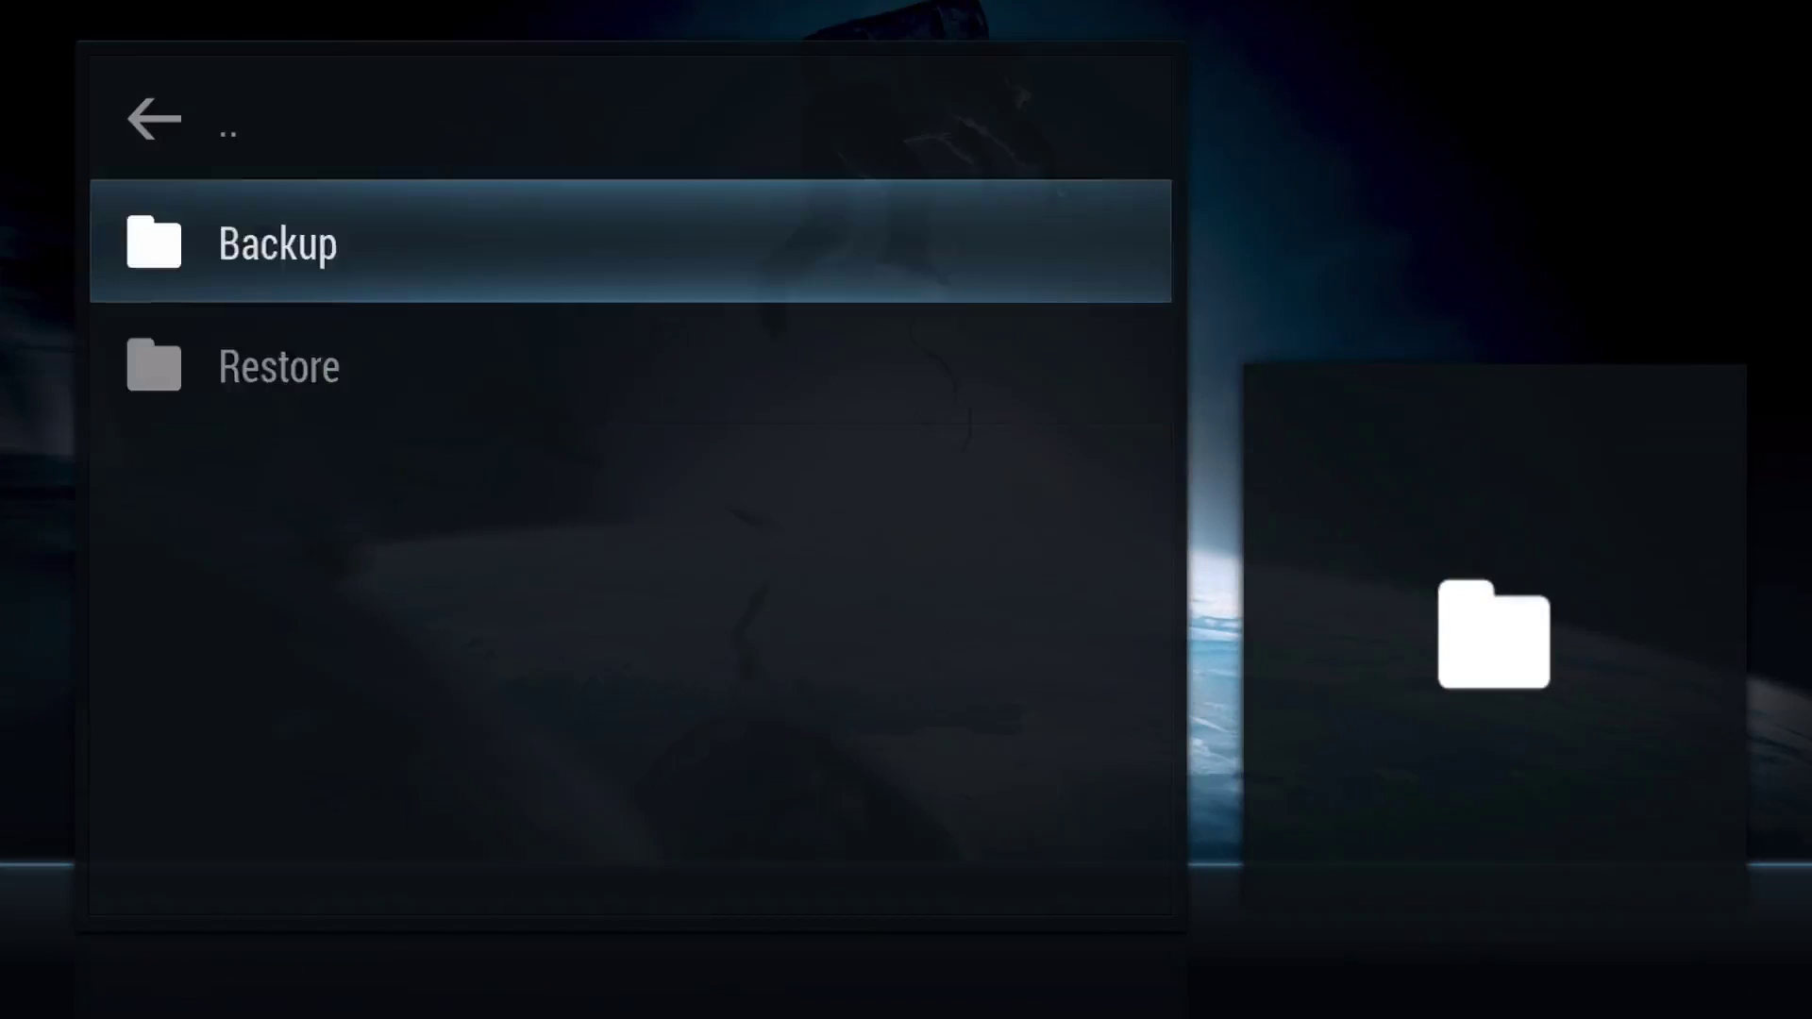
key("Return")
key("Down")
key("Return")
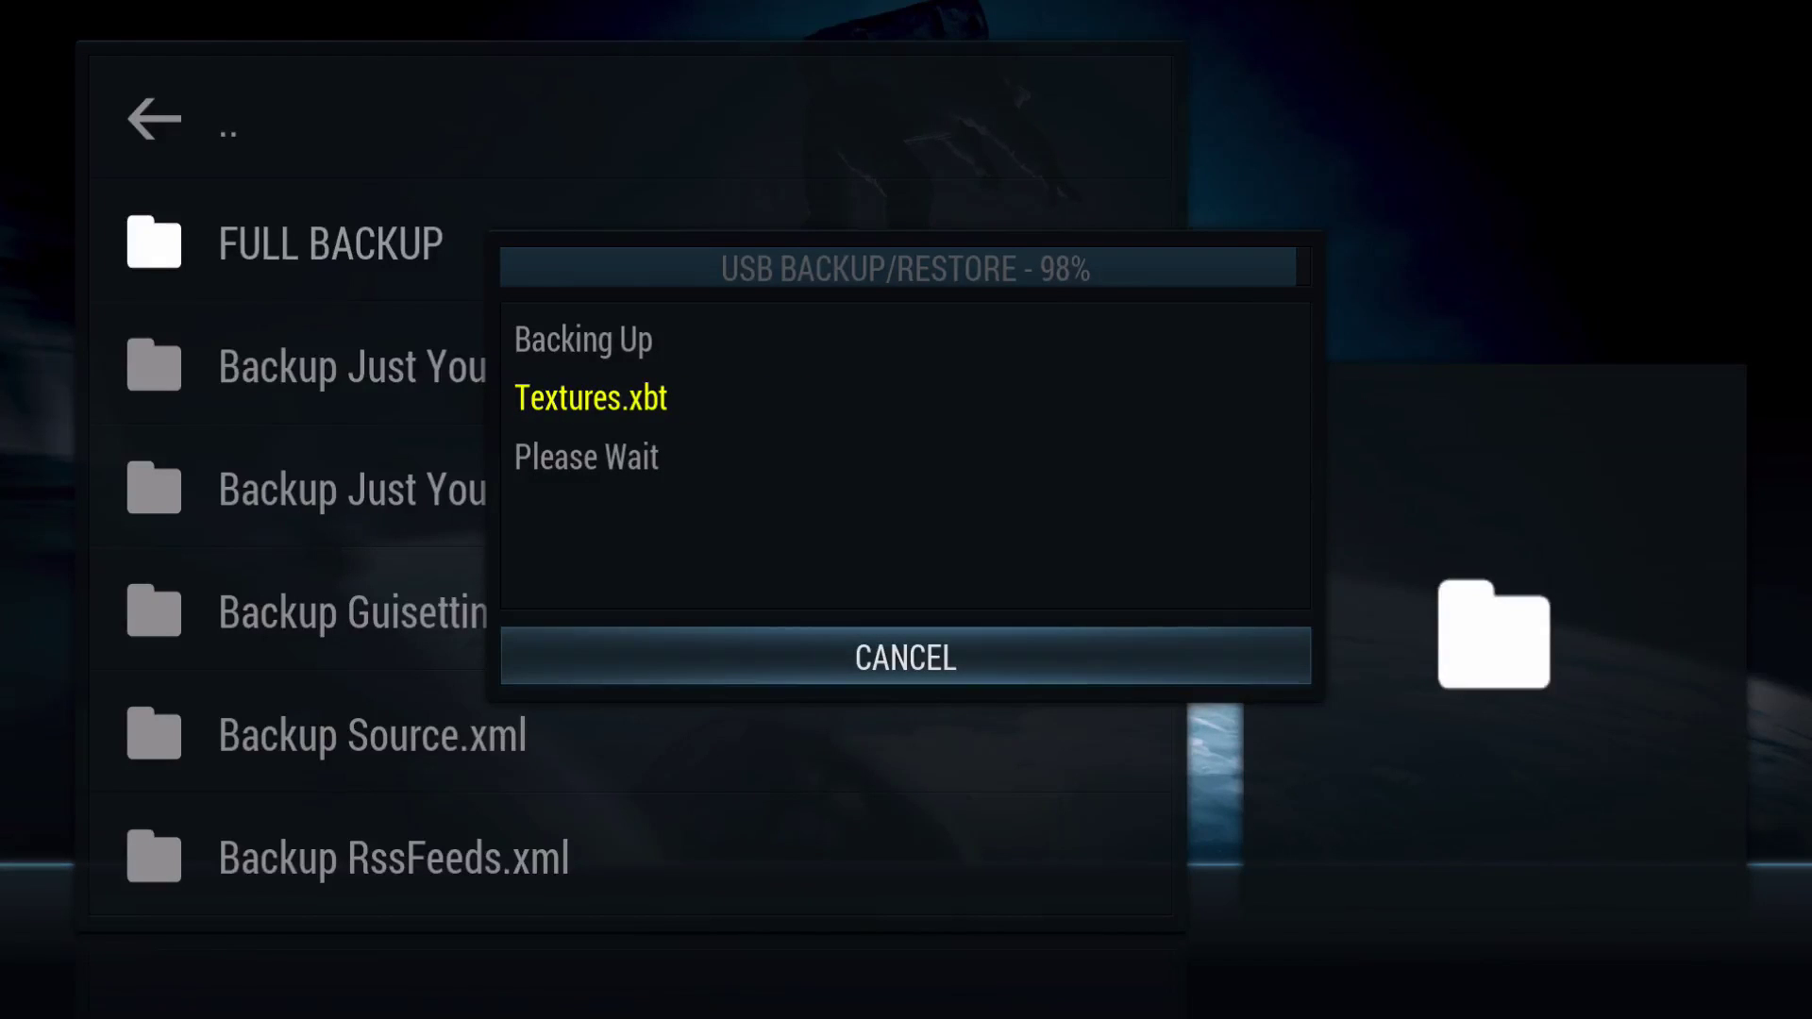
key("Return")
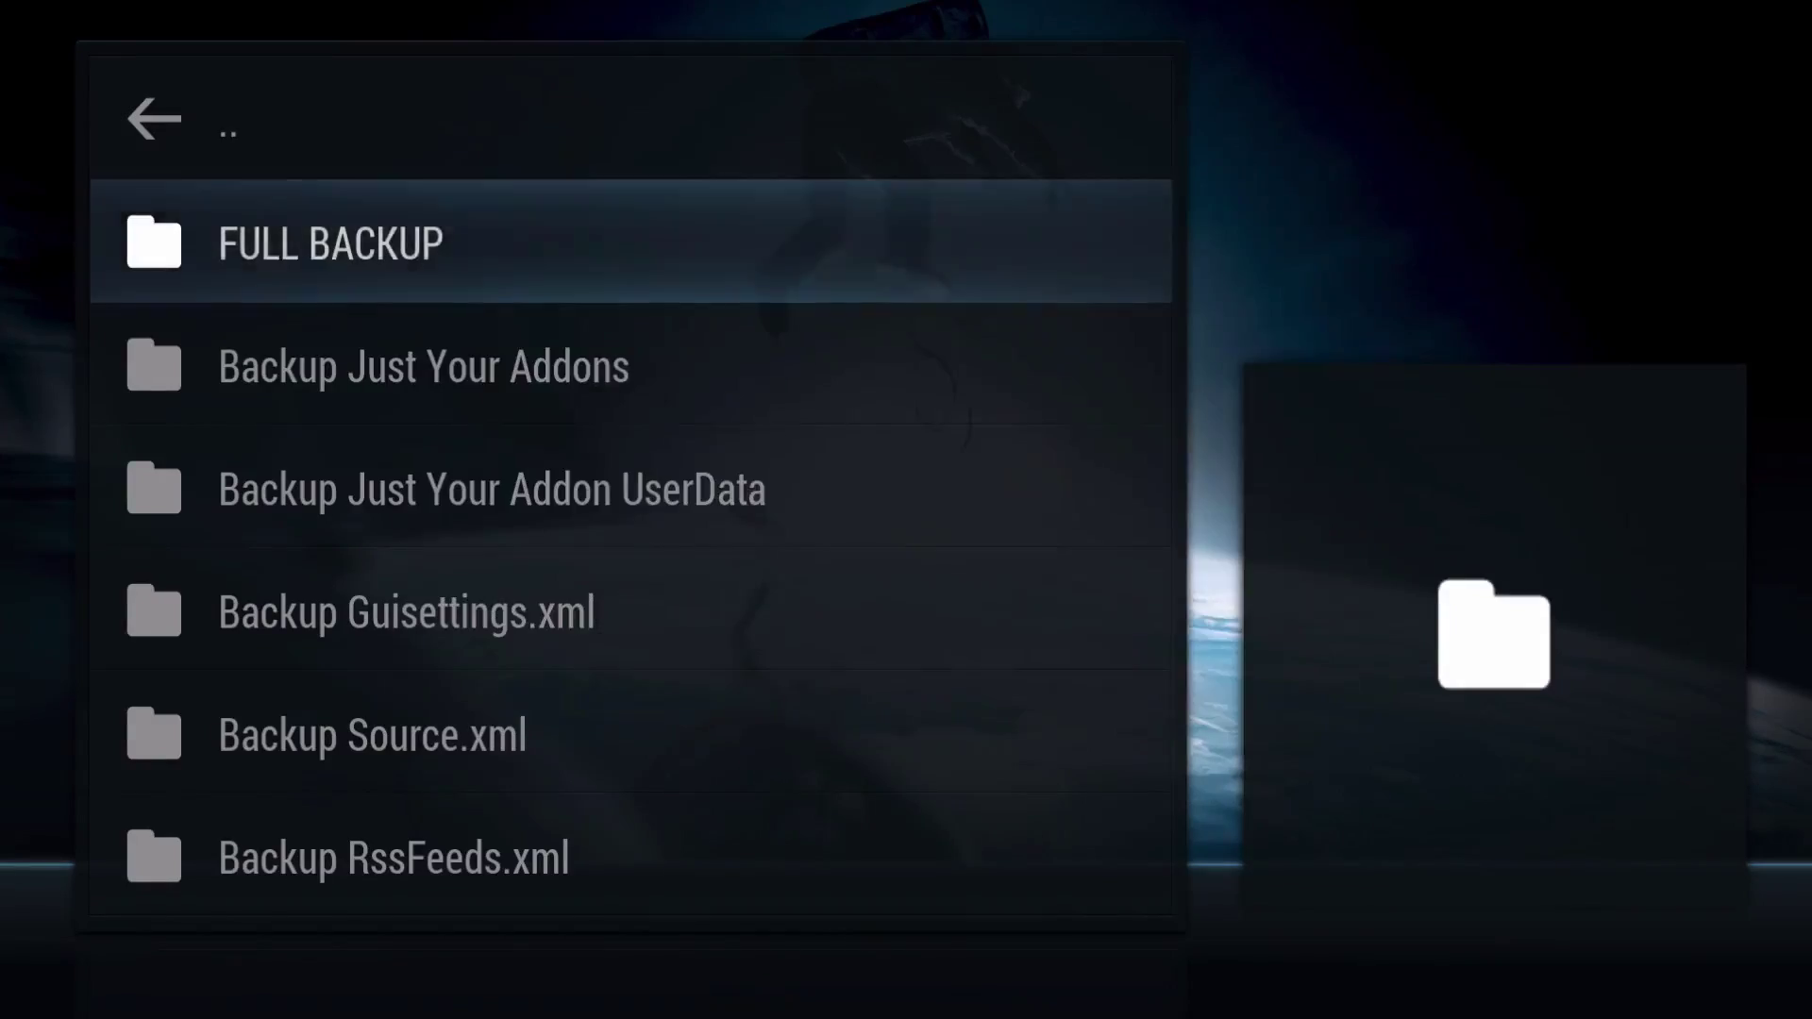
- Return to the Kodi home screen and move to the Quit option under System
key("Escape")
key("Right")
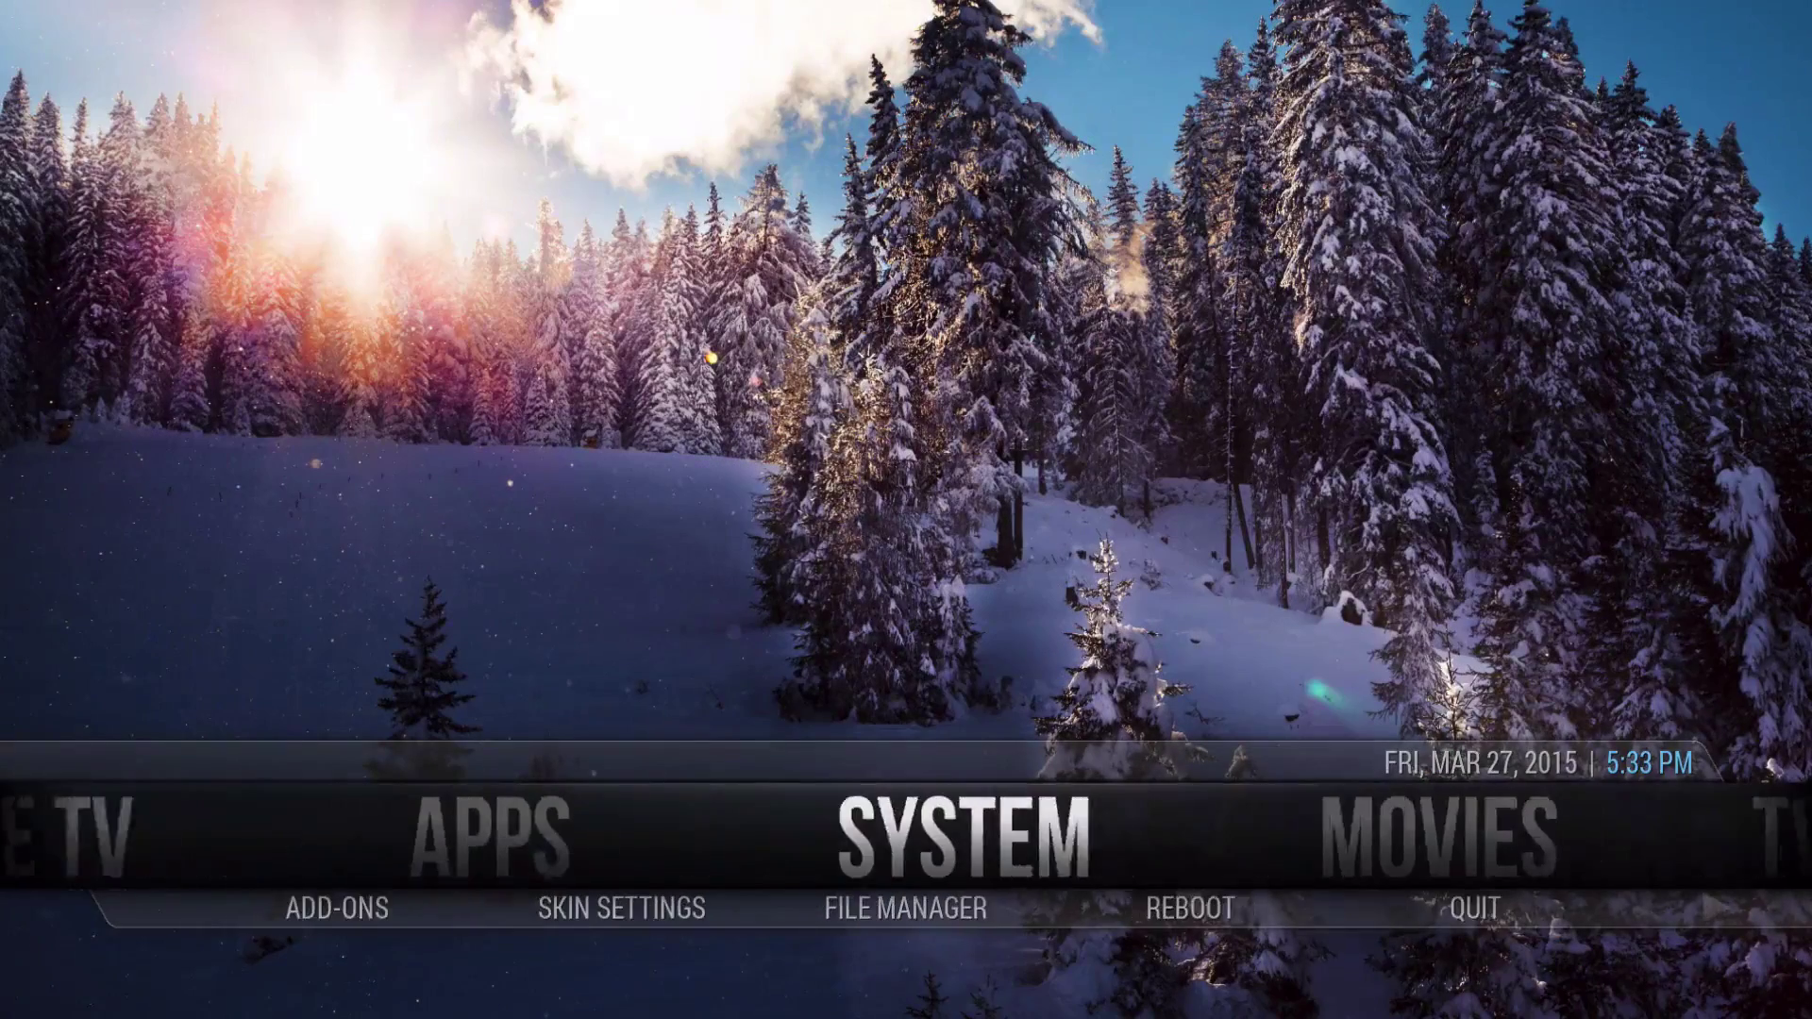
key("Down")
key("Right")
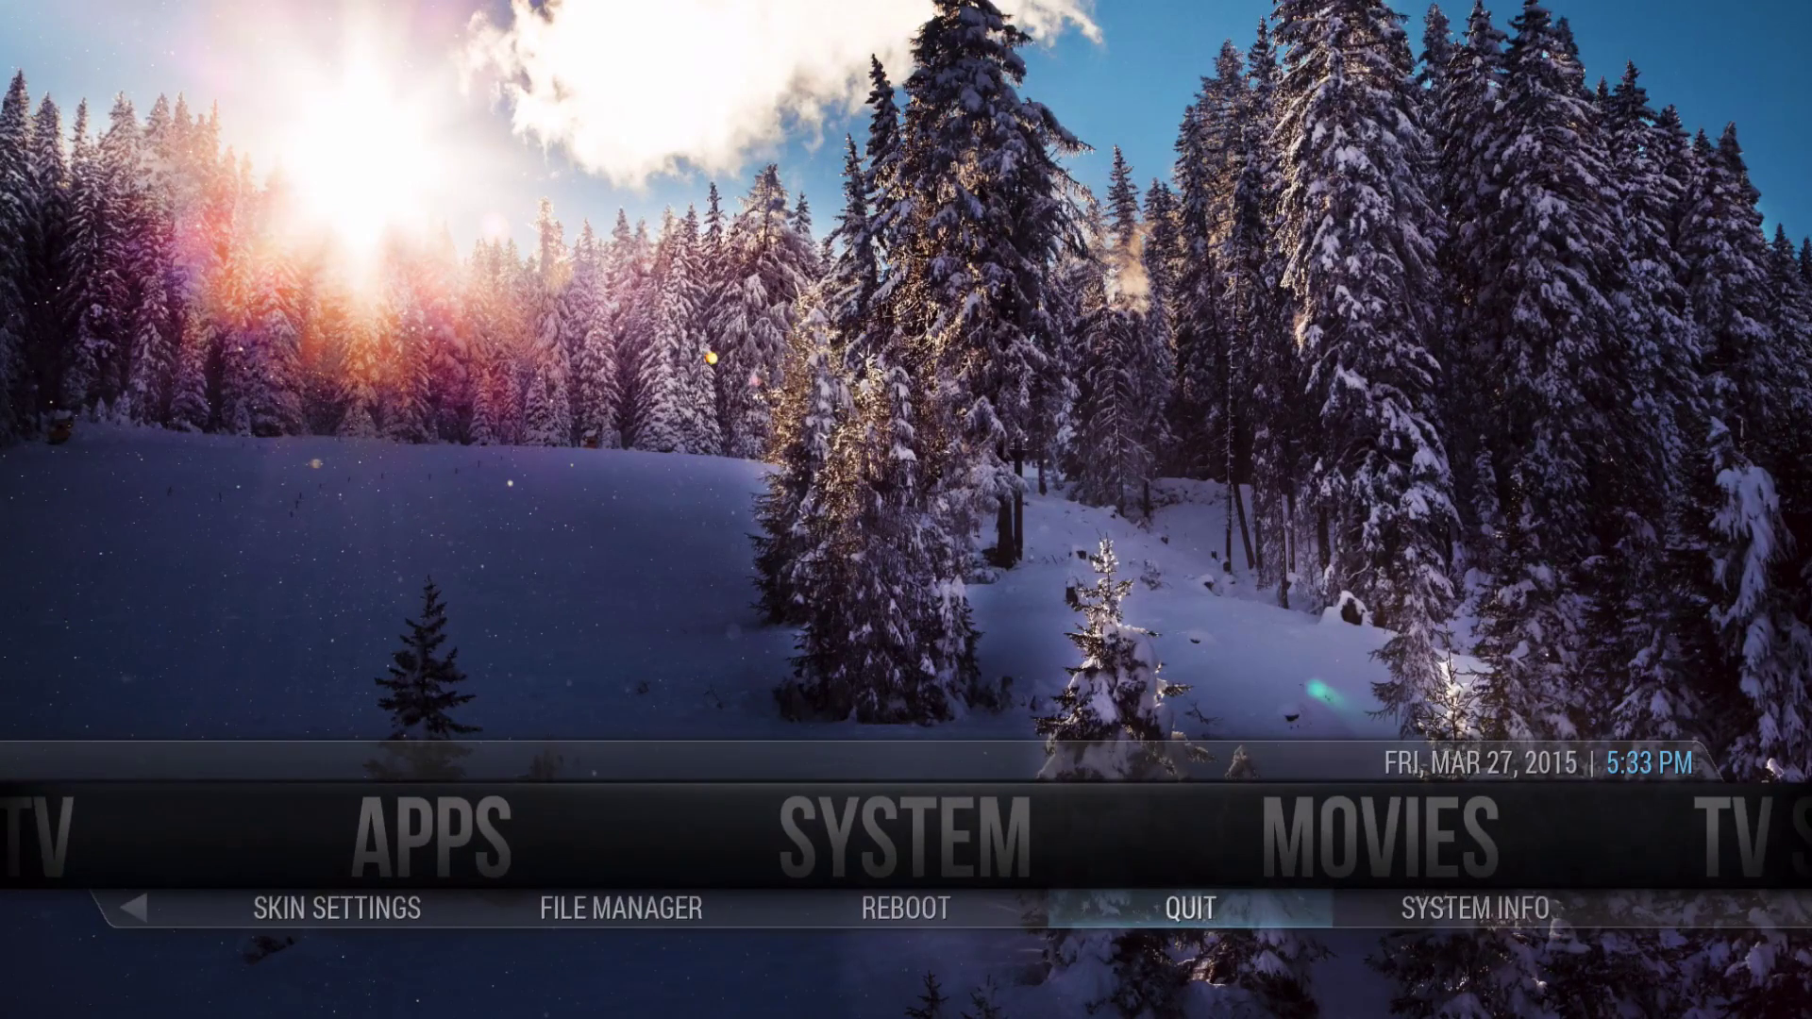